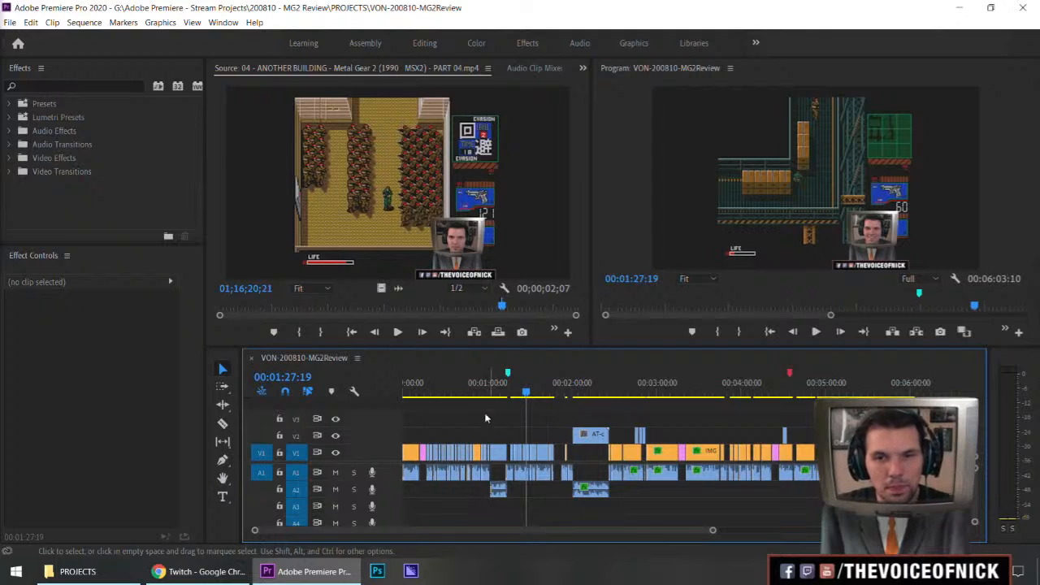
# - Play back the sequence from 00:00:16:25 to the gap at about 00:01:48 to review the edit and find empty video sections
pyautogui.moveTo(497, 407)
pyautogui.mouseDown()
pyautogui.moveTo(467, 418)
pyautogui.moveTo(427, 393)
pyautogui.mouseUp()
pyautogui.press('space')
pyautogui.click(509, 376)
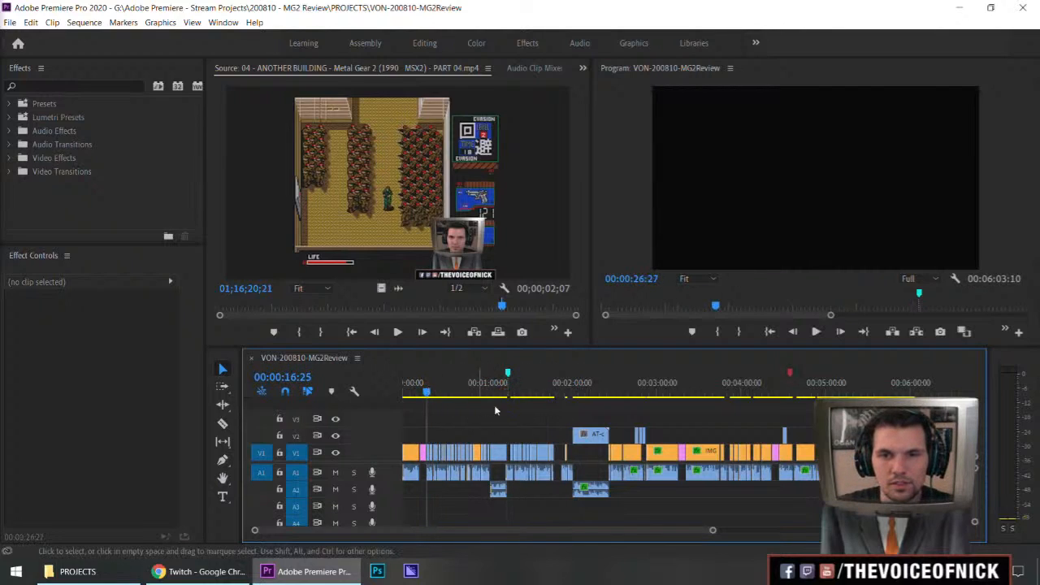
pyautogui.press('space')
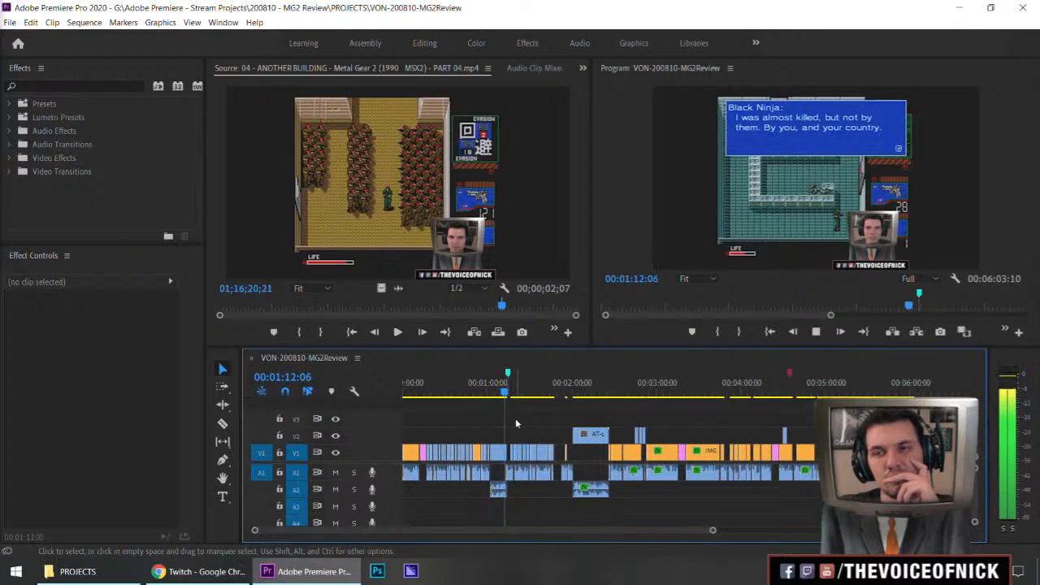
pyautogui.moveTo(492, 412)
pyautogui.mouseDown()
pyautogui.moveTo(529, 405)
pyautogui.moveTo(489, 416)
pyautogui.mouseUp()
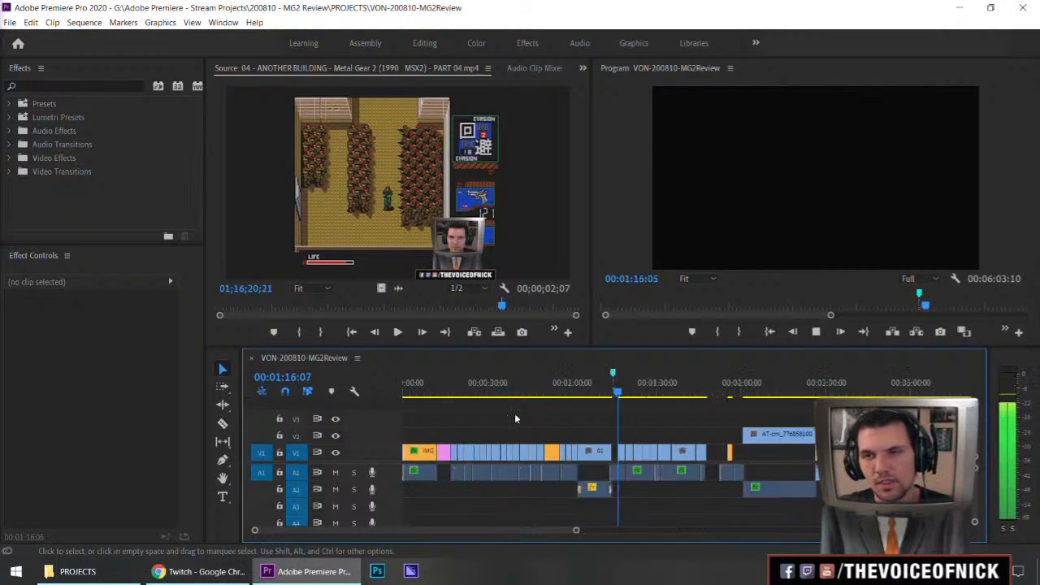
pyautogui.press('=')
pyautogui.press('=')
pyautogui.press('=')
pyautogui.press('=')
pyautogui.press('-')
pyautogui.press('-')
pyautogui.press('-')
pyautogui.press('-')
pyautogui.press('=')
pyautogui.press('=')
pyautogui.press('-')
pyautogui.press('=')
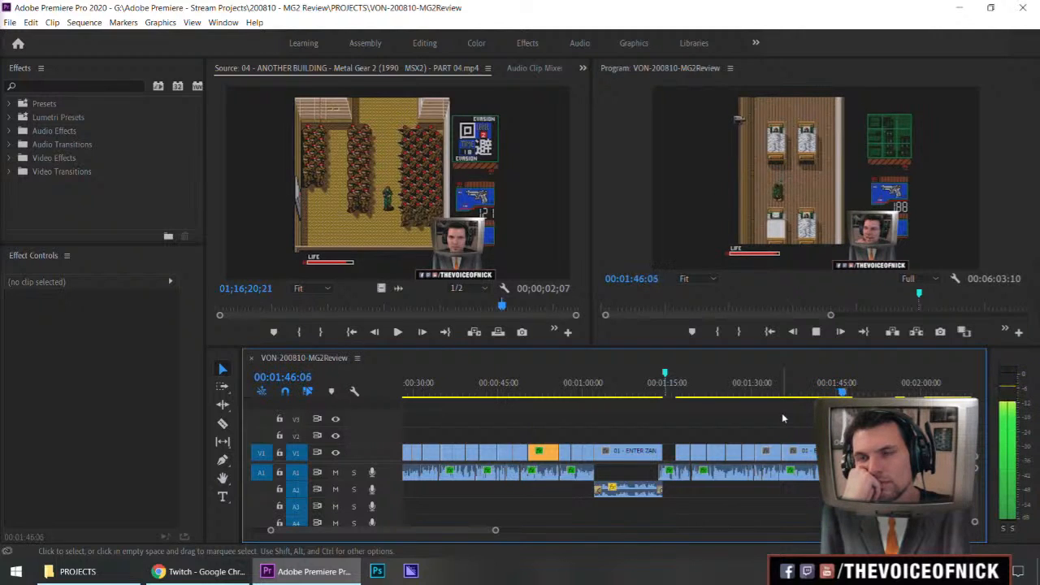
pyautogui.press('=')
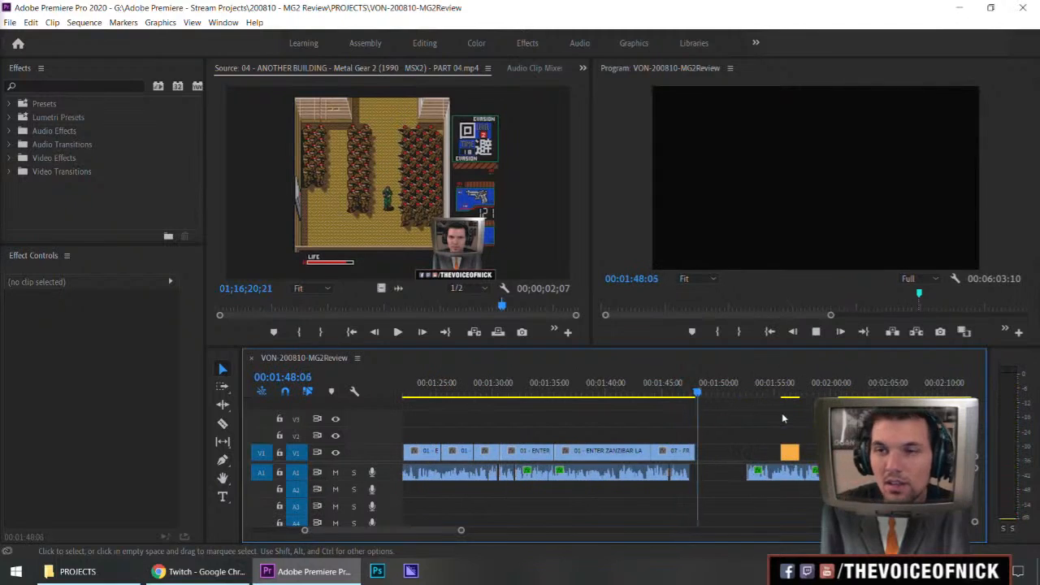
pyautogui.press('space')
# - Save the project and delete the green marker at the video gap near 00:01:14
pyautogui.hotkey('ctrl', 's')
pyautogui.scroll(3, 450, 424)
pyautogui.click(499, 388)
pyautogui.rightClick(484, 374)
pyautogui.click(529, 272)
# - Mark a section of about 1;17 in the PART 04 source footage, ending at 00;52;17;11
pyautogui.click(404, 307)
pyautogui.moveTo(405, 307); pyautogui.dragTo(412, 307)
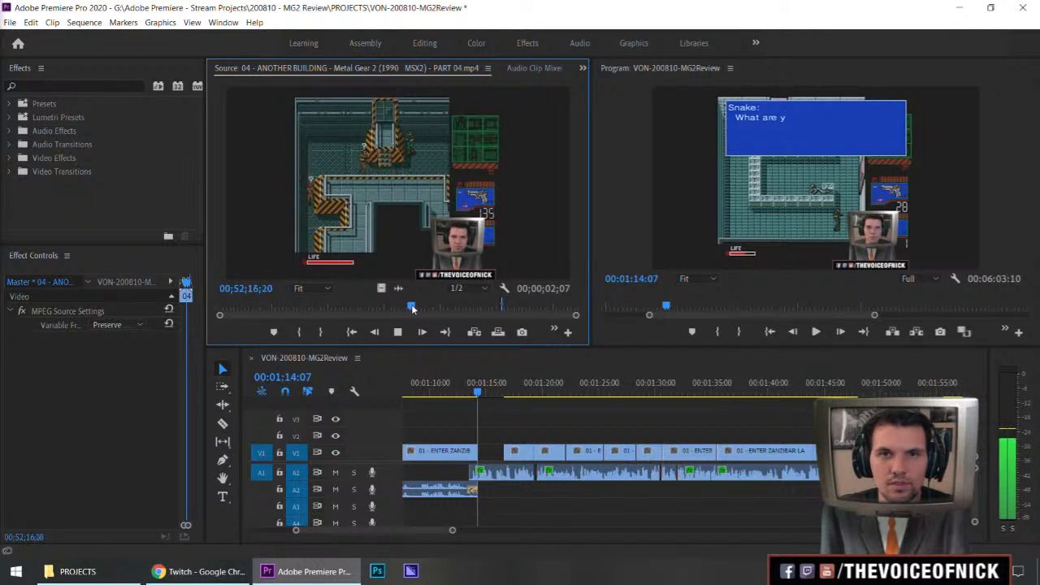
pyautogui.press('k')
pyautogui.press('l')
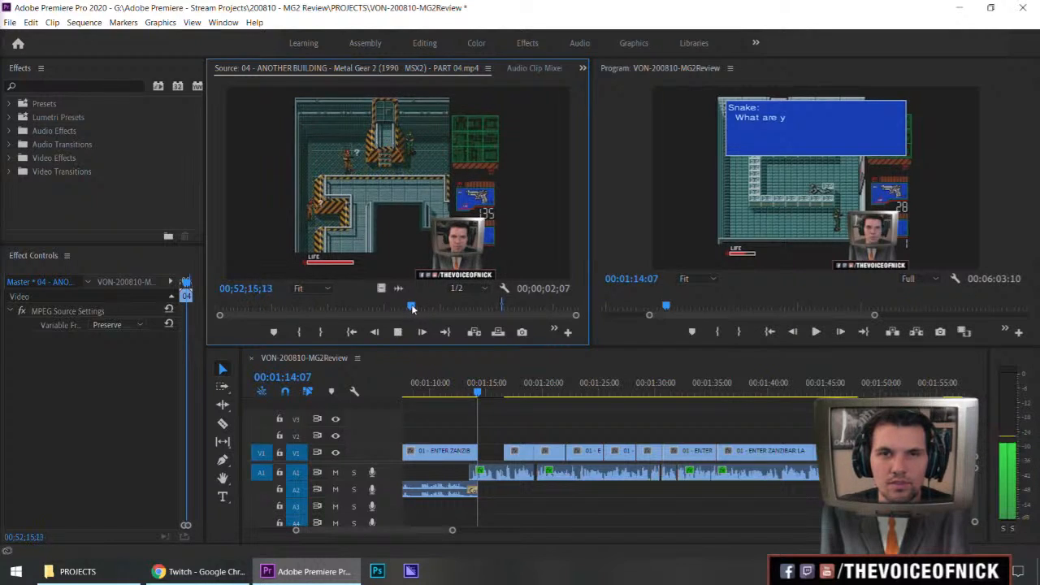
pyautogui.press('i')
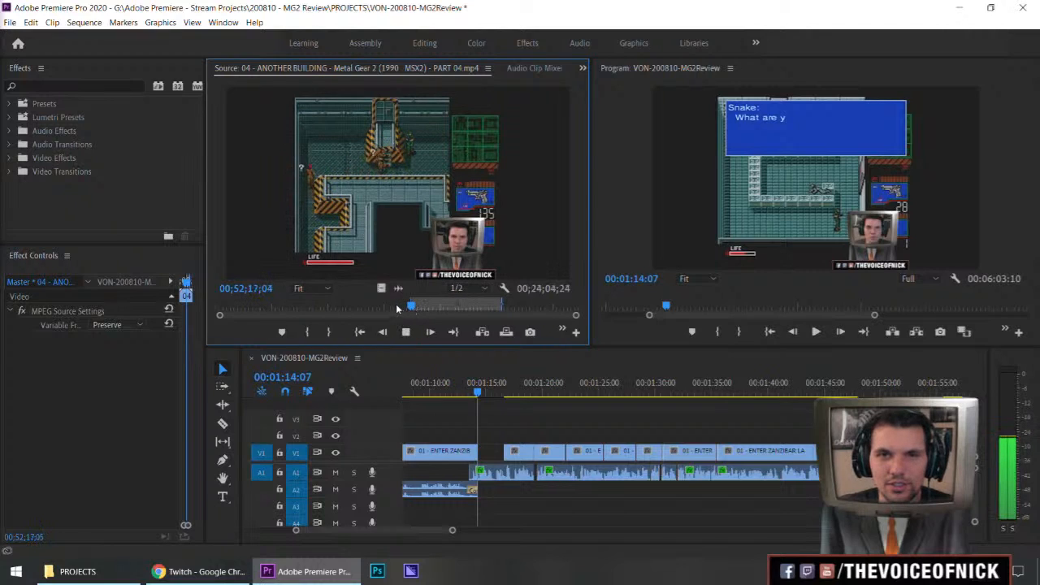
pyautogui.press('k')
pyautogui.press('o')
# - Place only the marked section's video on V2 at 00:01:14:07 and extend its end to the start of the following V1 clip
pyautogui.moveTo(381, 288); pyautogui.dragTo(486, 437)
pyautogui.press('space')
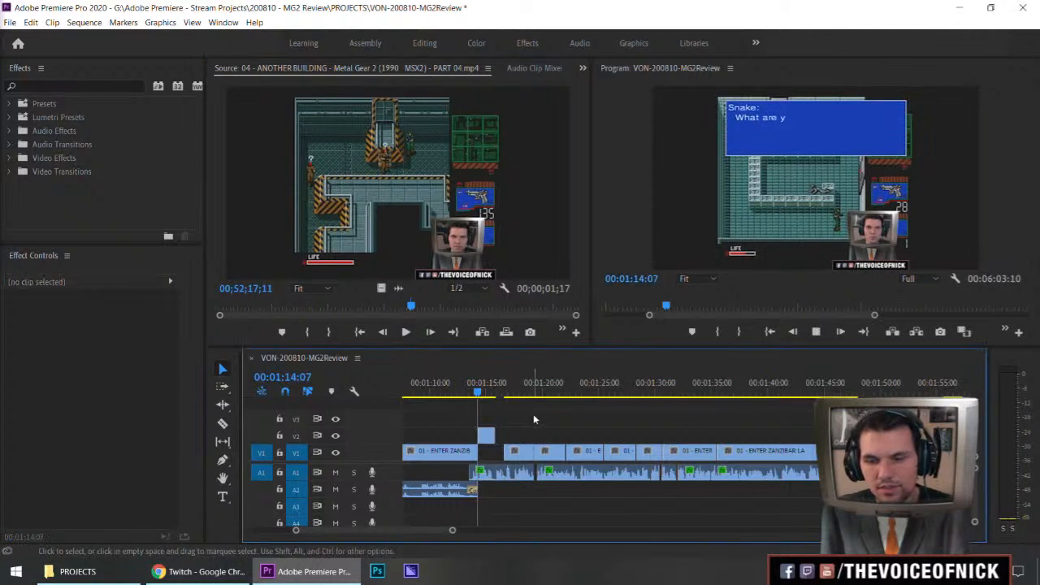
pyautogui.press('=')
pyautogui.press('=')
pyautogui.press('-')
pyautogui.press('=')
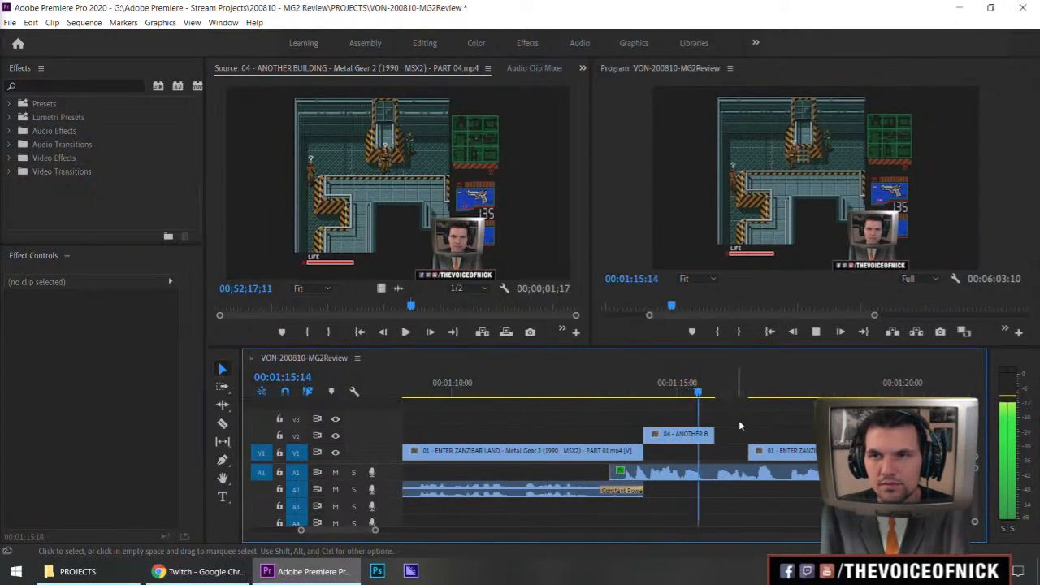
pyautogui.press('space')
pyautogui.moveTo(715, 436); pyautogui.dragTo(750, 435)
# - Play back the filled gap and slip the V2 clip's footage by about one second
pyautogui.moveTo(697, 391); pyautogui.dragTo(612, 411)
pyautogui.press('space')
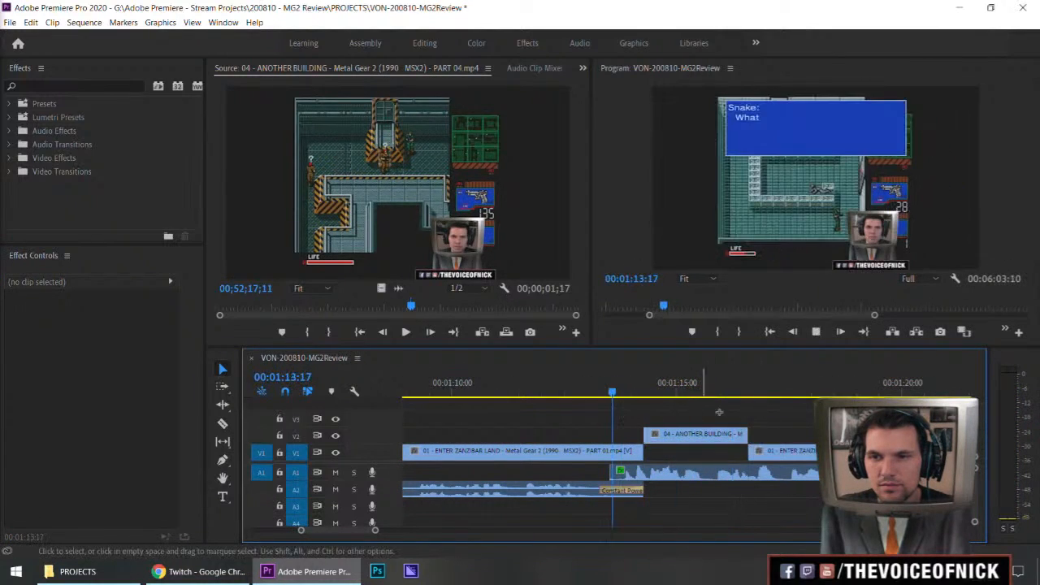
pyautogui.press('-')
pyautogui.press('-')
pyautogui.press('-')
pyautogui.press('-')
pyautogui.press('=')
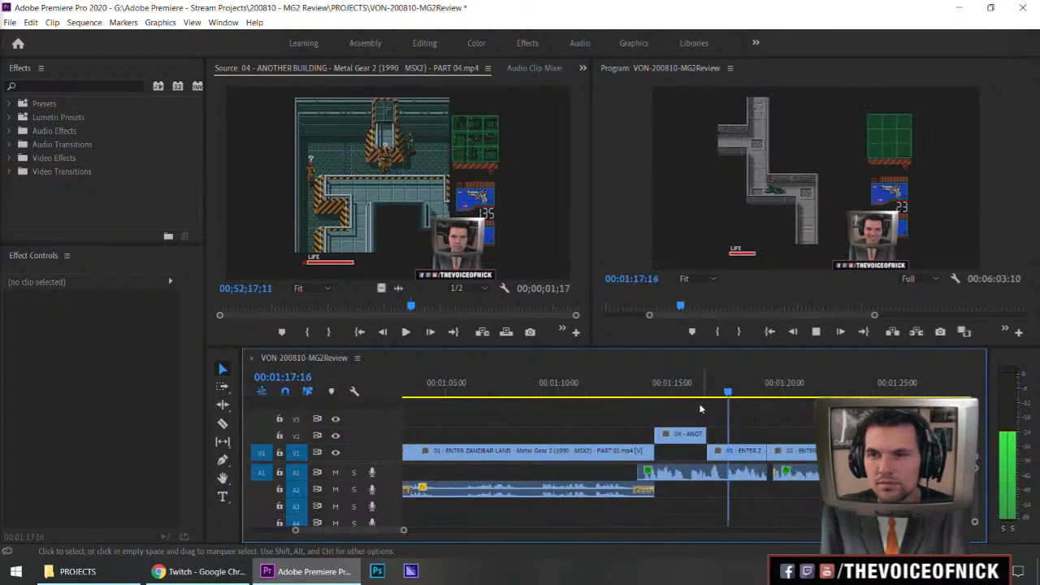
pyautogui.press('=')
pyautogui.press('y')
pyautogui.moveTo(582, 434); pyautogui.dragTo(537, 432)
# - Replay the gap and slip the V2 clip's footage by another -7 frames
pyautogui.click(503, 382)
pyautogui.press('space')
pyautogui.press('v')
pyautogui.moveTo(618, 412)
pyautogui.mouseDown()
pyautogui.moveTo(629, 409)
pyautogui.moveTo(611, 414)
pyautogui.mouseUp()
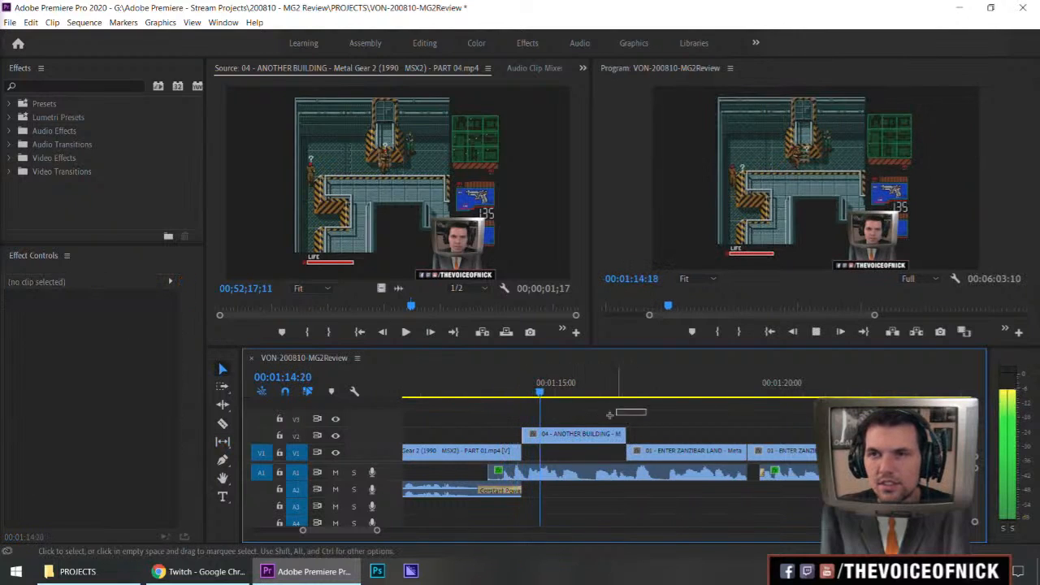
pyautogui.press('space')
pyautogui.press('y')
pyautogui.moveTo(597, 433); pyautogui.dragTo(587, 434)
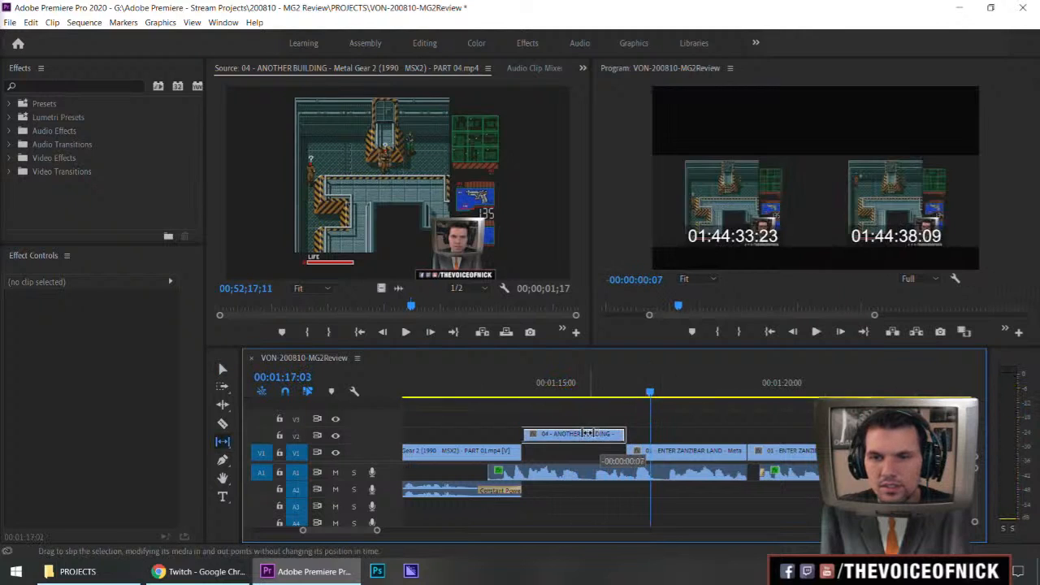
# - Preview the slipped clip, dismiss the CCleaner notification, and move the clip from V2 down into the V1 gap
pyautogui.hotkey('shift', 'k')
pyautogui.press('v')
pyautogui.click(606, 413)
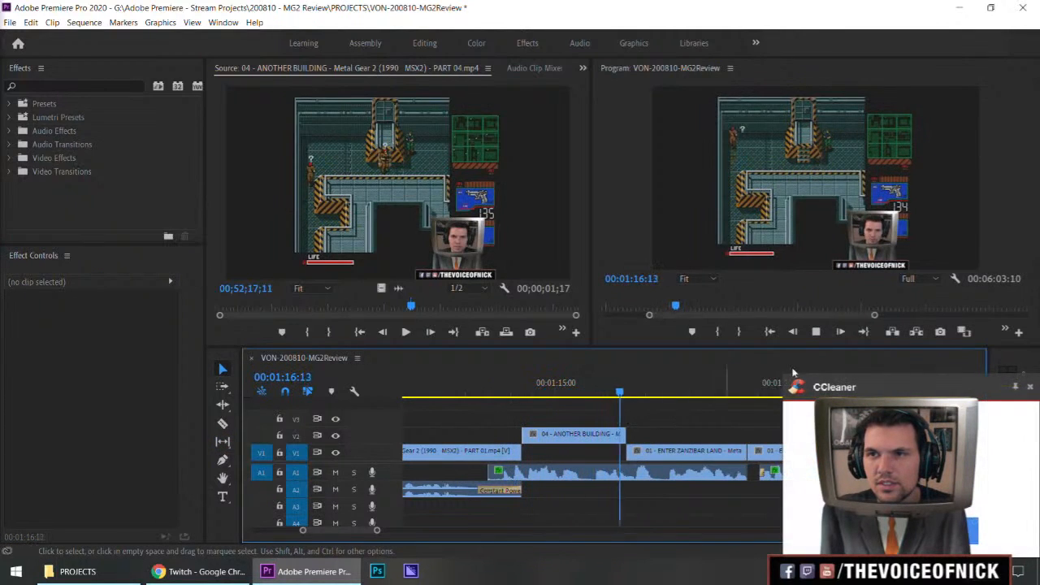
pyautogui.click(1030, 387)
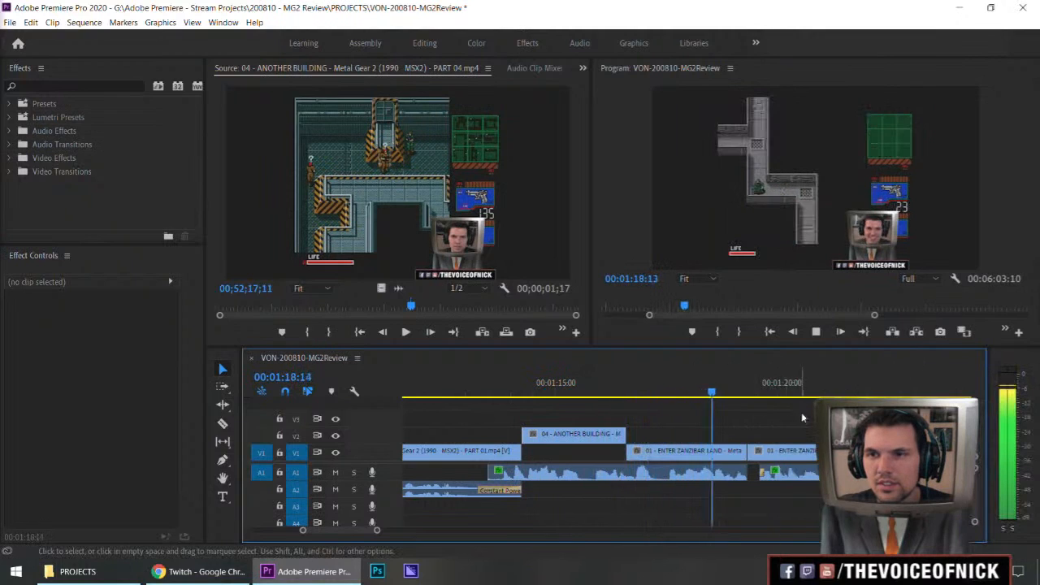
pyautogui.click(592, 438)
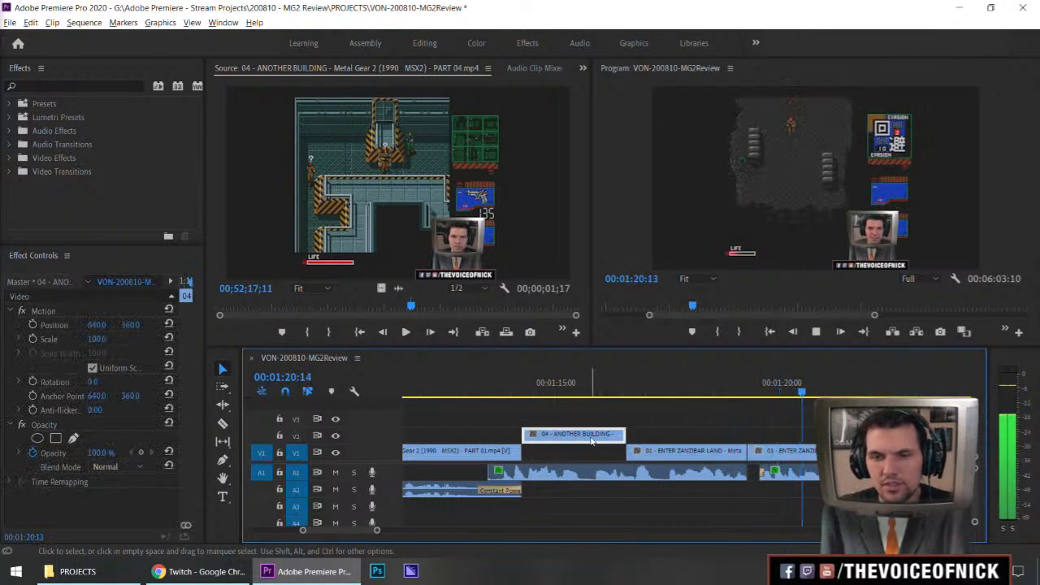
pyautogui.moveTo(592, 439); pyautogui.dragTo(592, 447)
# - Shift all clips after the gap at 00:01:48 about 5 seconds earlier so the next narration clip meets the previous one
pyautogui.press('-')
pyautogui.press('-')
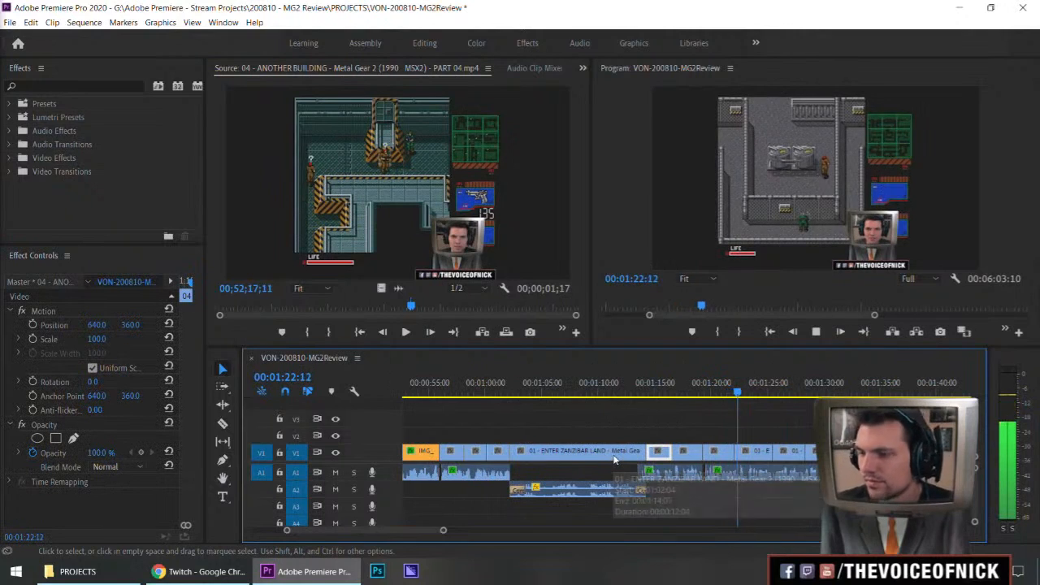
pyautogui.keyDown('alt'); pyautogui.scroll(-2, 615, 460); pyautogui.keyUp('alt')
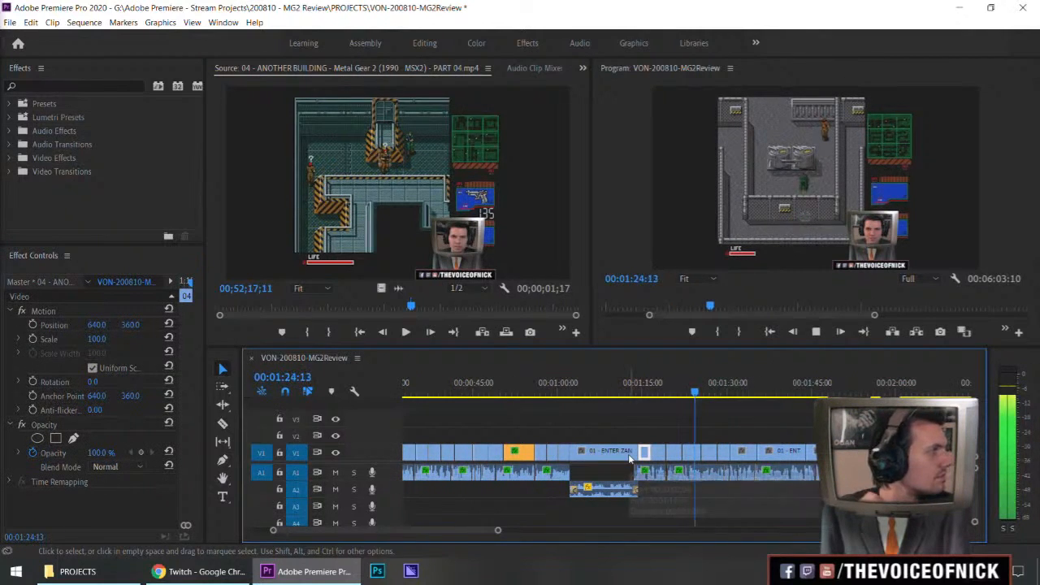
pyautogui.press('-')
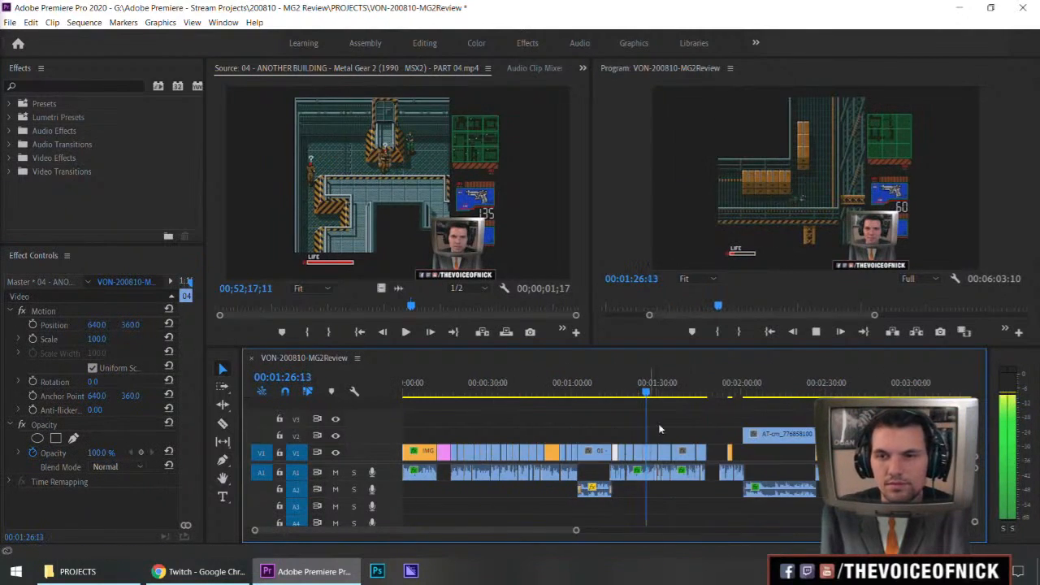
pyautogui.press('=')
pyautogui.click(802, 397)
pyautogui.press('=')
pyautogui.press('=')
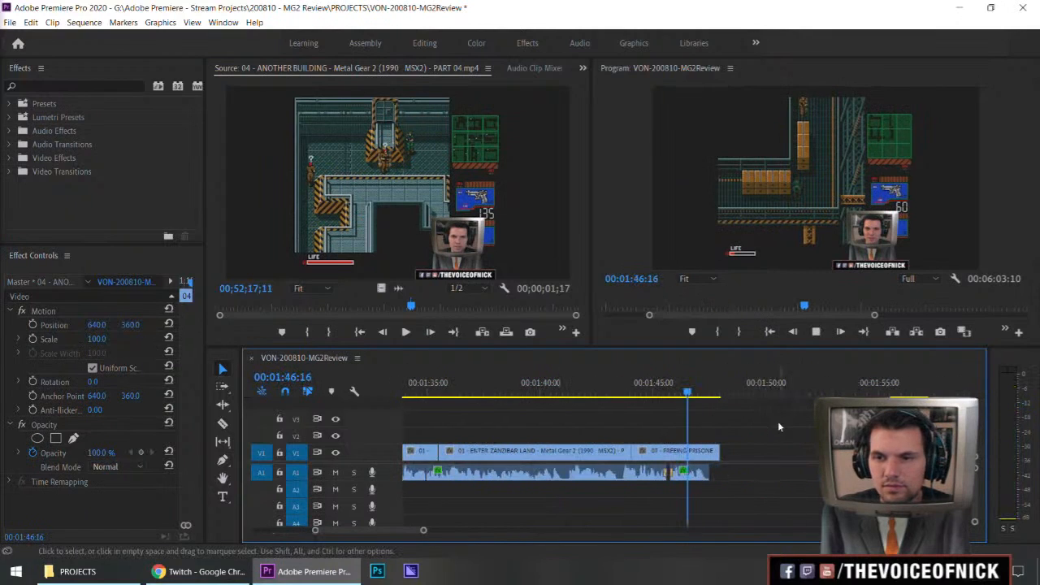
pyautogui.click(808, 395)
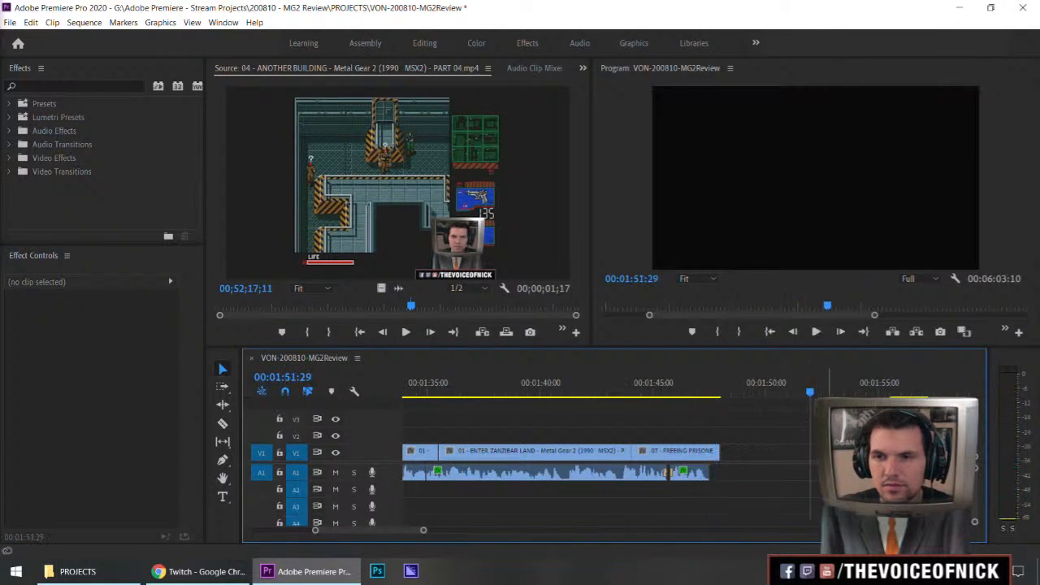
pyautogui.press('space')
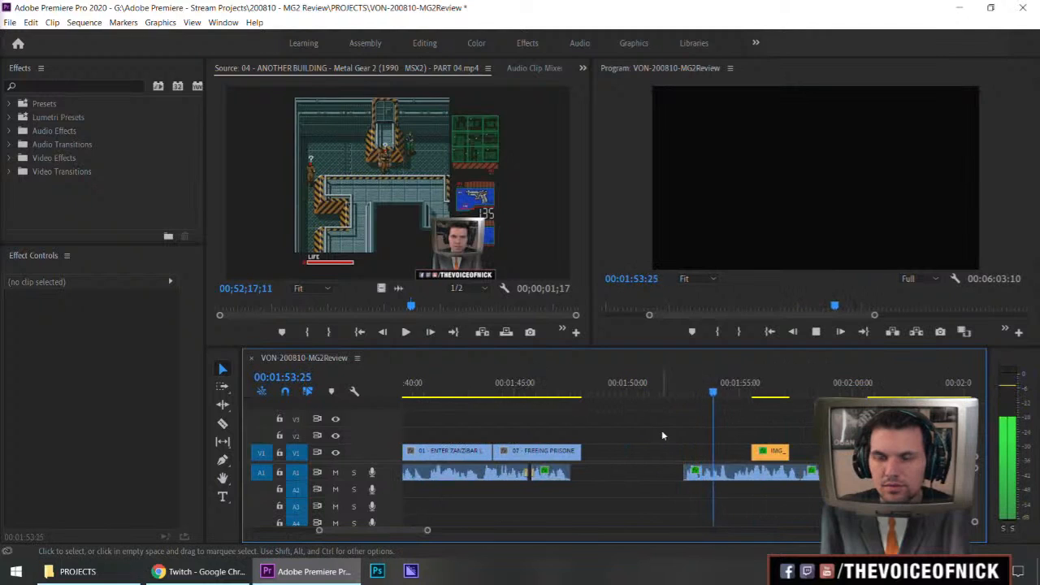
pyautogui.press('space')
pyautogui.press('a')
pyautogui.moveTo(689, 458); pyautogui.dragTo(582, 461)
# - Play back the narration join near 00:01:47 and shift all following clips by +5 frames
pyautogui.press('v')
pyautogui.click(554, 394)
pyautogui.moveTo(628, 412)
pyautogui.mouseDown()
pyautogui.moveTo(602, 426)
pyautogui.moveTo(634, 418)
pyautogui.moveTo(621, 424)
pyautogui.mouseUp()
pyautogui.press('space')
pyautogui.press('space')
pyautogui.press('a')
pyautogui.click(599, 453)
pyautogui.write('+5')
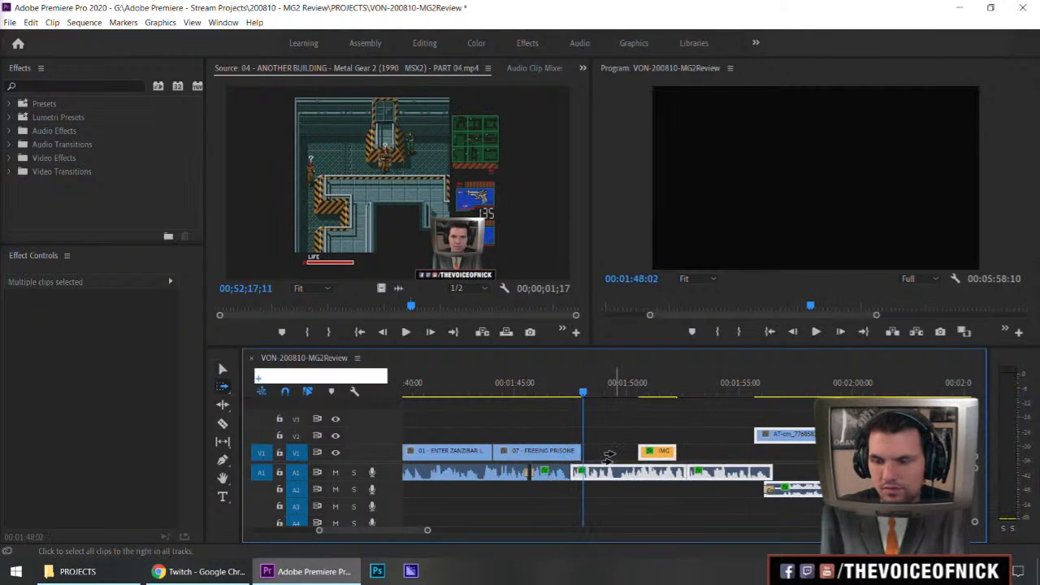
pyautogui.press('Return')
pyautogui.press('v')
# - Check the pause between the two narration clips and shift all following clips by -2 frames
pyautogui.press('space')
pyautogui.moveTo(602, 424); pyautogui.dragTo(642, 411)
pyautogui.click(553, 391)
pyautogui.press('space')
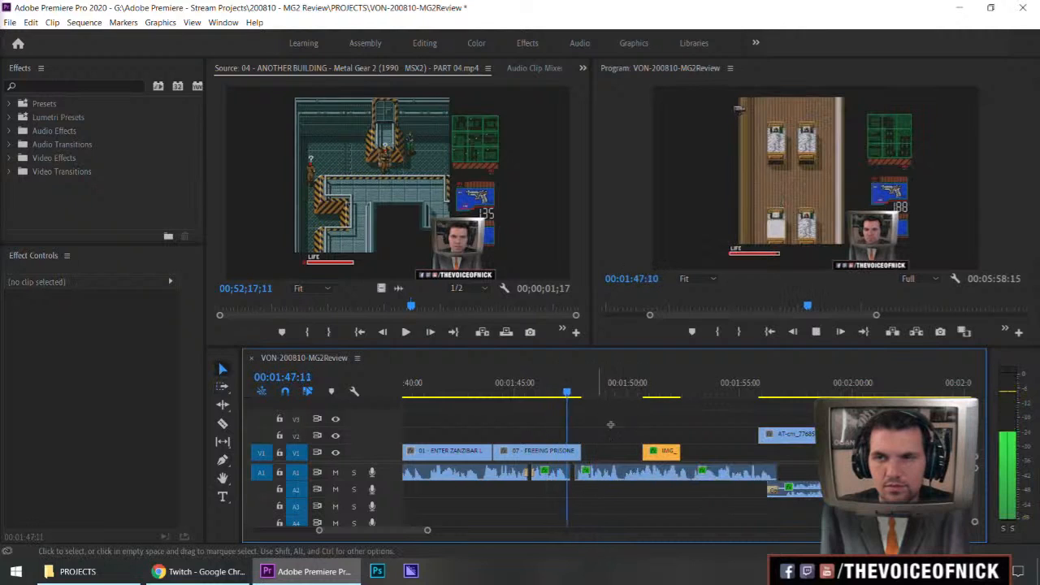
pyautogui.press('a')
pyautogui.click(613, 445)
pyautogui.press('space')
pyautogui.write('-2')
pyautogui.press('Return')
pyautogui.press('v')
# - Replay the narration transition and shift all following clips by +1 frame
pyautogui.moveTo(552, 391); pyautogui.dragTo(511, 391)
pyautogui.press('space')
pyautogui.moveTo(599, 420)
pyautogui.mouseDown()
pyautogui.moveTo(637, 427)
pyautogui.moveTo(614, 435)
pyautogui.mouseUp()
pyautogui.press('-')
pyautogui.press('-')
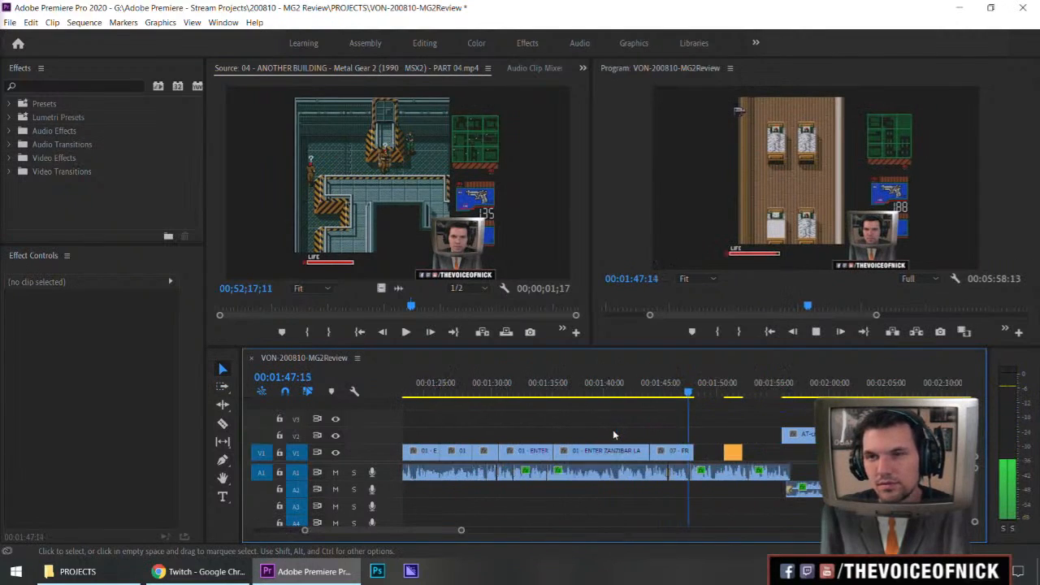
pyautogui.press('=')
pyautogui.press('=')
pyautogui.press('space')
pyautogui.press('a')
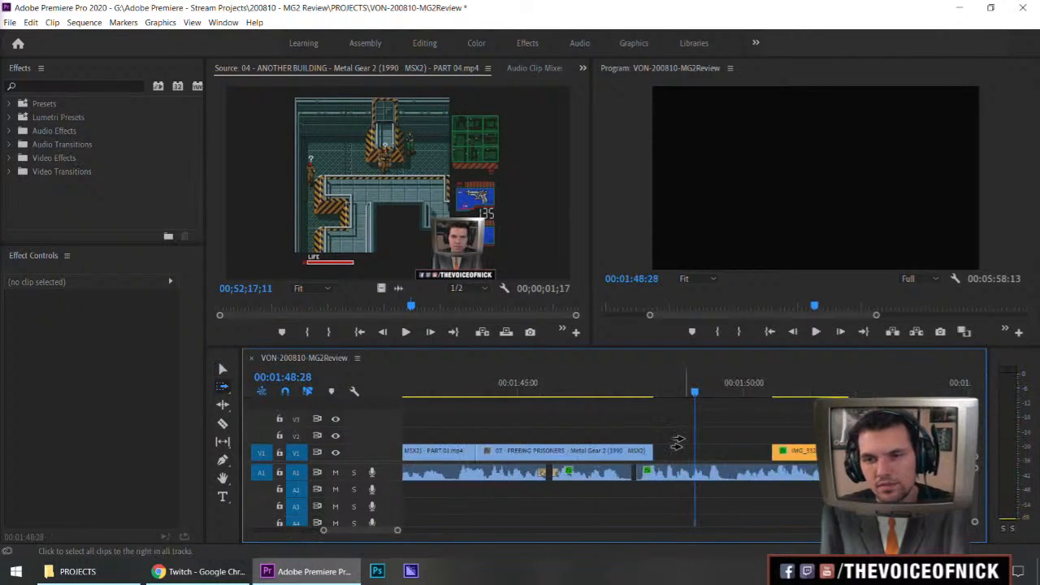
pyautogui.click(677, 443)
pyautogui.write('+1')
pyautogui.press('Return')
pyautogui.press('v')
# - Preview the adjusted narration timing from the end of the FREEING PRISONERS clip and save the project
pyautogui.click(684, 441)
pyautogui.click(628, 391)
pyautogui.press('space')
pyautogui.moveTo(704, 420); pyautogui.dragTo(738, 417)
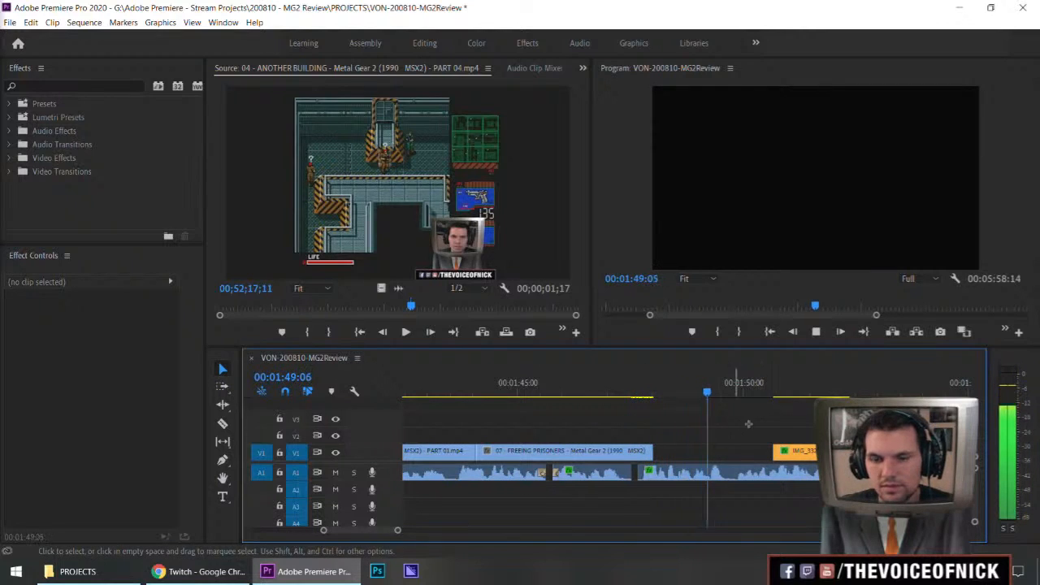
pyautogui.press('-')
pyautogui.press('-')
pyautogui.press('-')
pyautogui.press('space')
pyautogui.hotkey('ctrl', 's')
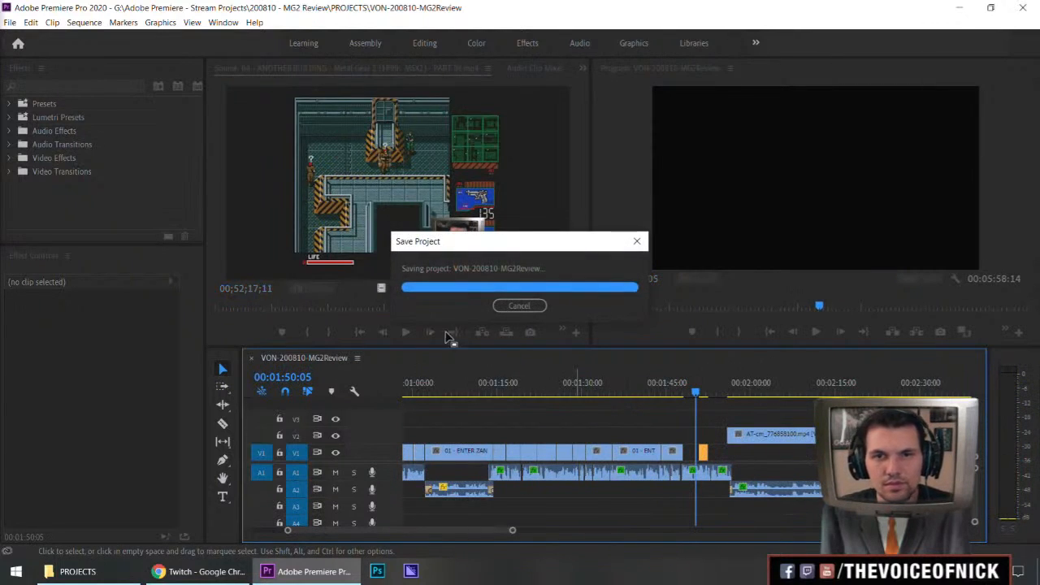
# - Search the ANOTHER BUILDING source footage around 01;02;40 and mark a trial In point at the two-desk room scene
pyautogui.moveTo(441, 305); pyautogui.dragTo(479, 312)
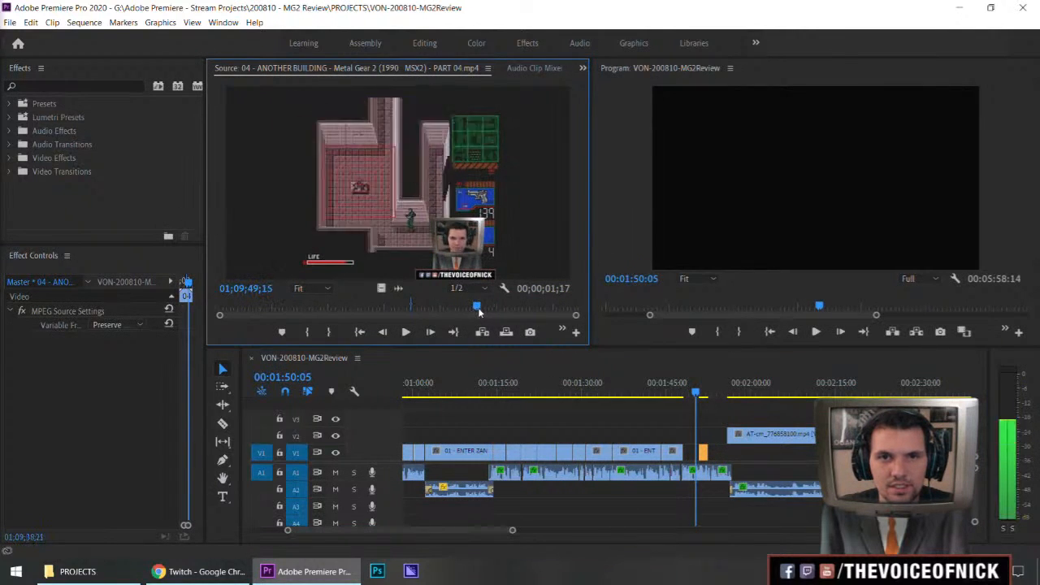
pyautogui.press('space')
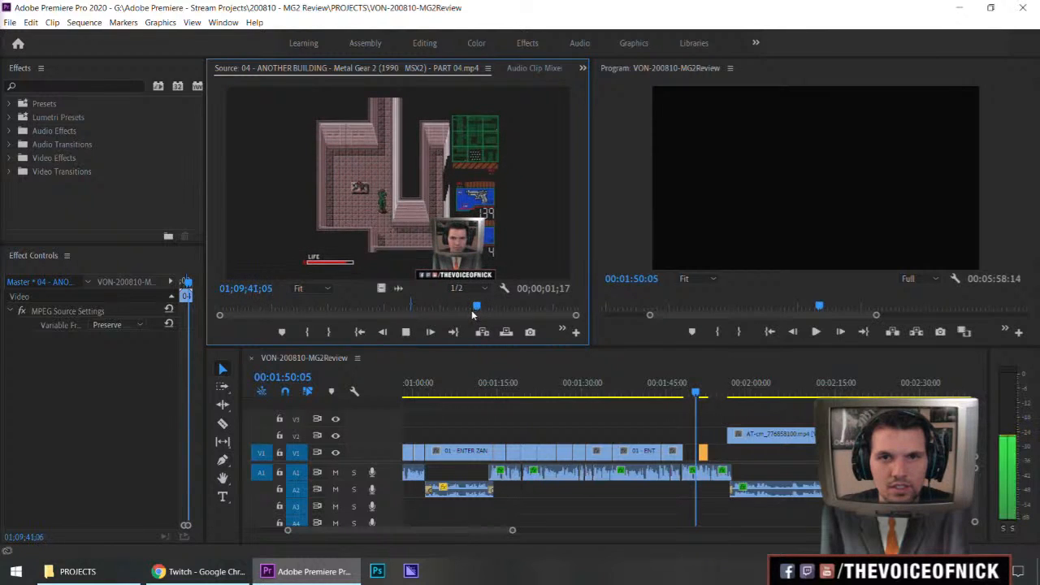
pyautogui.moveTo(471, 316); pyautogui.dragTo(453, 315)
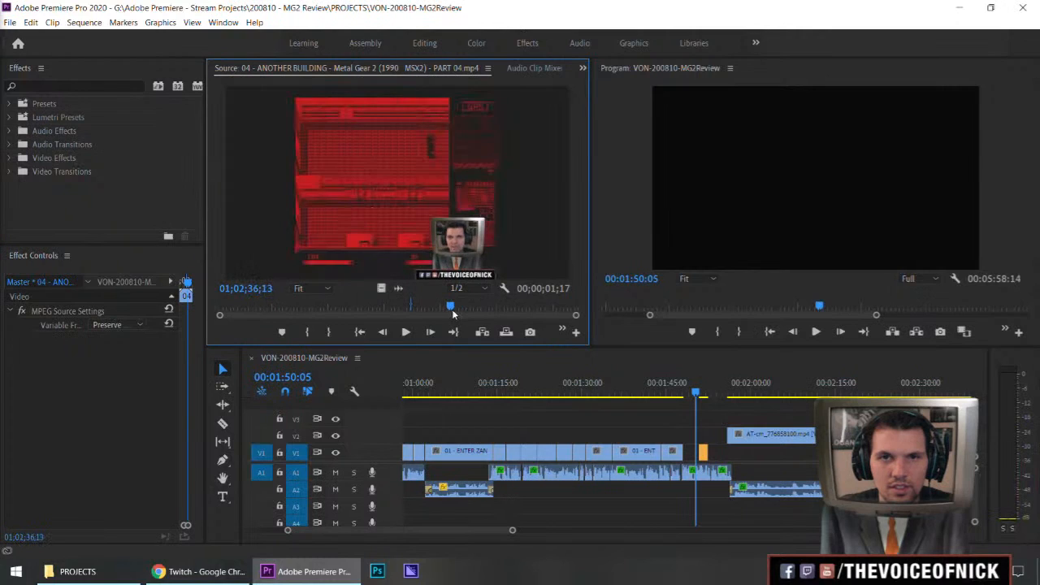
pyautogui.press('space')
pyautogui.press('space')
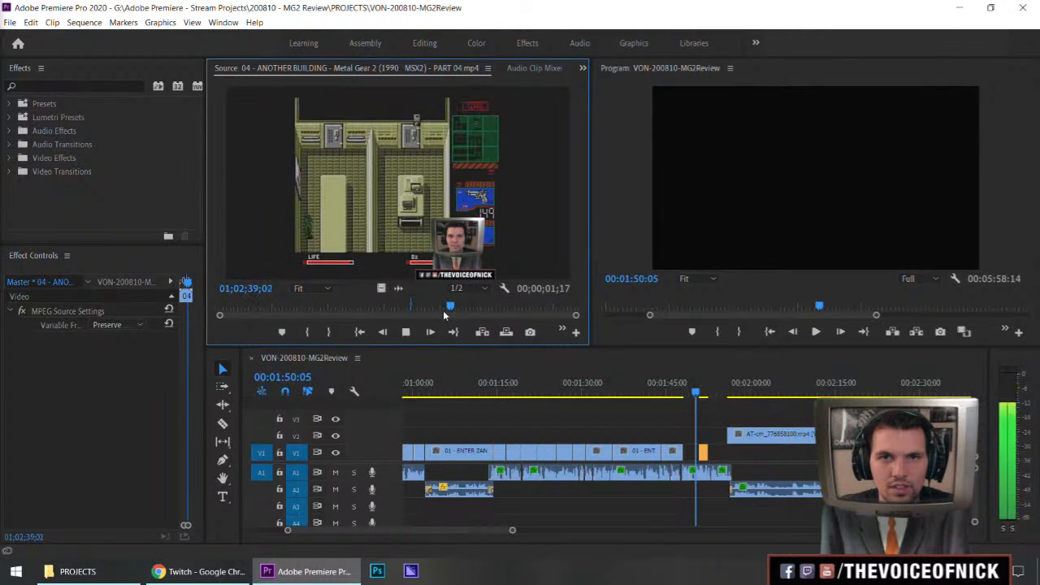
pyautogui.press('i')
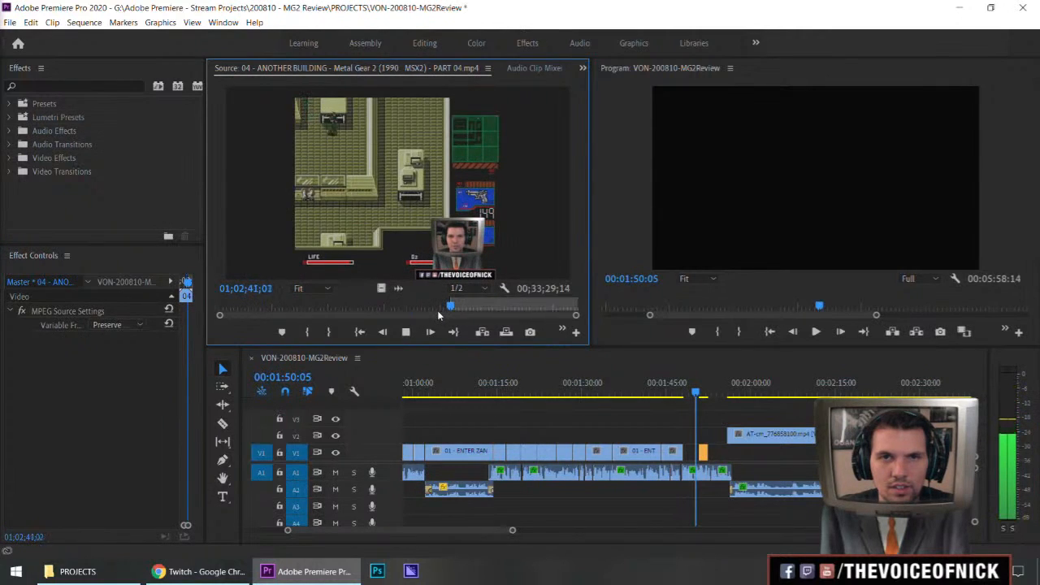
pyautogui.press('l')
pyautogui.press('l')
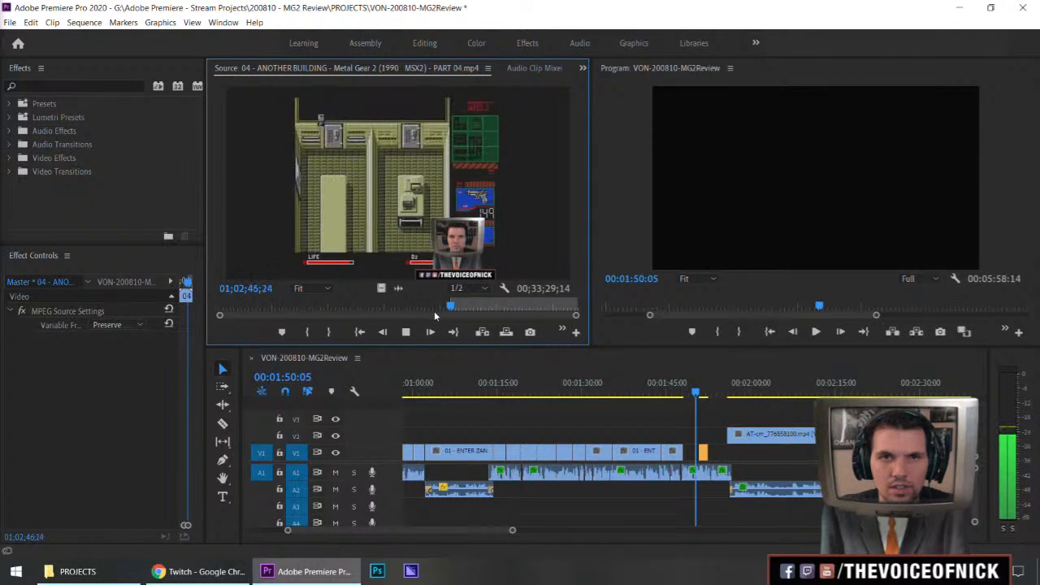
pyautogui.press('space')
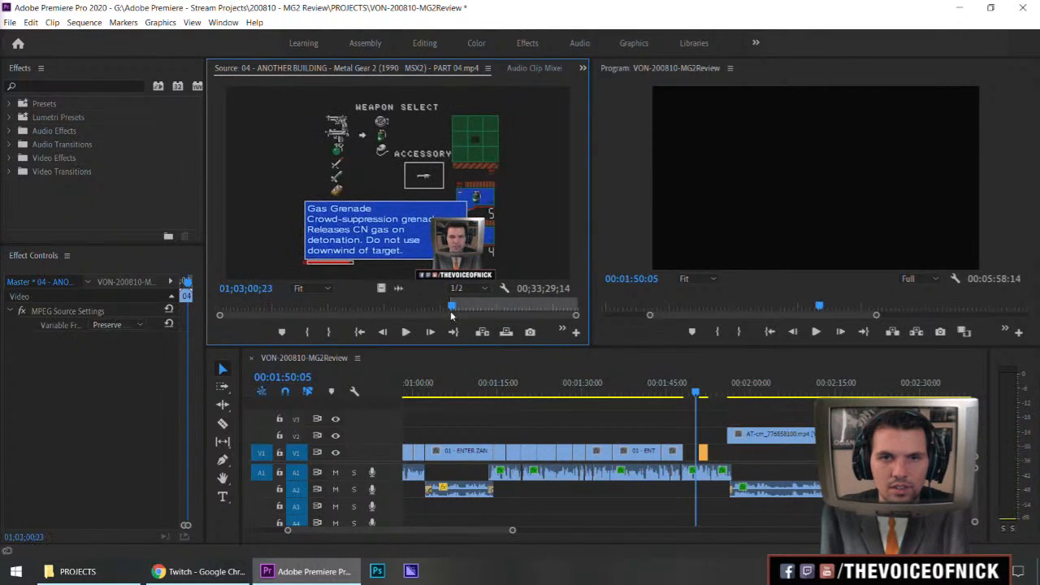
# - Mark the ANOTHER BUILDING source footage from about 01;02;24 to 01;02;28 and place its video on V3 over the gap before the IMG_3329.MOV clip
pyautogui.moveTo(445, 316); pyautogui.dragTo(444, 316)
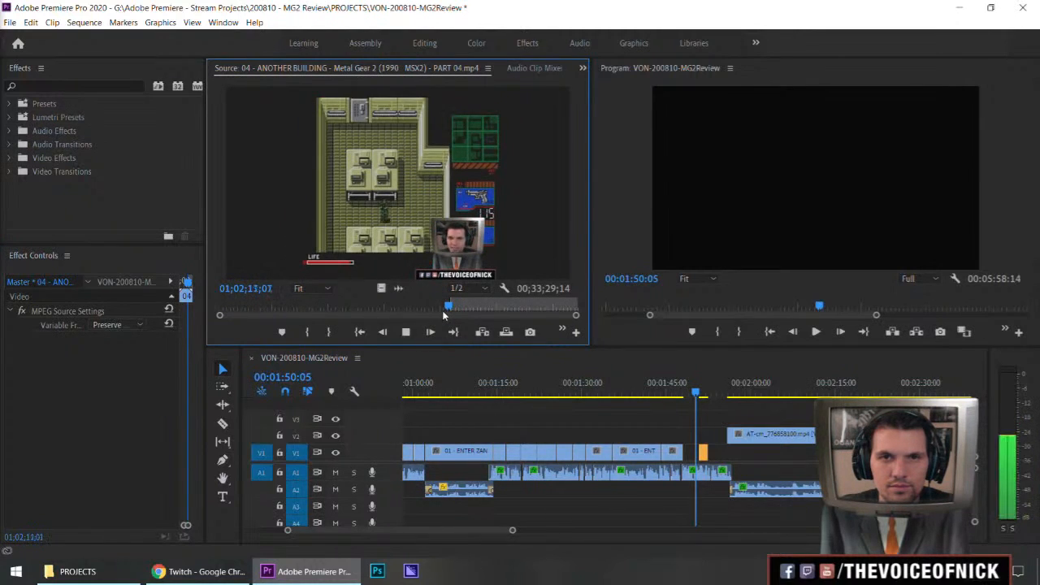
pyautogui.press('space')
pyautogui.press('space')
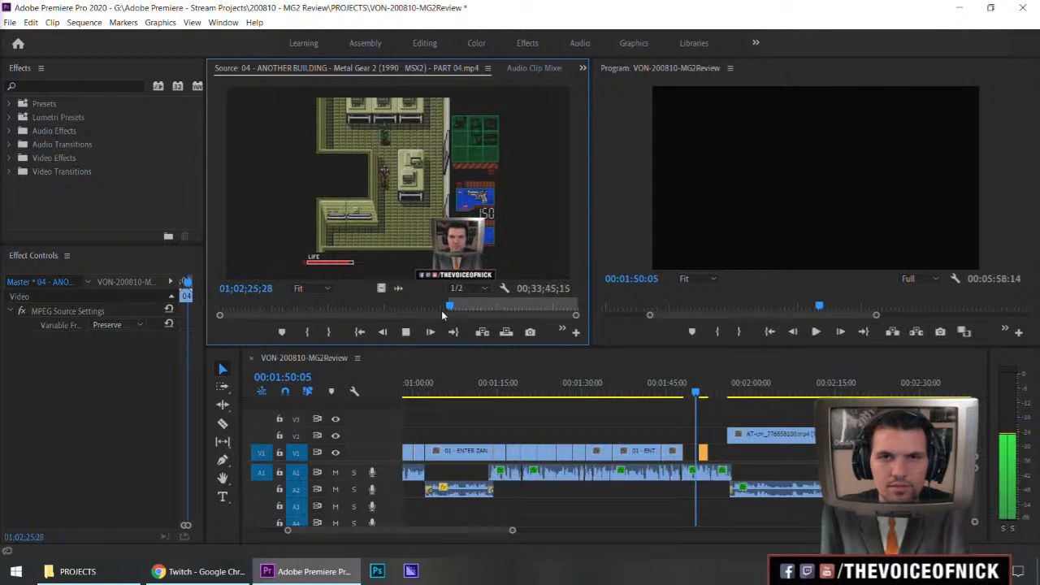
pyautogui.press('o')
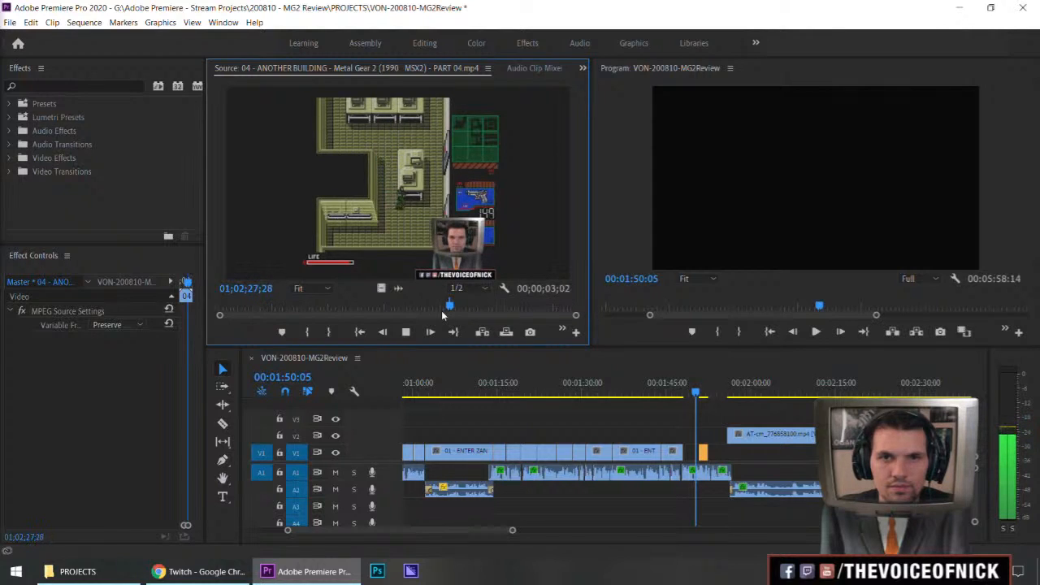
pyautogui.moveTo(381, 288); pyautogui.dragTo(680, 414)
# - Preview the new V3 clip against the narration and shorten it to run from about 00:01:47:05 to the start of the IMG_3329.MOV clip
pyautogui.click(684, 393)
pyautogui.press('=')
pyautogui.press('=')
pyautogui.press('=')
pyautogui.press('space')
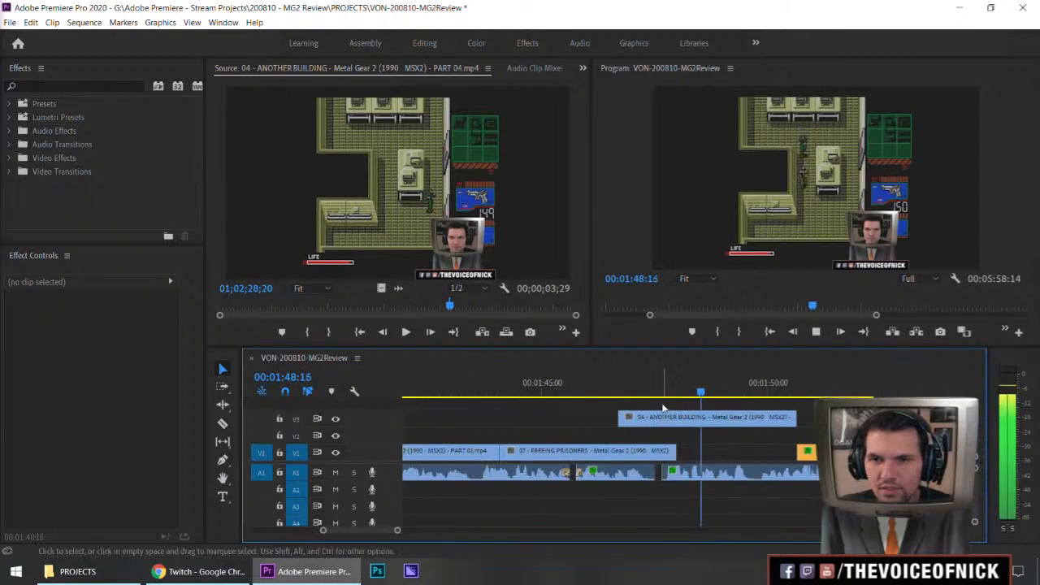
pyautogui.press('space')
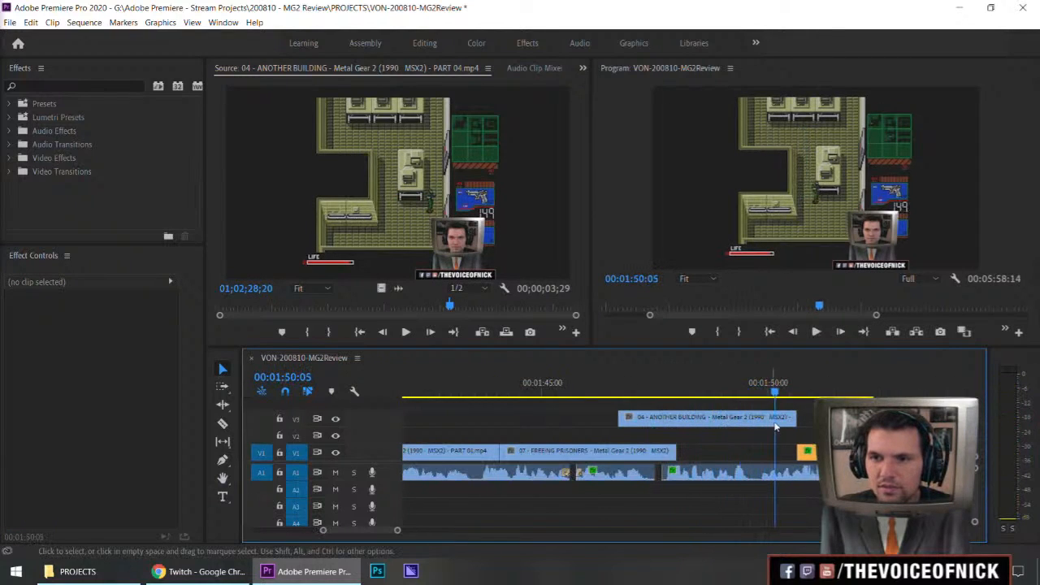
pyautogui.moveTo(800, 419); pyautogui.dragTo(772, 424)
# - Play back the change from FREEING PRISONERS to the shortened V3 clip, starting from about 00:01:46
pyautogui.moveTo(645, 394); pyautogui.dragTo(651, 399)
pyautogui.click(689, 405)
pyautogui.press('space')
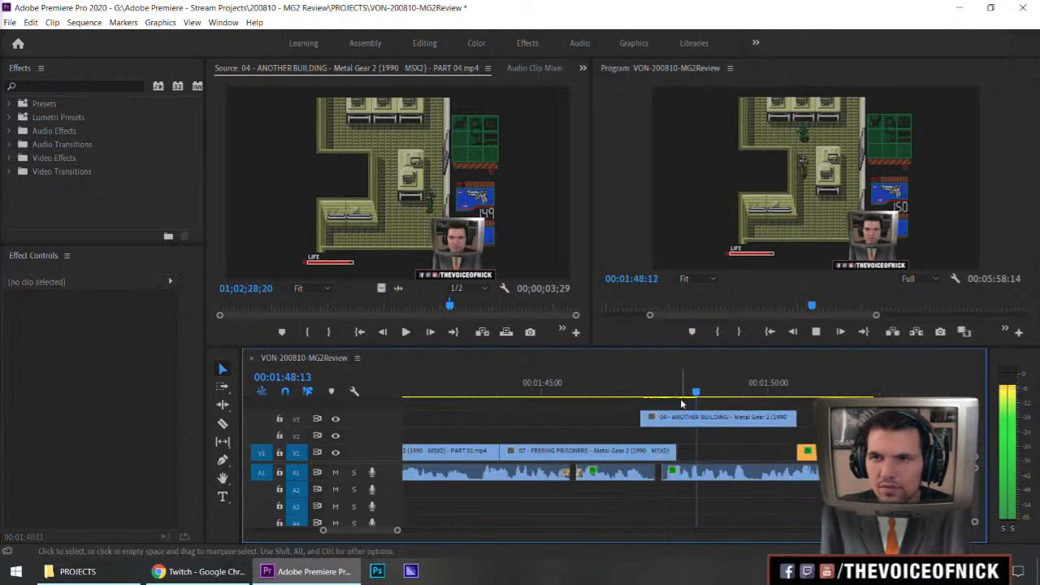
pyautogui.press('space')
pyautogui.click(586, 395)
pyautogui.press('space')
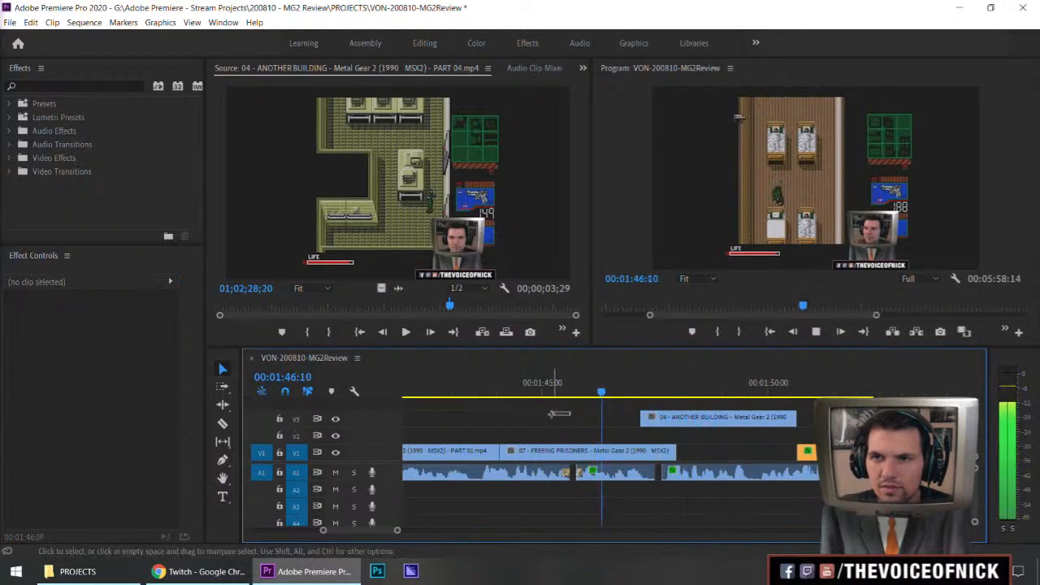
pyautogui.press('space')
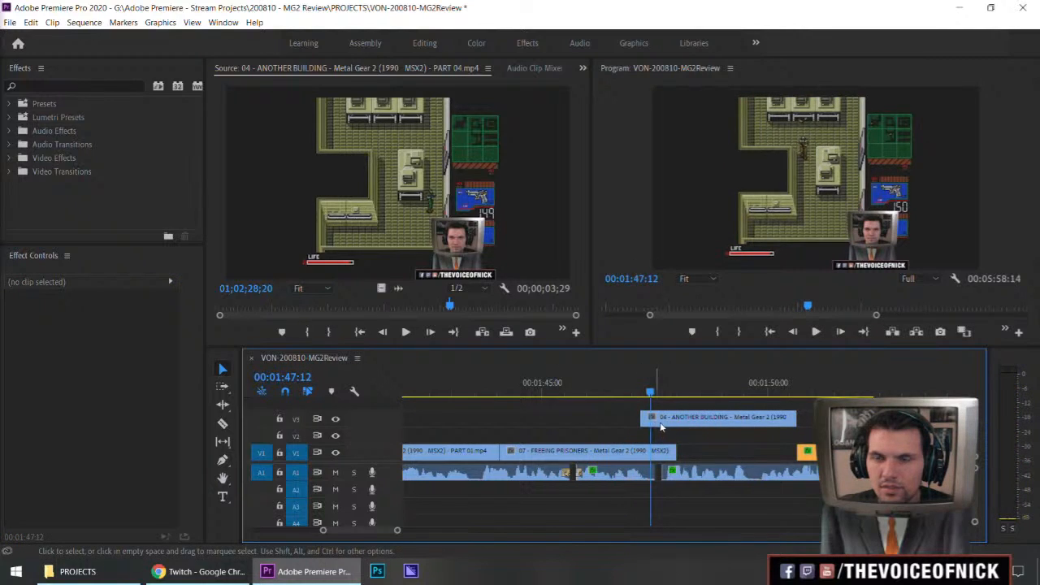
# - Trim the end of the FREEING PRISONERS clip to meet the start of the ANOTHER BUILDING clip and play back the cut
pyautogui.moveTo(673, 449); pyautogui.dragTo(638, 444)
pyautogui.moveTo(627, 393); pyautogui.dragTo(506, 407)
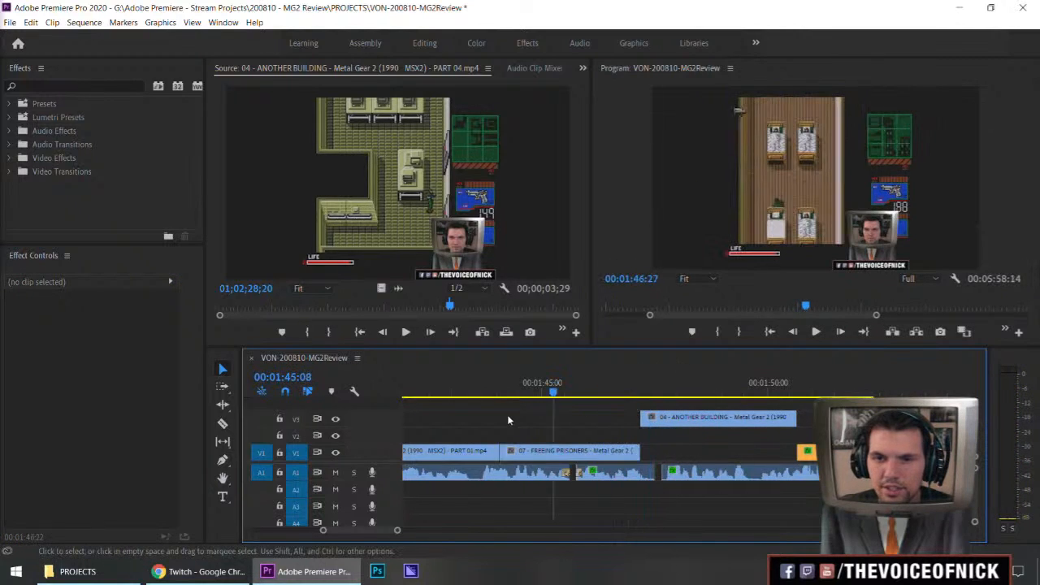
pyautogui.press('space')
# - Move the ANOTHER BUILDING clip down from V3 to V1, between the FREEING PRISONERS and IMG_3329.MOV clips
pyautogui.click(673, 421)
pyautogui.hotkey('alt', 'Down')
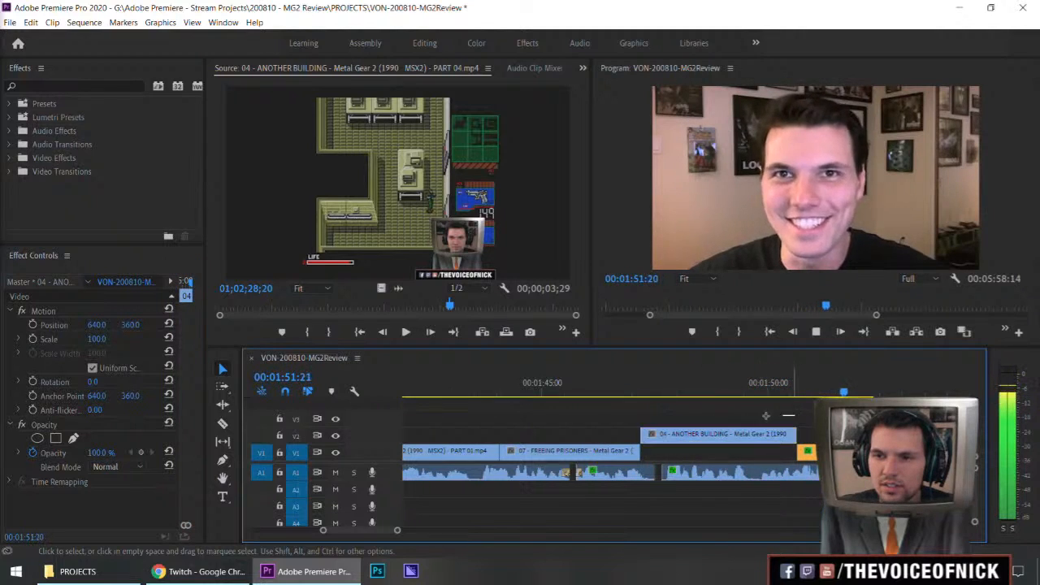
pyautogui.click(813, 416)
pyautogui.press('-')
pyautogui.press('-')
pyautogui.press('space')
pyautogui.moveTo(698, 433); pyautogui.dragTo(699, 451)
pyautogui.press('space')
# - Search the ANOTHER BUILDING source for the alert scene at the corridor crossing and mark it from 01;11;20;10 to 01;11;24;07
pyautogui.moveTo(460, 306); pyautogui.dragTo(472, 317)
pyautogui.press('space')
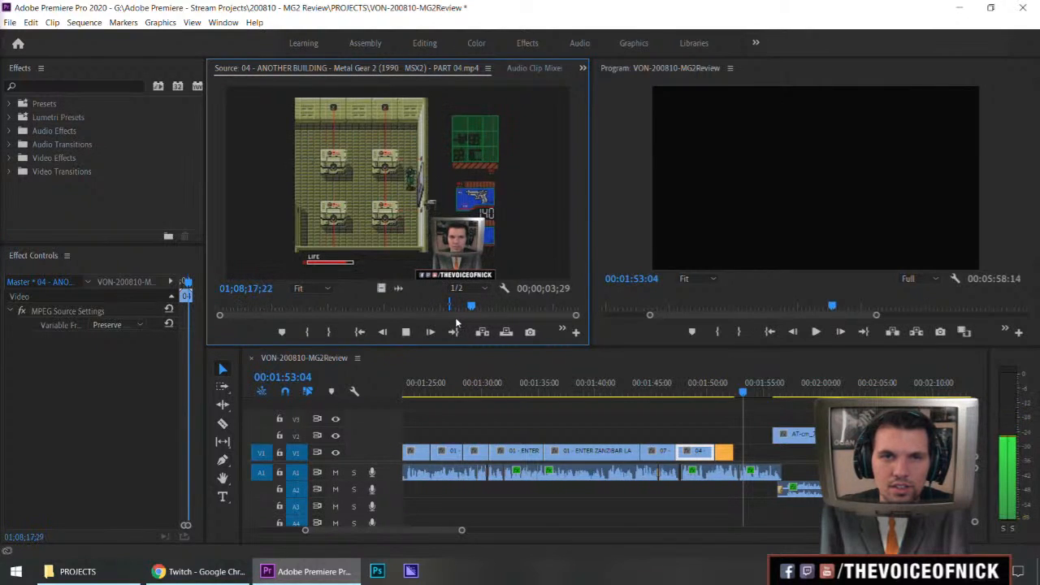
pyautogui.press('space')
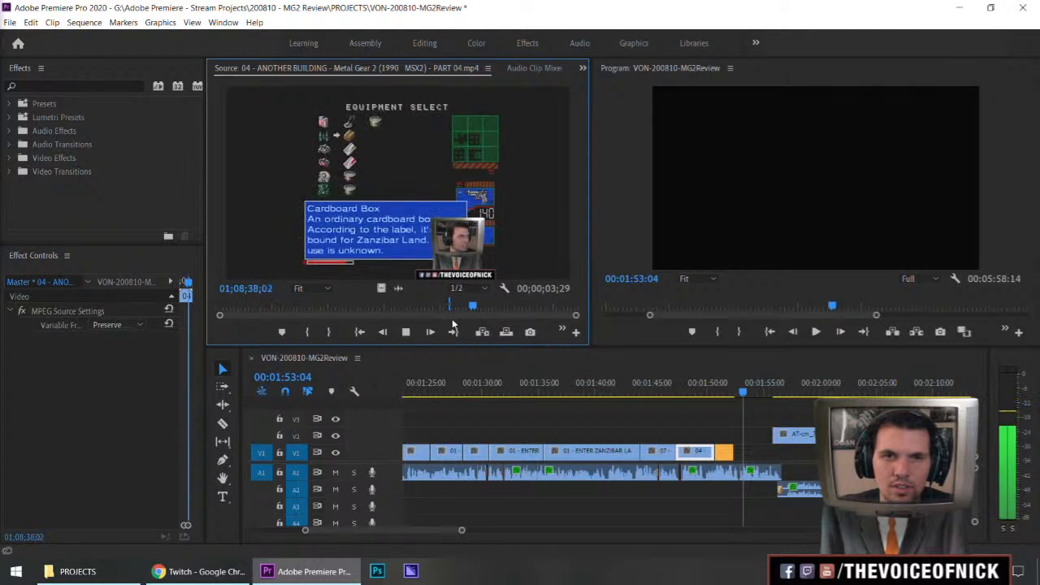
pyautogui.press('space')
pyautogui.press('space')
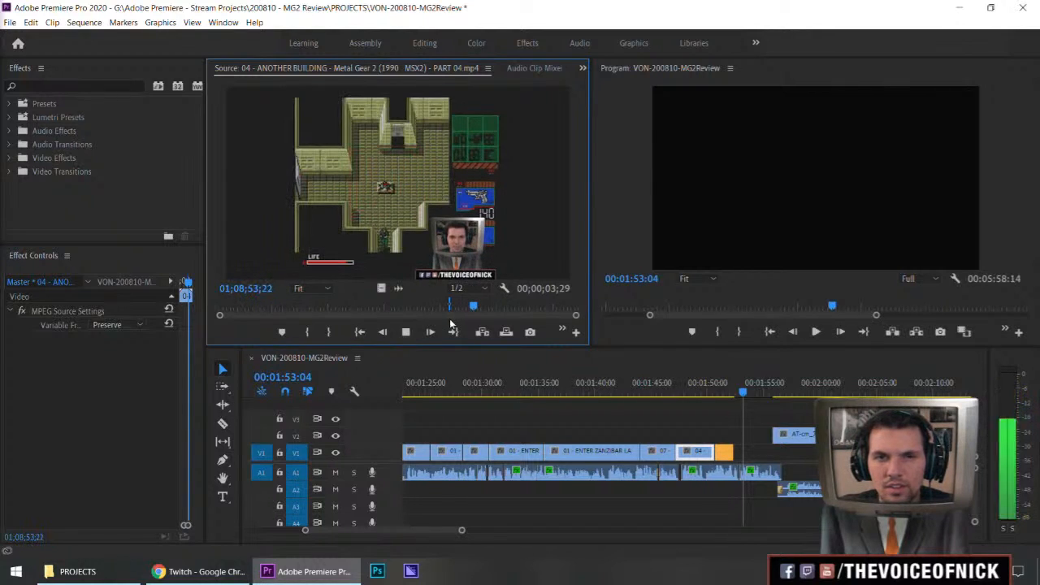
pyautogui.moveTo(475, 306); pyautogui.dragTo(481, 309)
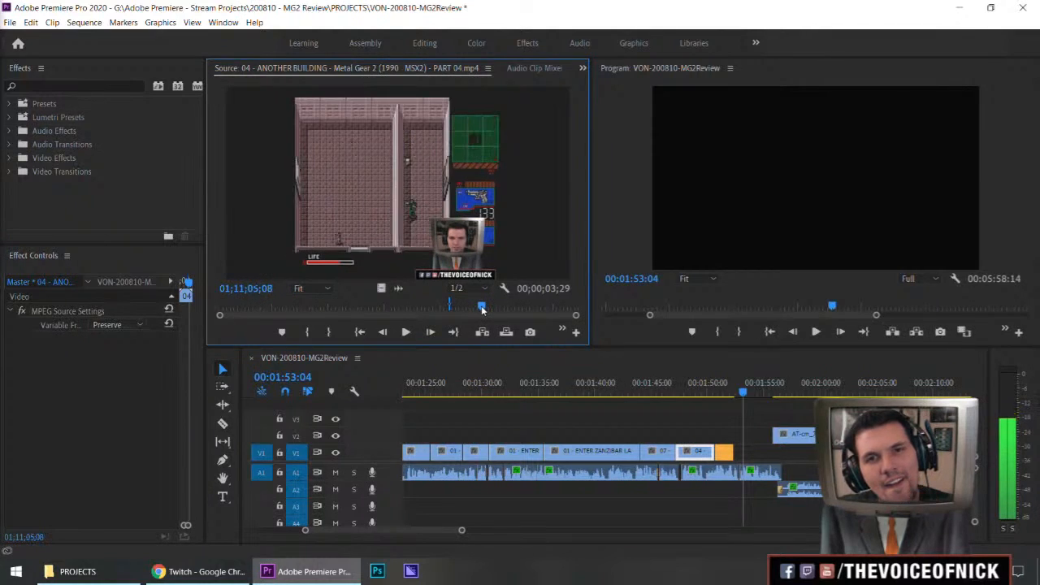
pyautogui.press('l')
pyautogui.press('l')
pyautogui.press('l')
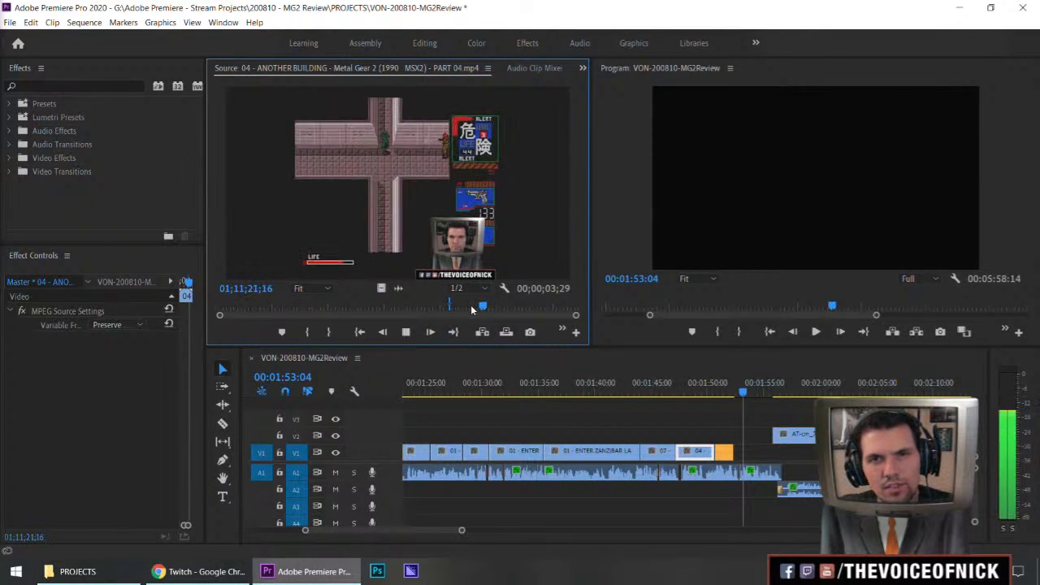
pyautogui.press('l')
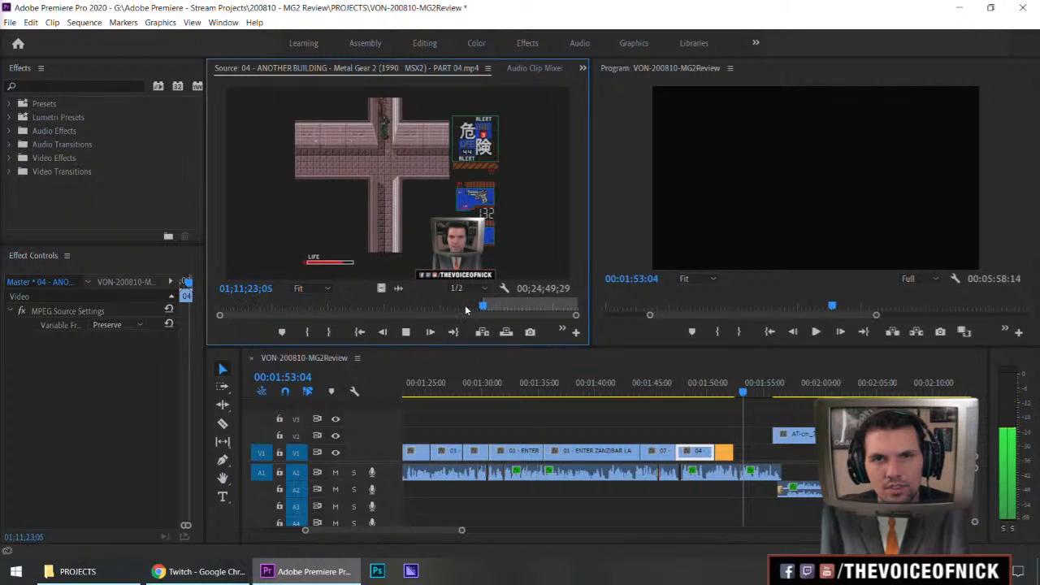
pyautogui.press('o')
pyautogui.press('k')
# - Place the marked alert scene's video on V3 and align its start with the end of the IMG_3329.MOV clip
pyautogui.moveTo(691, 452); pyautogui.dragTo(735, 419)
pyautogui.click(719, 394)
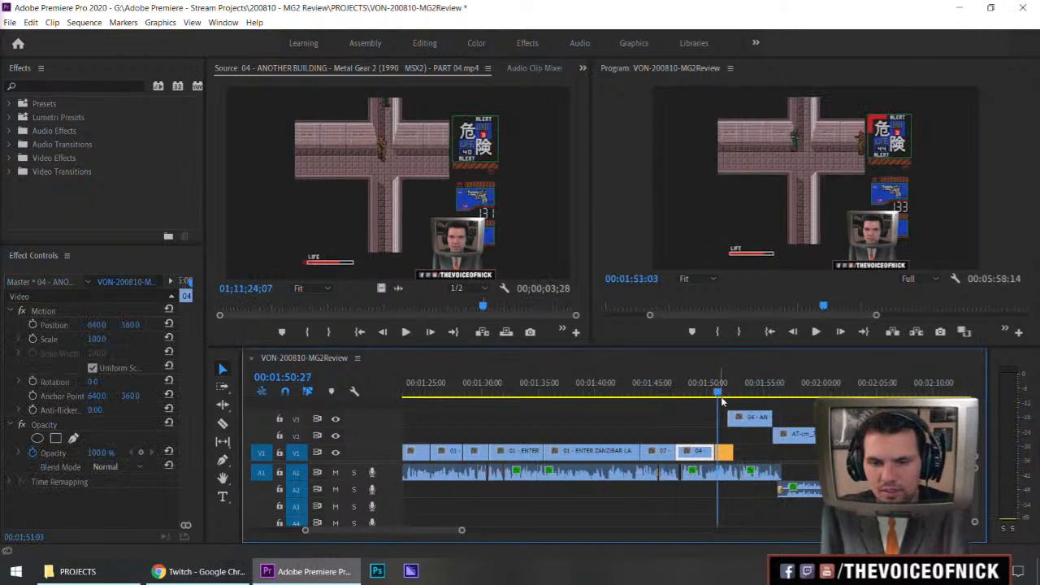
pyautogui.scroll(-1, 717, 404)
pyautogui.press('space')
pyautogui.press('=')
pyautogui.press('-')
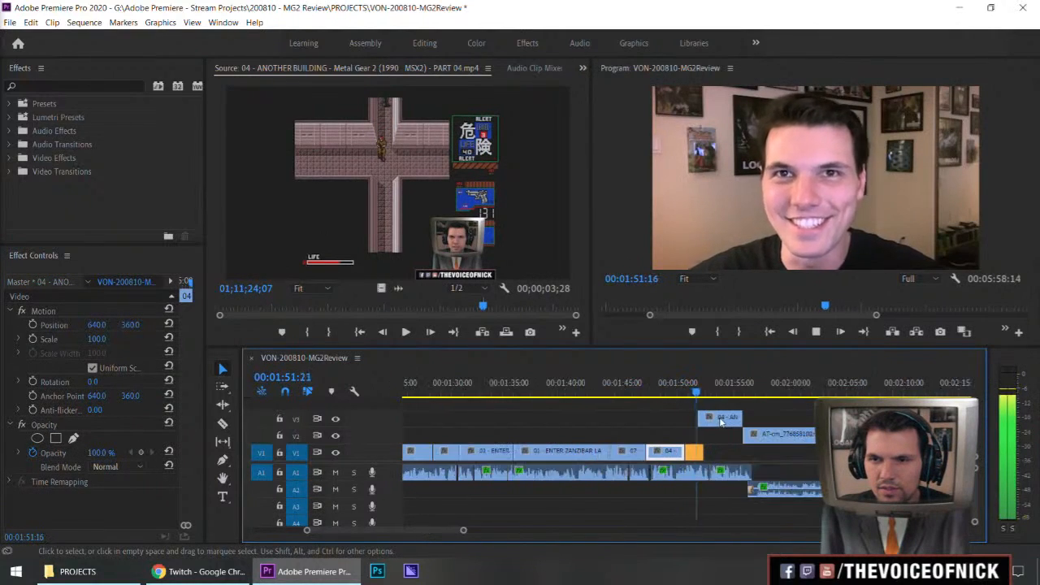
pyautogui.press('=')
pyautogui.press('=')
pyautogui.moveTo(719, 424); pyautogui.dragTo(742, 425)
# - Play back the narration over the IMG_3329.MOV clip up to 00:01:52:04 to judge where the alert scene should start
pyautogui.click(680, 388)
pyautogui.click(681, 412)
pyautogui.press('space')
pyautogui.press('-')
pyautogui.press('=')
pyautogui.press('=')
pyautogui.click(547, 395)
pyautogui.press('space')
pyautogui.click(559, 393)
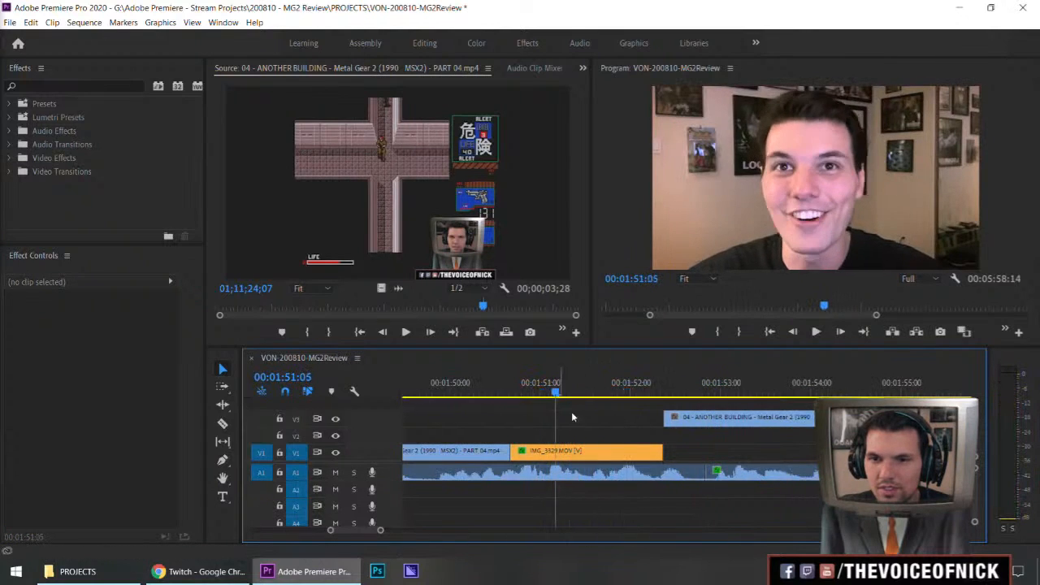
pyautogui.press('space')
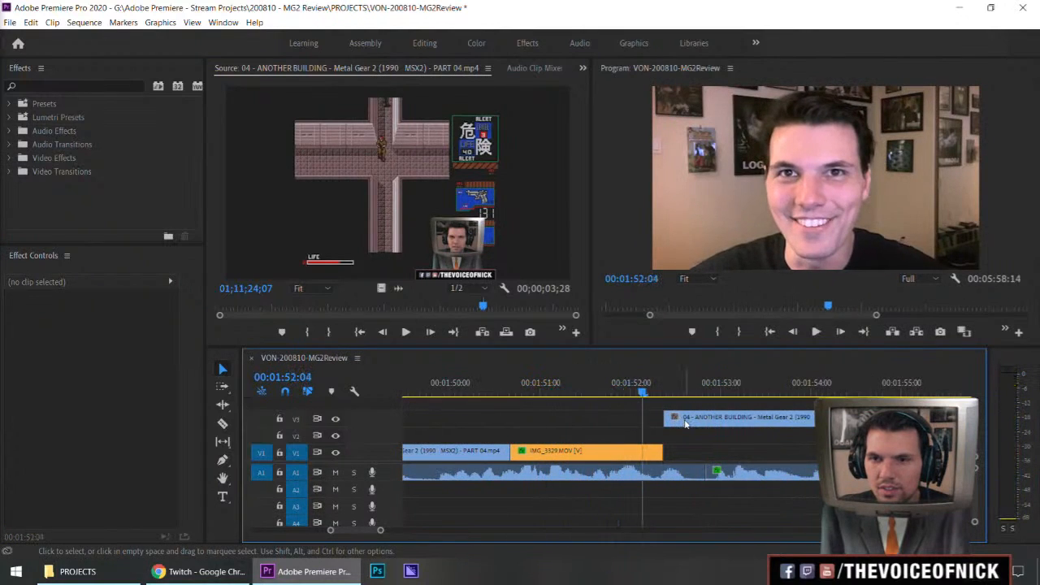
# - Move the V3 alert scene earlier to start at 00:01:52:04 and play it through to the AT-cm_776858100.mp4 clip
pyautogui.moveTo(685, 424); pyautogui.dragTo(662, 421)
pyautogui.click(603, 393)
pyautogui.click(515, 417)
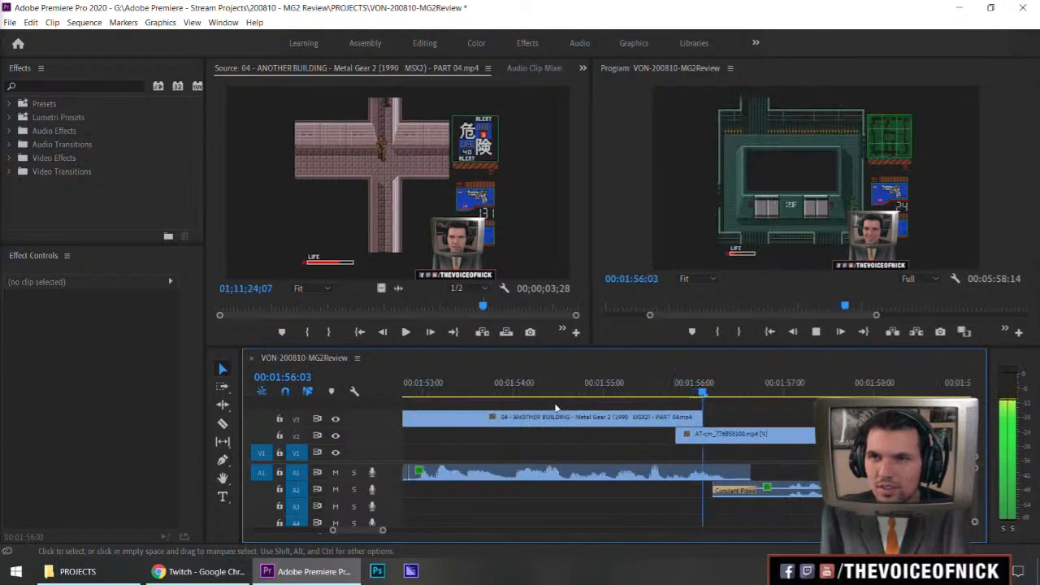
pyautogui.press('space')
# - Place the alert scene on V1 between the IMG_3329.MOV and AT-cm_776858100.mp4 clips, undoing the first misplaced move
pyautogui.moveTo(578, 418); pyautogui.dragTo(600, 436)
pyautogui.hotkey('ctrl', 'z')
pyautogui.press('-')
pyautogui.press('-')
pyautogui.press('-')
pyautogui.press('-')
pyautogui.press('-')
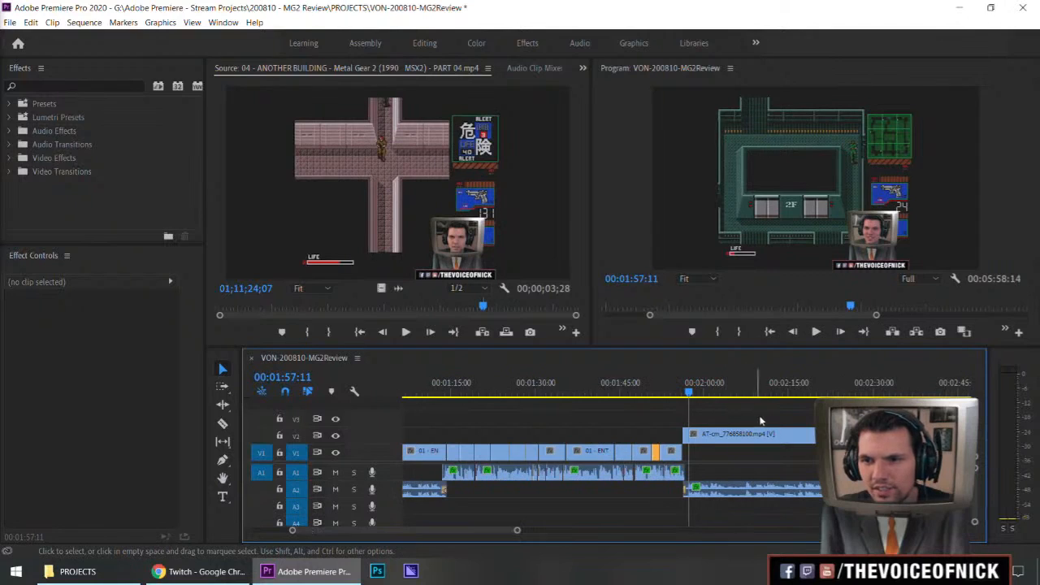
# - Move the AT-cm_776858100.mp4 video clip down from V2 to V1 behind the alert scene and save the project
pyautogui.click(826, 437)
pyautogui.press('space')
pyautogui.moveTo(740, 435); pyautogui.dragTo(734, 448)
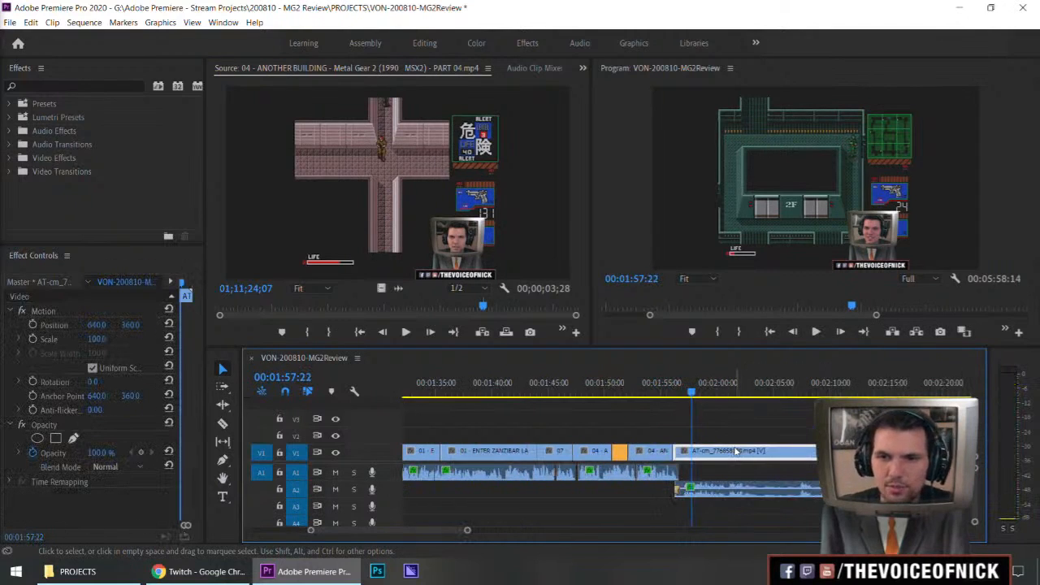
pyautogui.click(761, 416)
pyautogui.press('-')
pyautogui.press('-')
pyautogui.press('-')
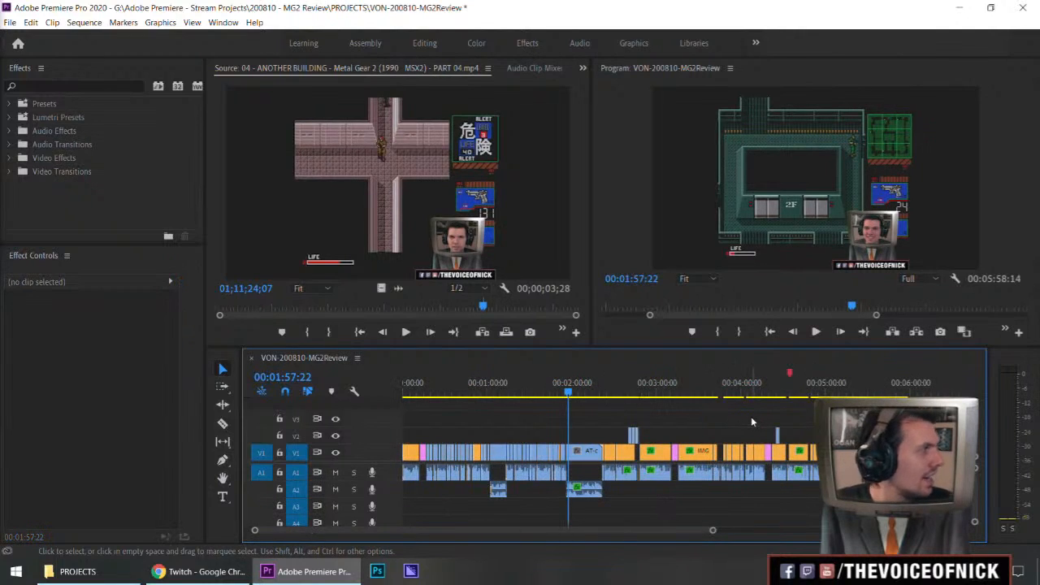
pyautogui.hotkey('ctrl', 's')
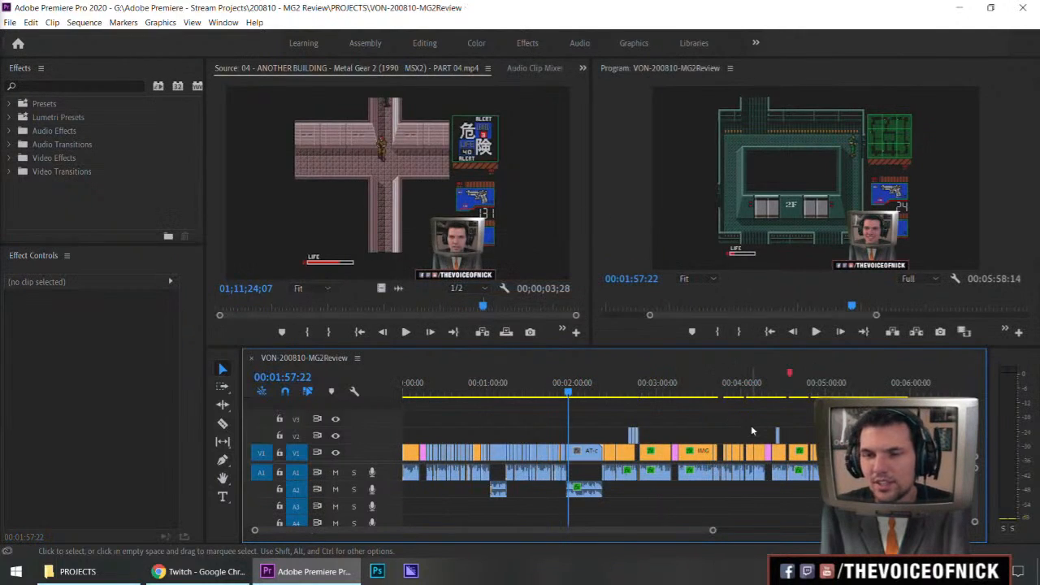
pyautogui.moveTo(927, 441); pyautogui.dragTo(607, 449)
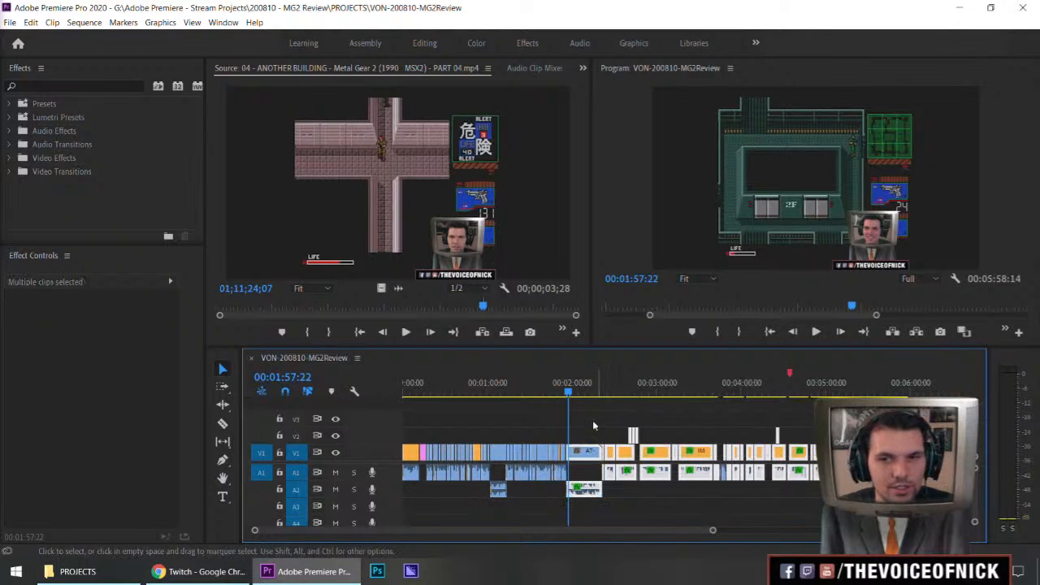
pyautogui.click(591, 424)
pyautogui.press('=')
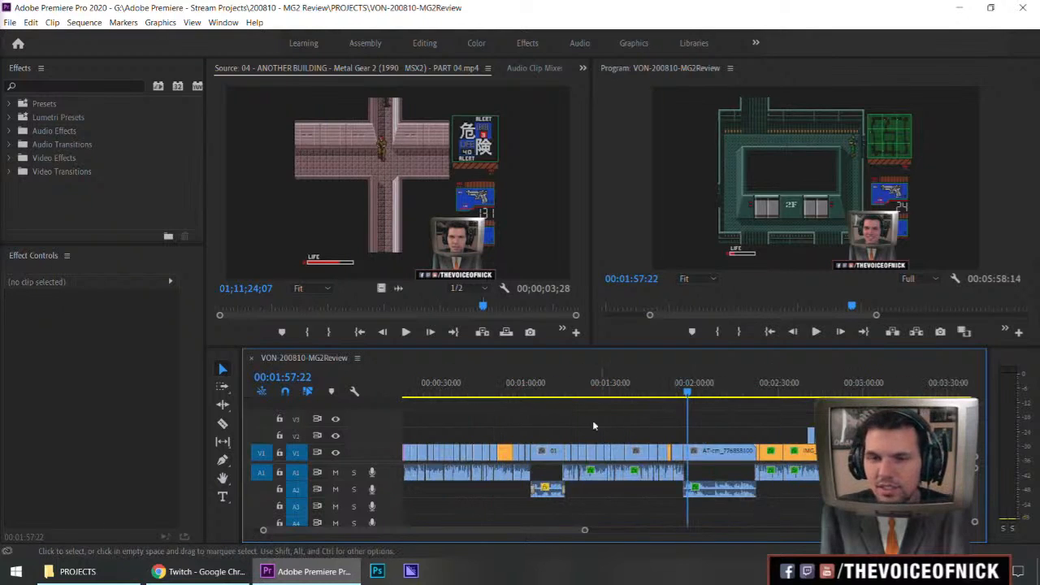
pyautogui.click(668, 396)
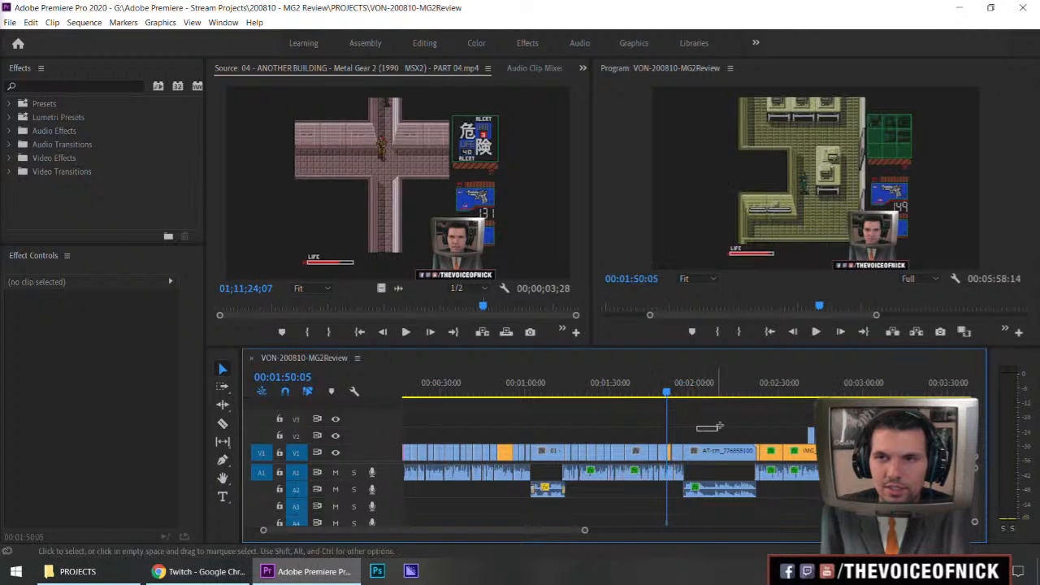
# - Play the narration from 00:01:50:05 into the alert scene, returning to 00:01:48:19 in the gameplay clip before it
pyautogui.press('space')
pyautogui.press('=')
pyautogui.press('=')
pyautogui.press('=')
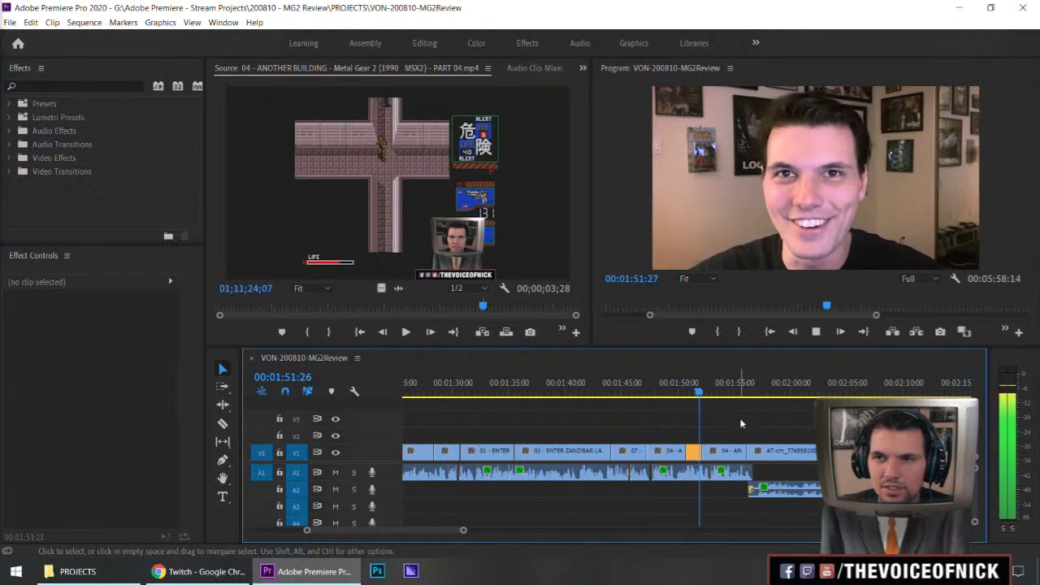
pyautogui.press('-')
pyautogui.press('-')
pyautogui.press('-')
pyautogui.click(667, 398)
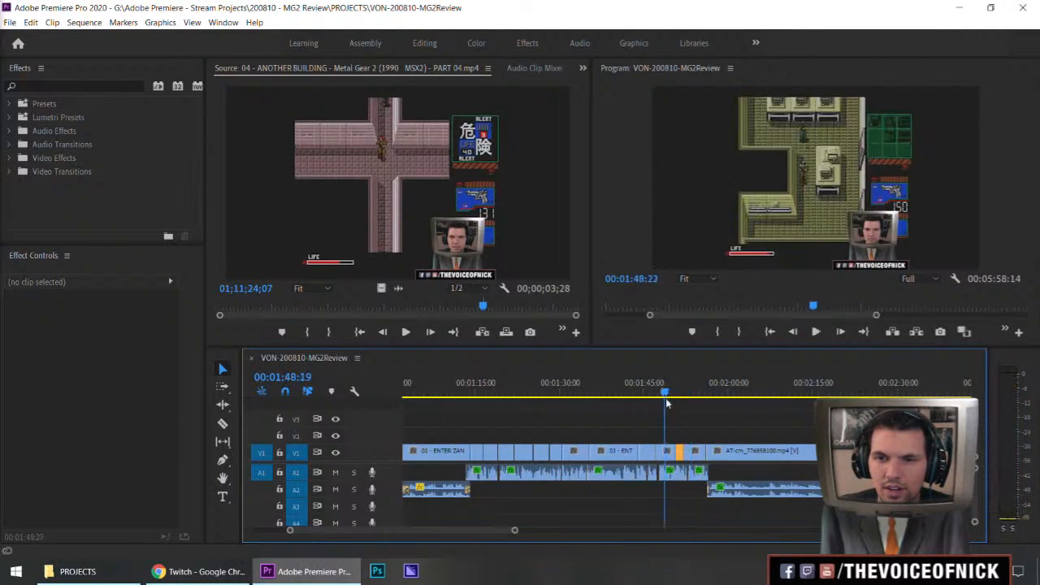
pyautogui.press('-')
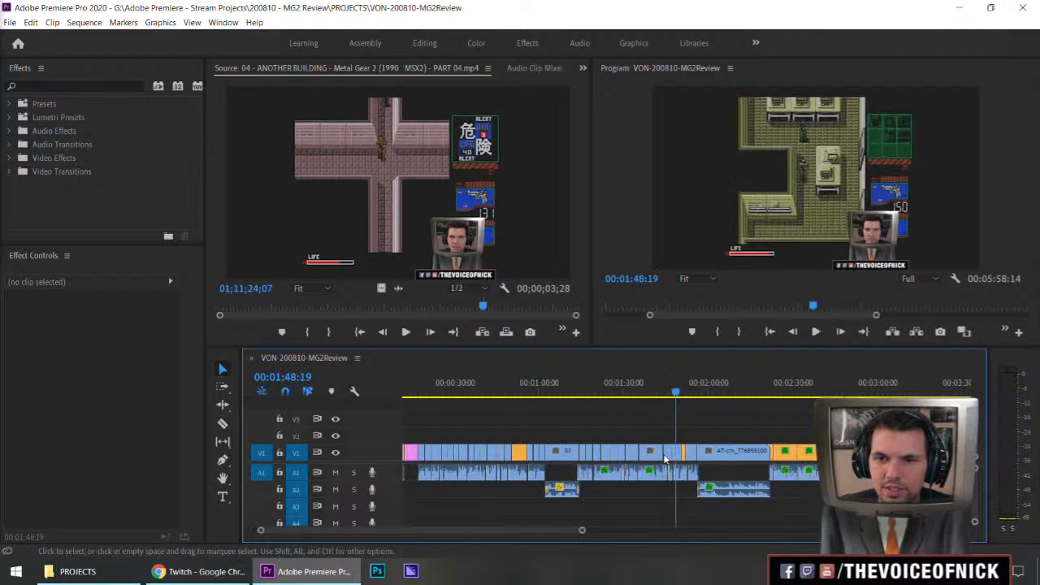
# - Move the ANOTHER BUILDING clip before the short IMG_3329.MOV clip from V1 to V2 at about 00:02:28 and play the narration there
pyautogui.moveTo(701, 429); pyautogui.dragTo(792, 436)
pyautogui.click(778, 393)
pyautogui.click(792, 410)
pyautogui.press('-')
pyautogui.press('space')
pyautogui.press('=')
pyautogui.press('=')
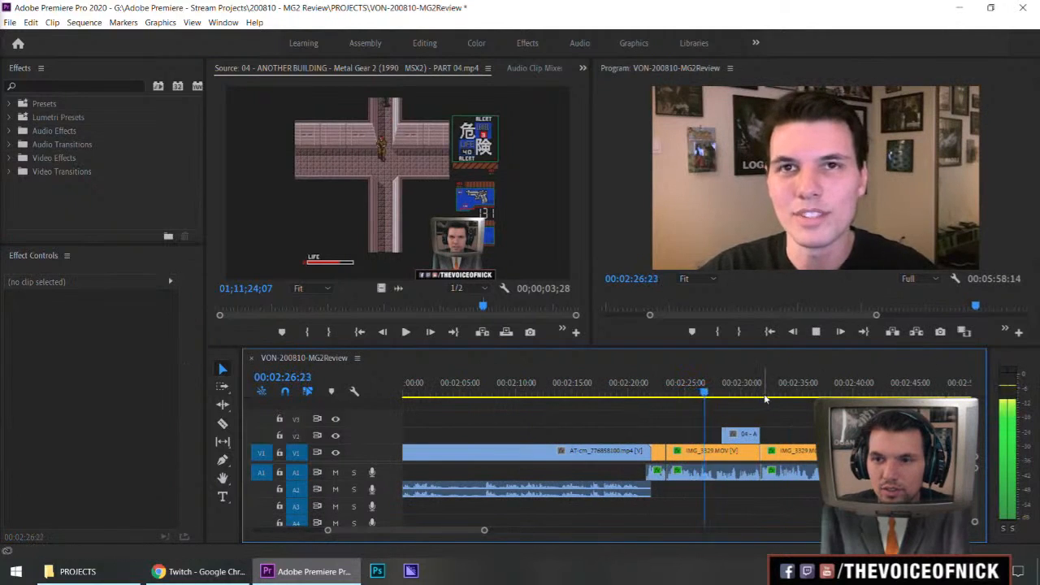
# - Sample the narration further along and move the V2 ANOTHER BUILDING clip to the start of the IMG_3329.MOV clip following RED
pyautogui.press('-')
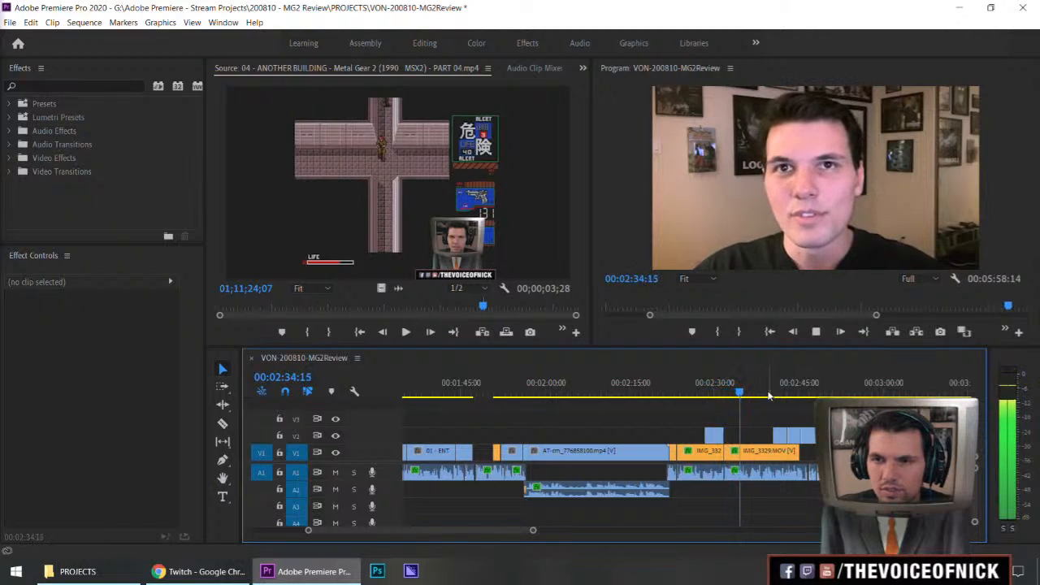
pyautogui.click(862, 392)
pyautogui.scroll(-3, 900, 439)
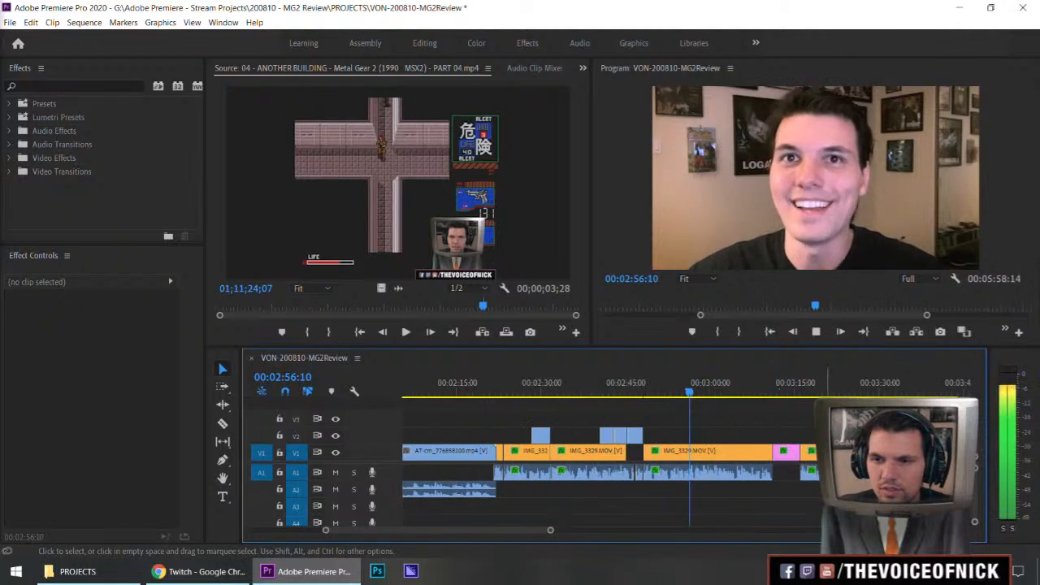
pyautogui.click(804, 393)
pyautogui.press('-')
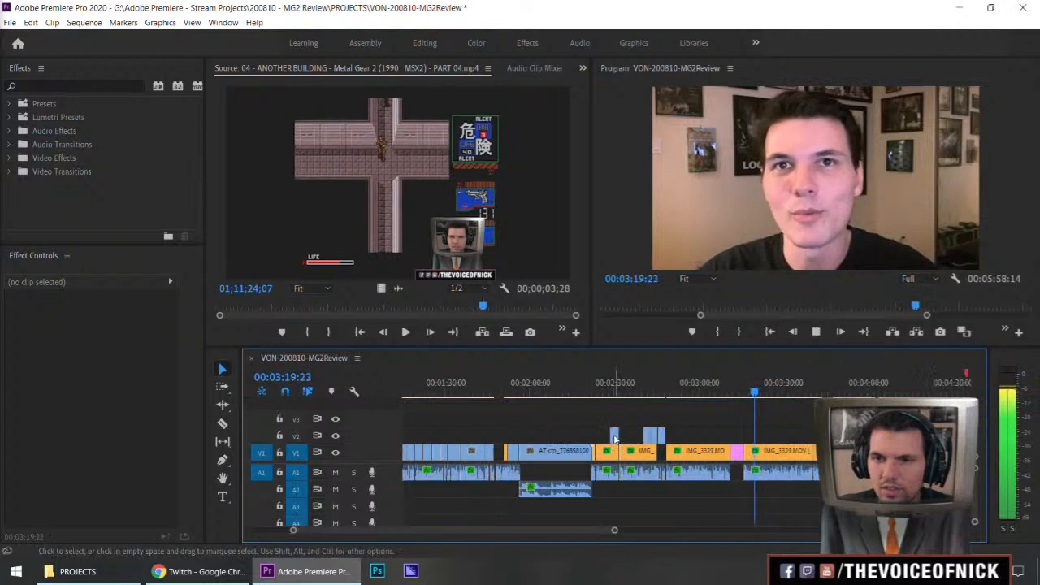
pyautogui.moveTo(616, 440); pyautogui.dragTo(815, 408)
pyautogui.press('Up')
pyautogui.press('=')
pyautogui.press('=')
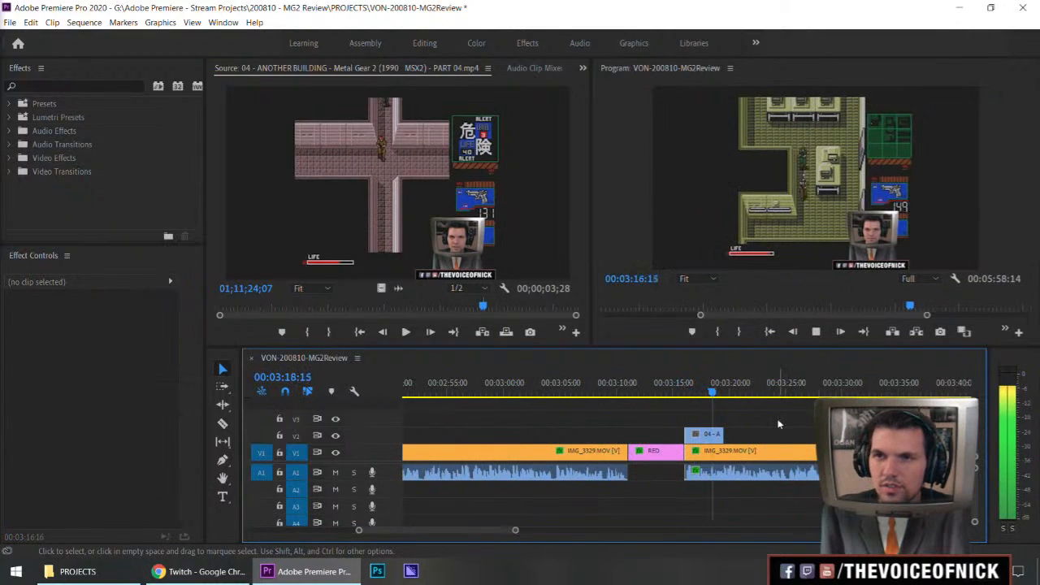
# - Move the remaining V2 gameplay clips down onto V1, filling the gap before 00:03:00
pyautogui.press('-')
pyautogui.press('-')
pyautogui.press('space')
pyautogui.press('-')
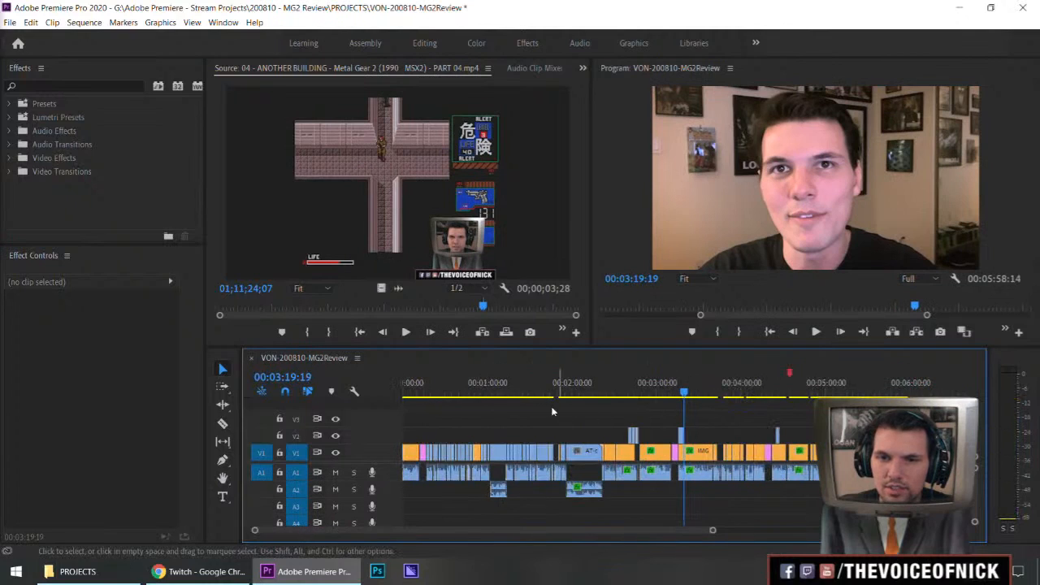
pyautogui.moveTo(668, 442); pyautogui.dragTo(665, 444)
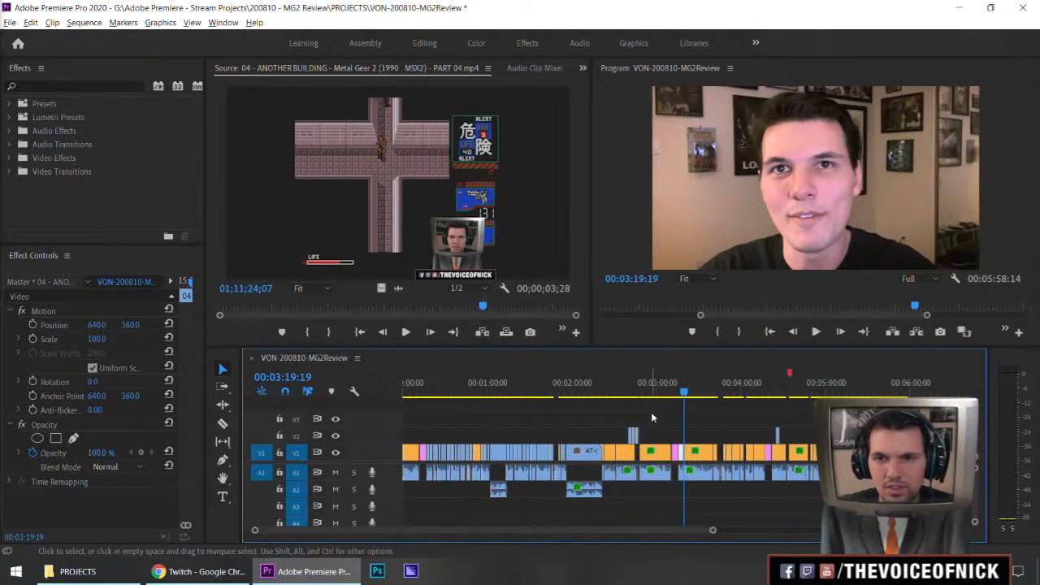
pyautogui.press('Delete')
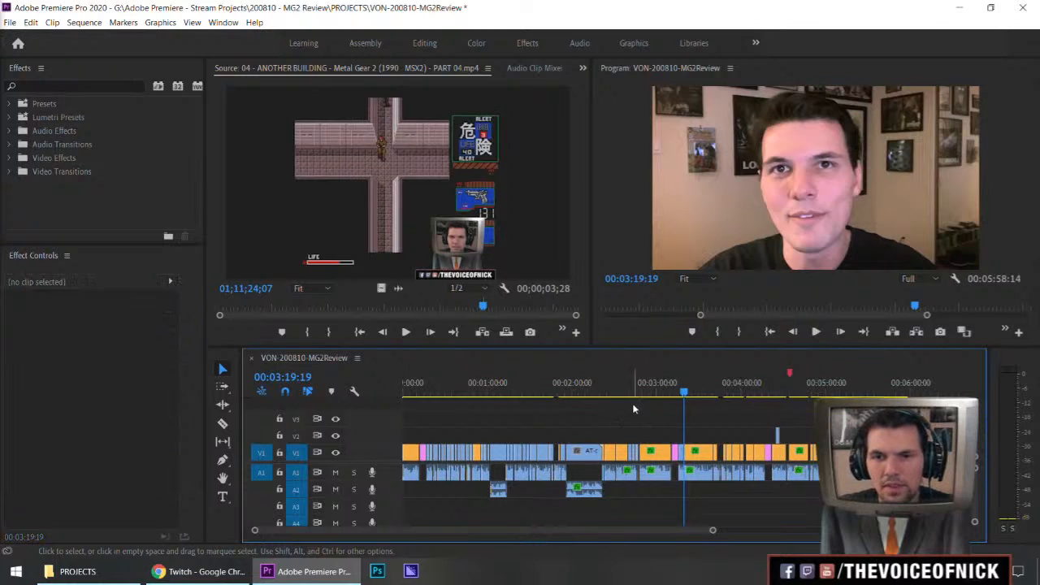
pyautogui.moveTo(815, 418); pyautogui.dragTo(714, 443)
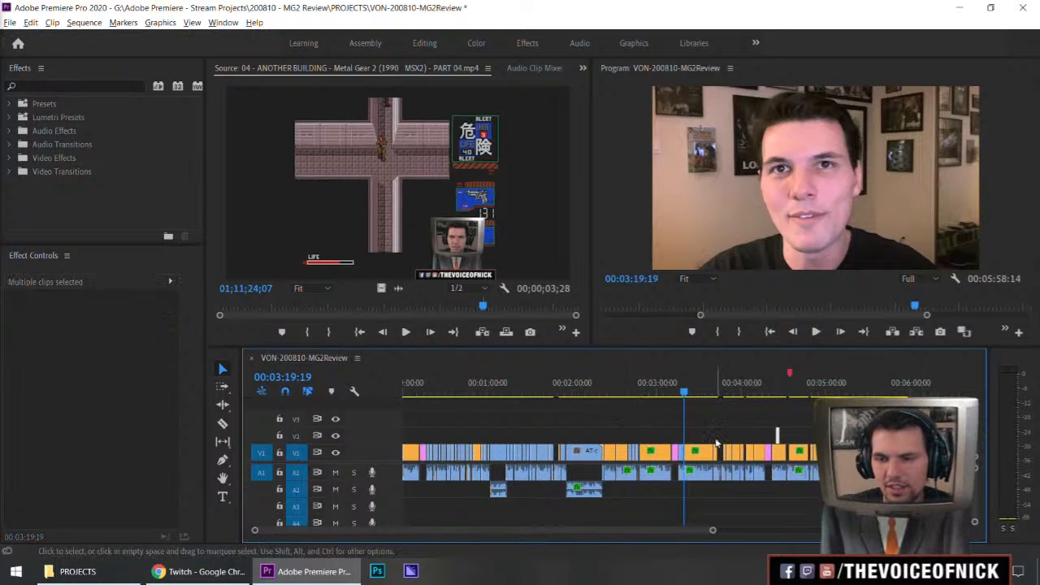
pyautogui.click(769, 421)
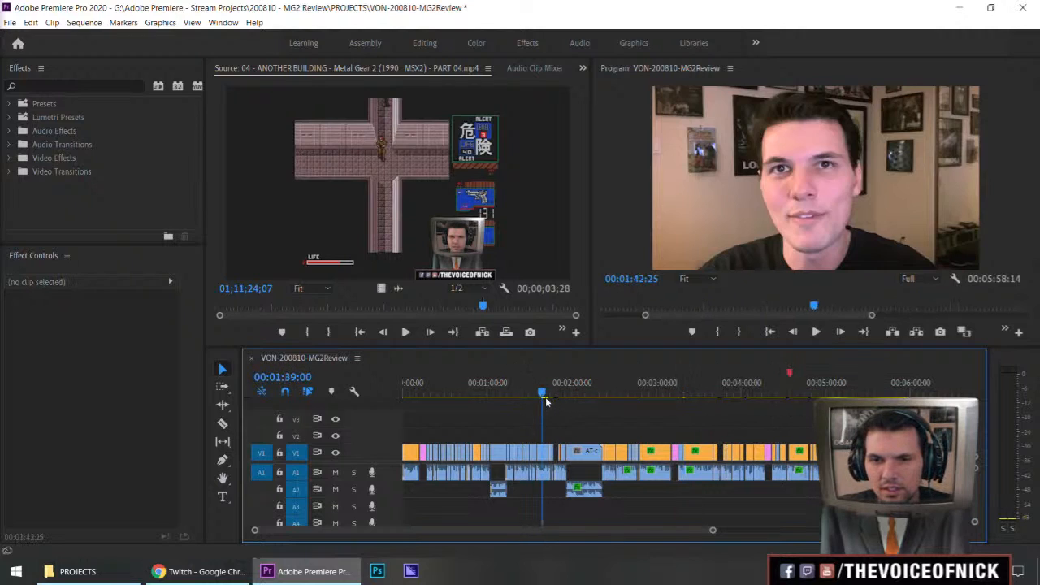
# - Play the narration from about 00:01:39 through the FREEING PRISONERS clip and into the V1 gap behind it
pyautogui.moveTo(622, 416); pyautogui.dragTo(617, 417)
pyautogui.press('=')
pyautogui.press('=')
pyautogui.press('=')
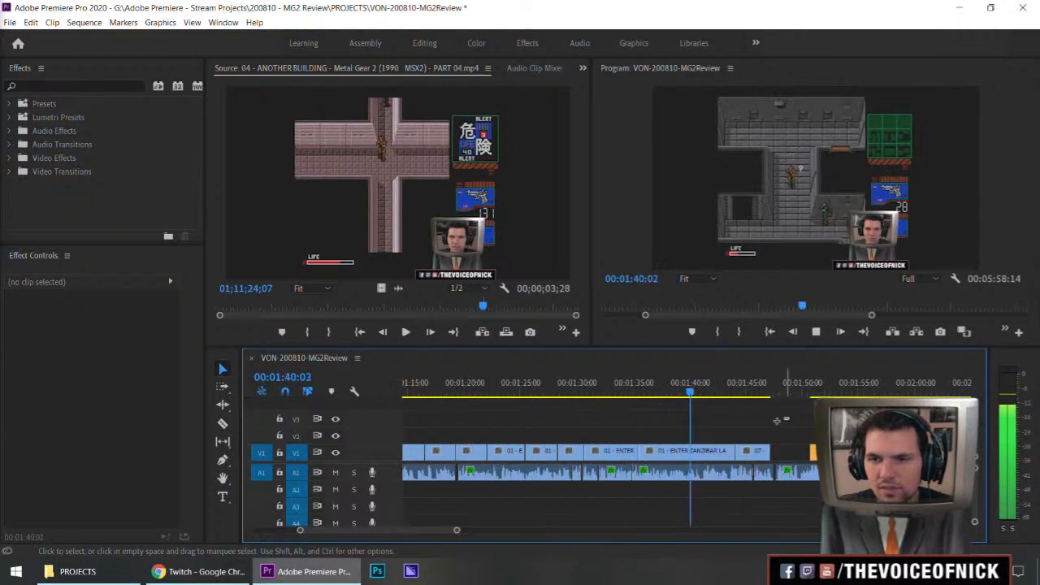
pyautogui.click(767, 393)
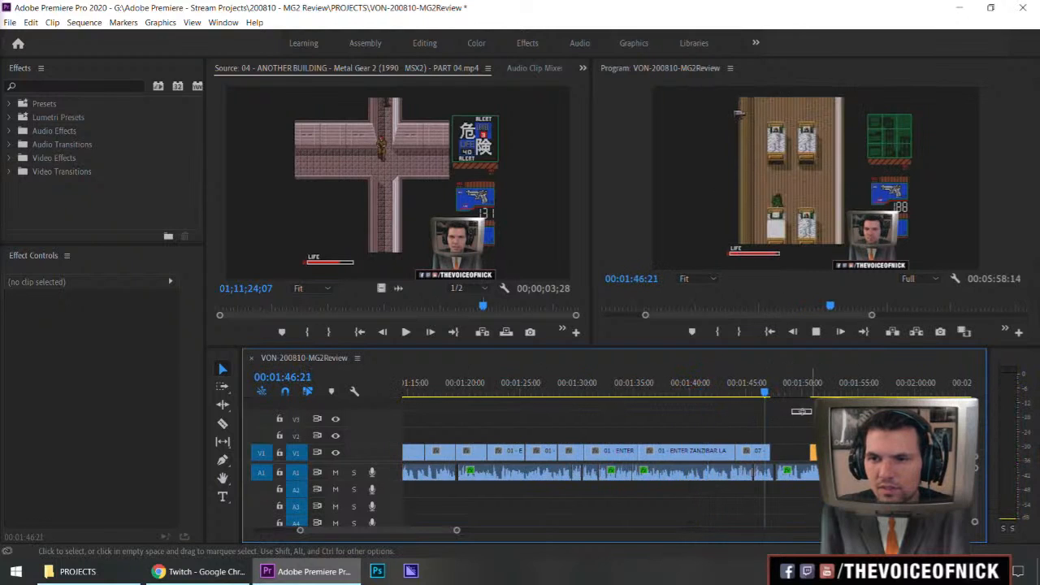
pyautogui.press('=')
pyautogui.press('space')
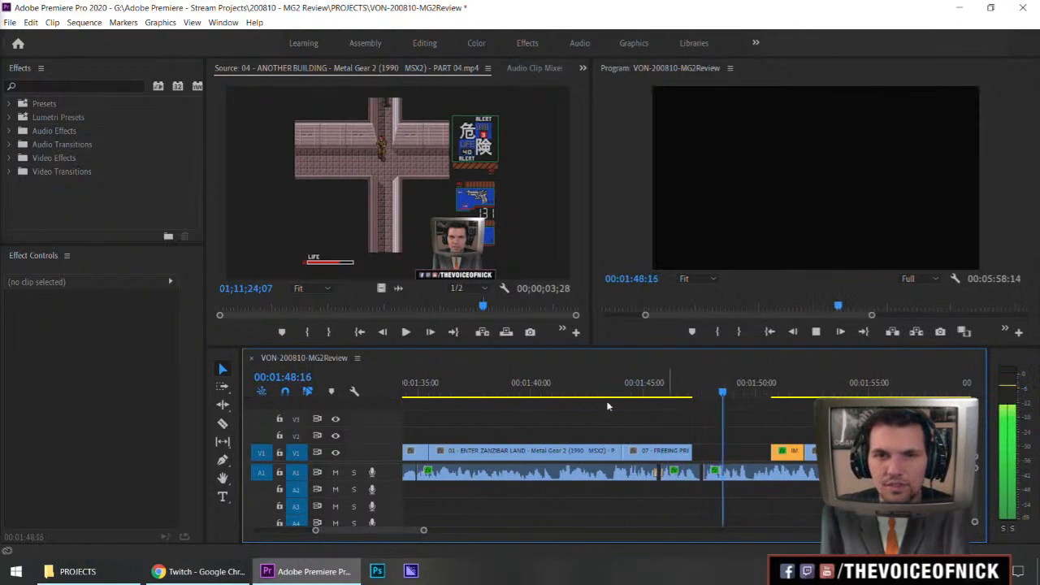
# - Scan the ANOTHER BUILDING PART 04 source around 00;24;03;01 for the scene where a guard hears a noise
pyautogui.click(520, 308)
pyautogui.moveTo(527, 309); pyautogui.dragTo(283, 311)
pyautogui.moveTo(284, 308); pyautogui.dragTo(300, 310)
pyautogui.press('space')
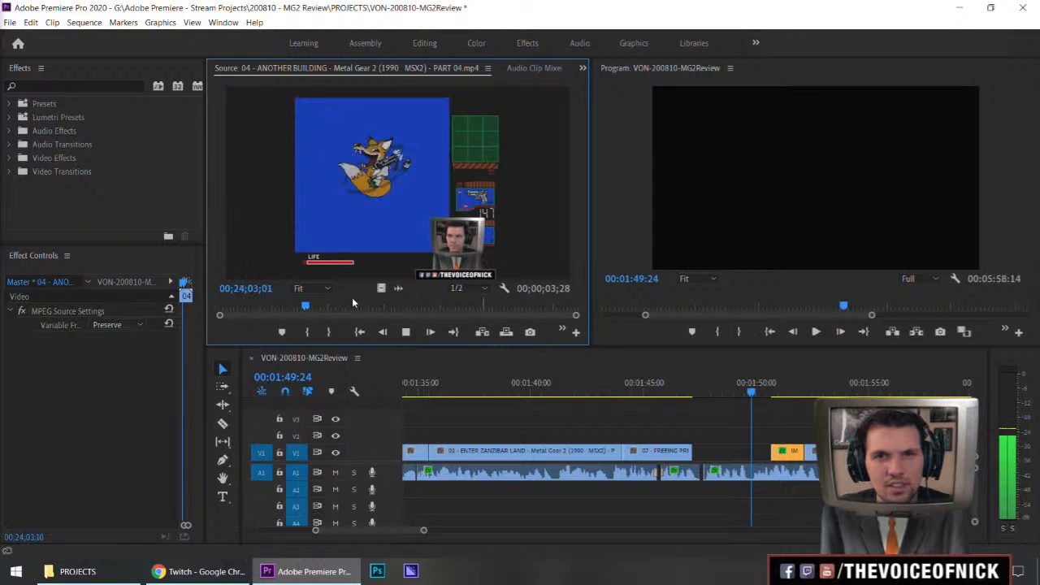
pyautogui.press('k')
pyautogui.press('j')
pyautogui.press('j')
pyautogui.press('l')
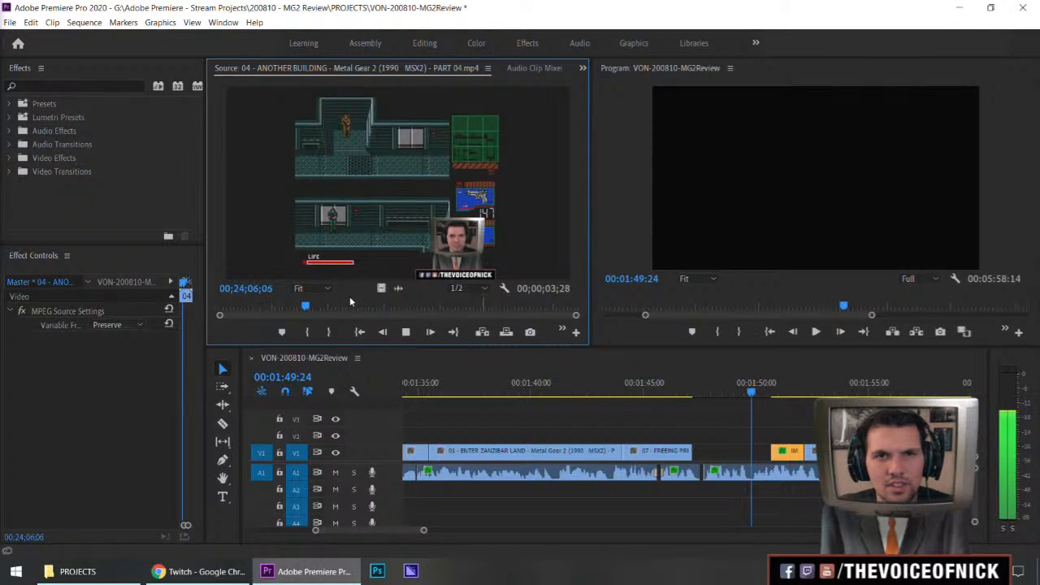
# - Mark a 00;00;01;27 excerpt of the "What's that noise?!" scene and place it on V2 directly after the FREEING PRISONERS clip
pyautogui.press('i')
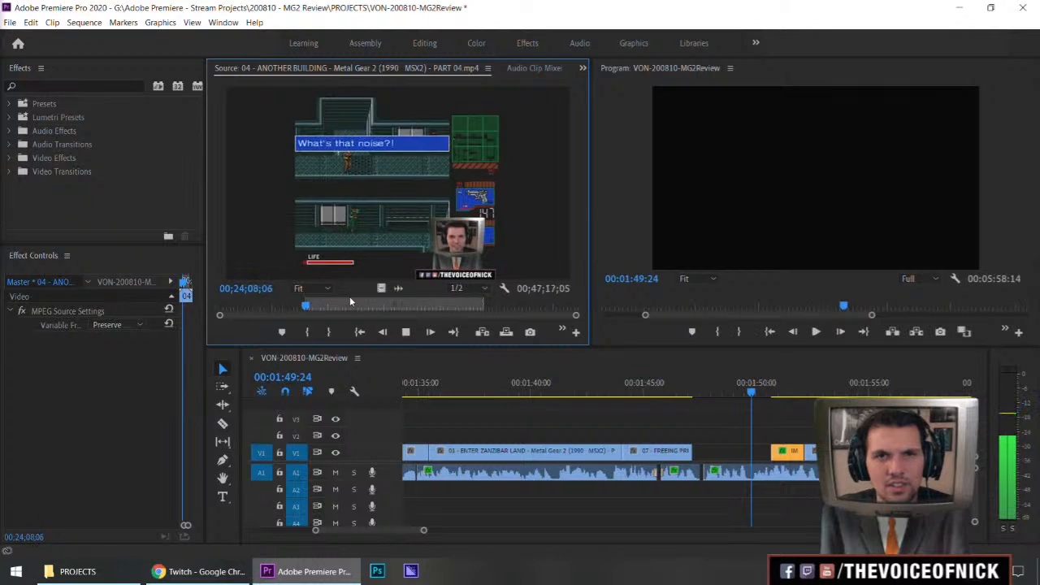
pyautogui.press('k')
pyautogui.press('o')
pyautogui.moveTo(390, 287); pyautogui.dragTo(695, 434)
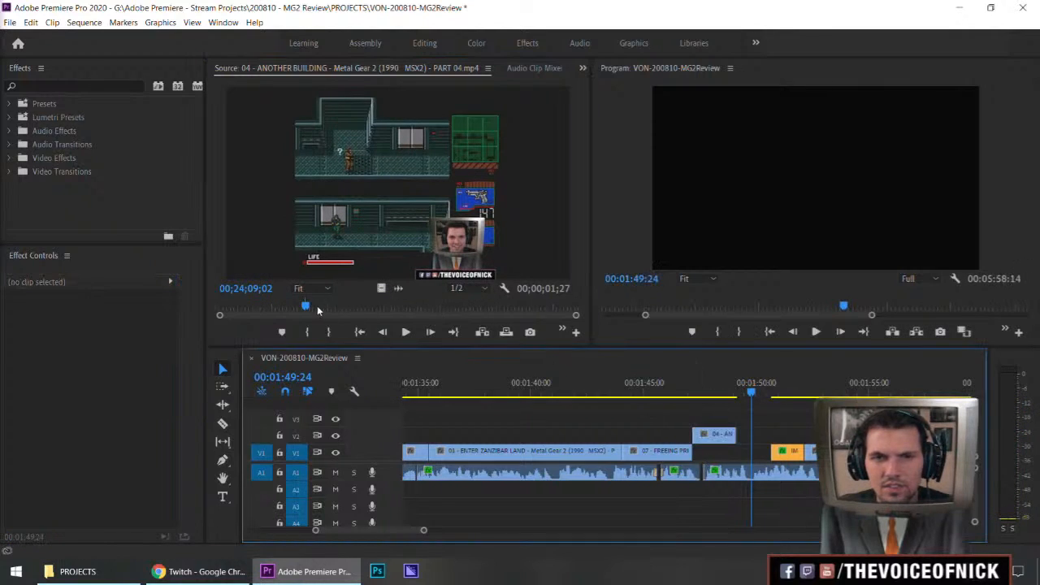
# - Enlarge the source view and scan the PART 04 footage from 00;31;32;18 to 00;33;43;14 for an alert scene, returning to about 00;33;14;27
pyautogui.press('`')
pyautogui.moveTo(270, 501); pyautogui.dragTo(345, 509)
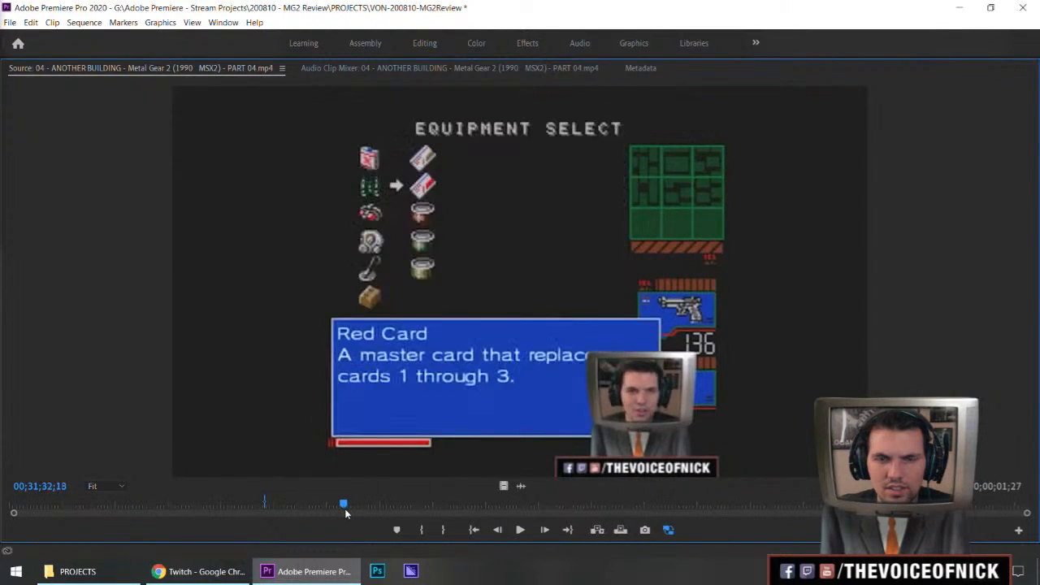
pyautogui.press('space')
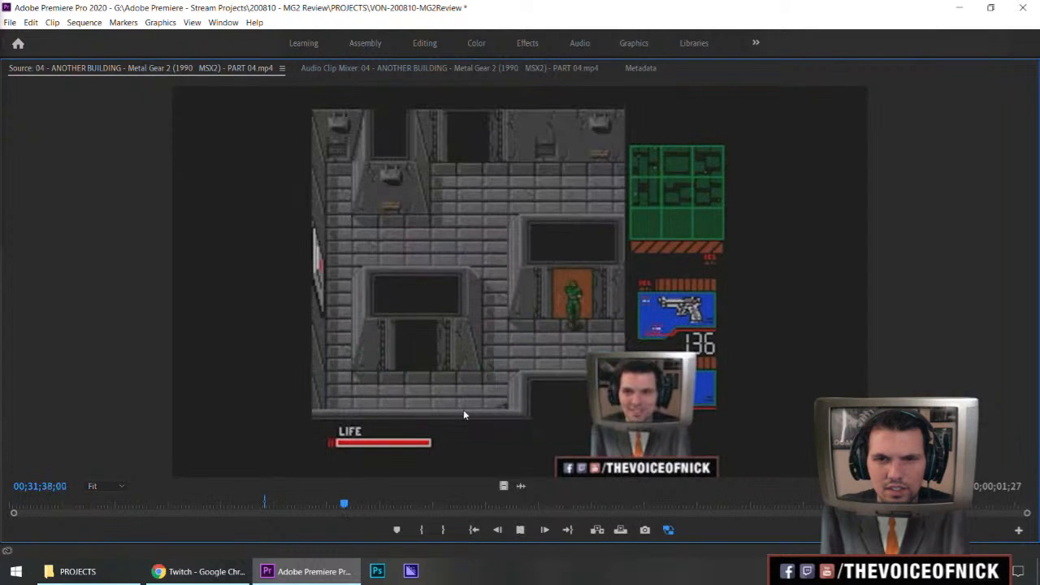
pyautogui.press('space')
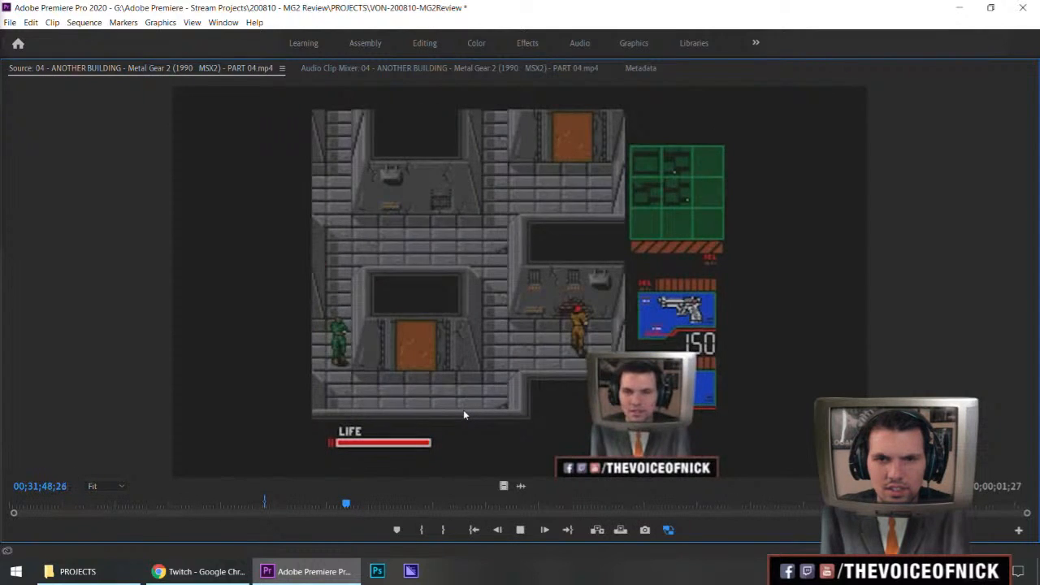
pyautogui.press('l')
pyautogui.press('l')
pyautogui.press('l')
pyautogui.press('l')
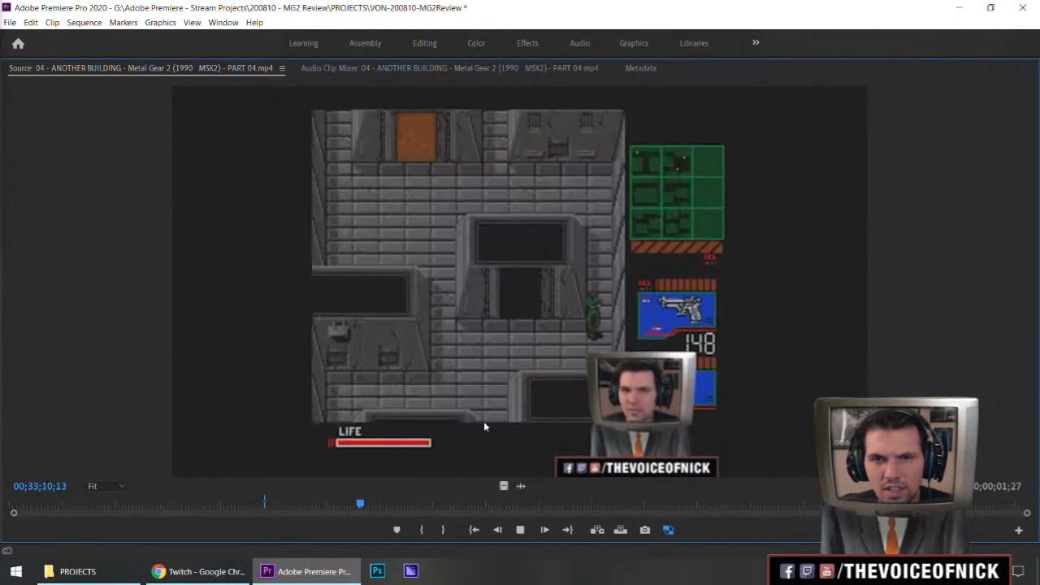
pyautogui.click(364, 505)
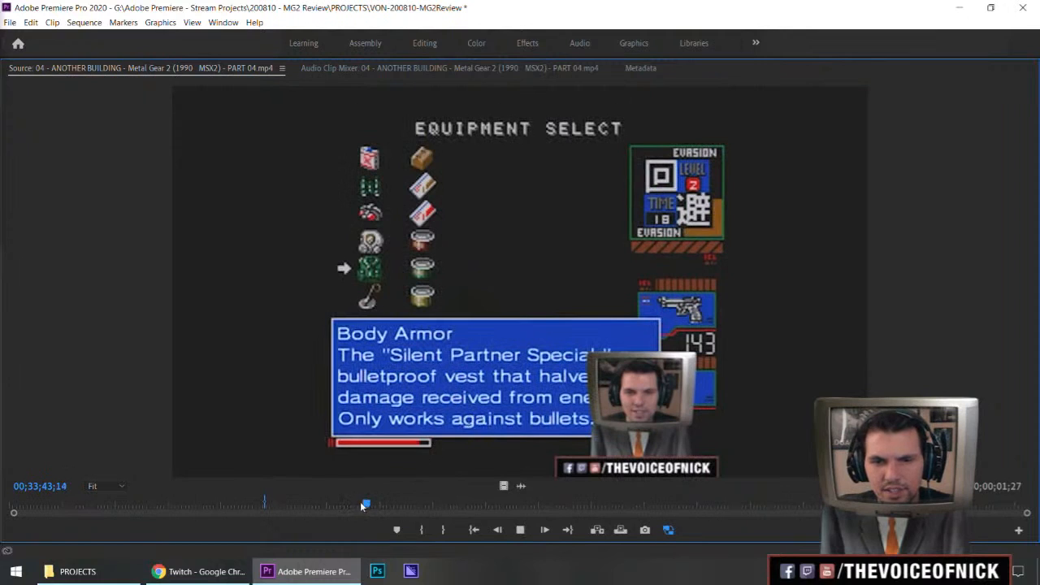
pyautogui.moveTo(364, 505); pyautogui.dragTo(359, 505)
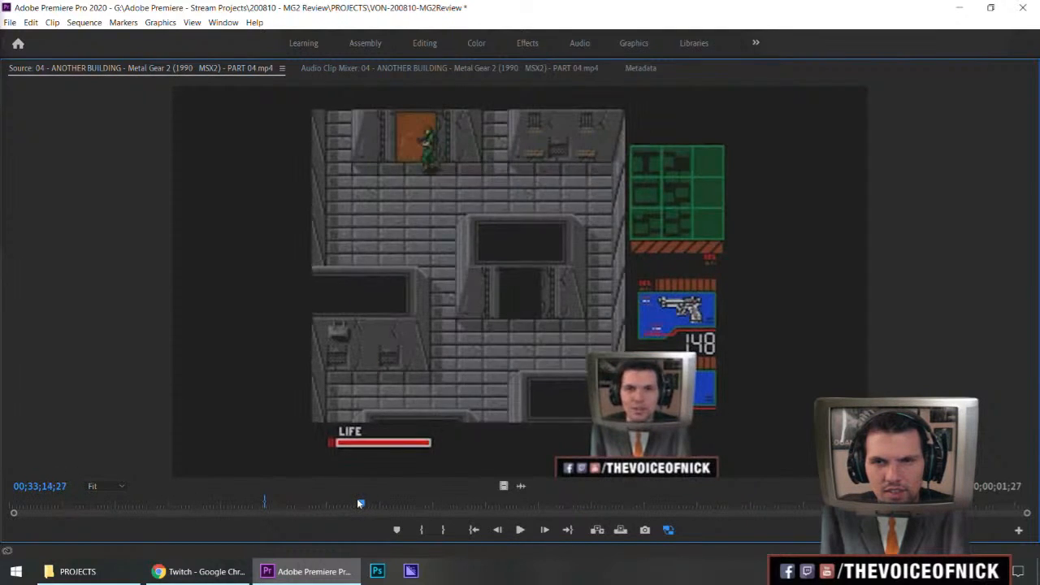
# - Mark a 00;00;03;00 alert excerpt ending near 00;33;26;19 and place it on V3 above the start of the noise scene
pyautogui.press('i')
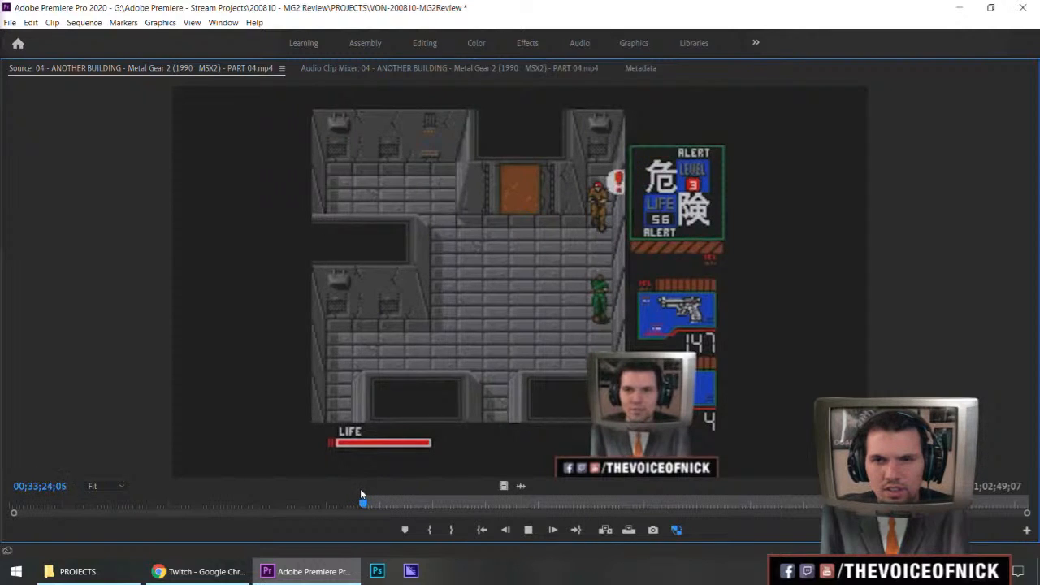
pyautogui.press('i')
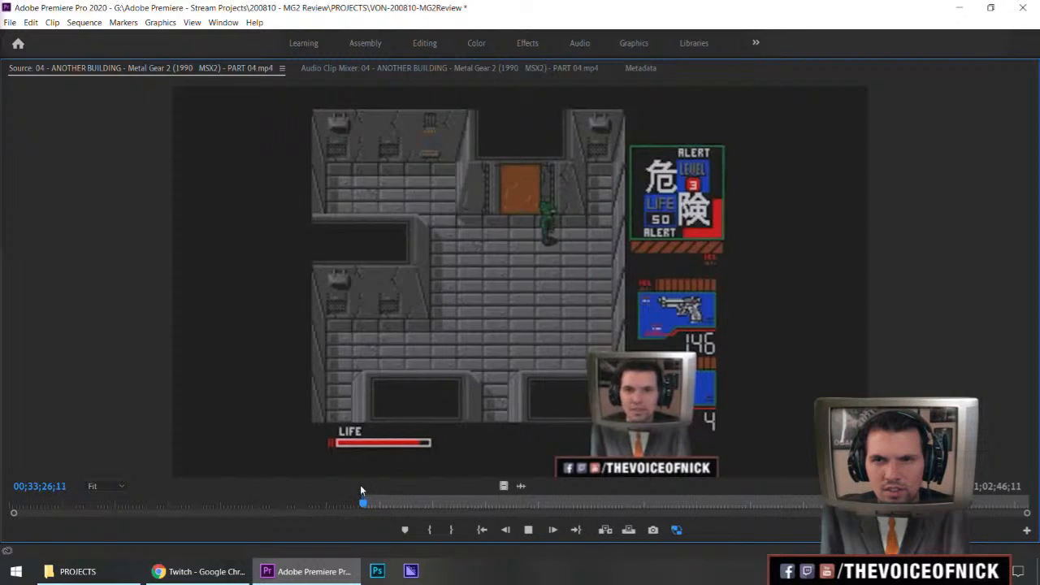
pyautogui.press('o')
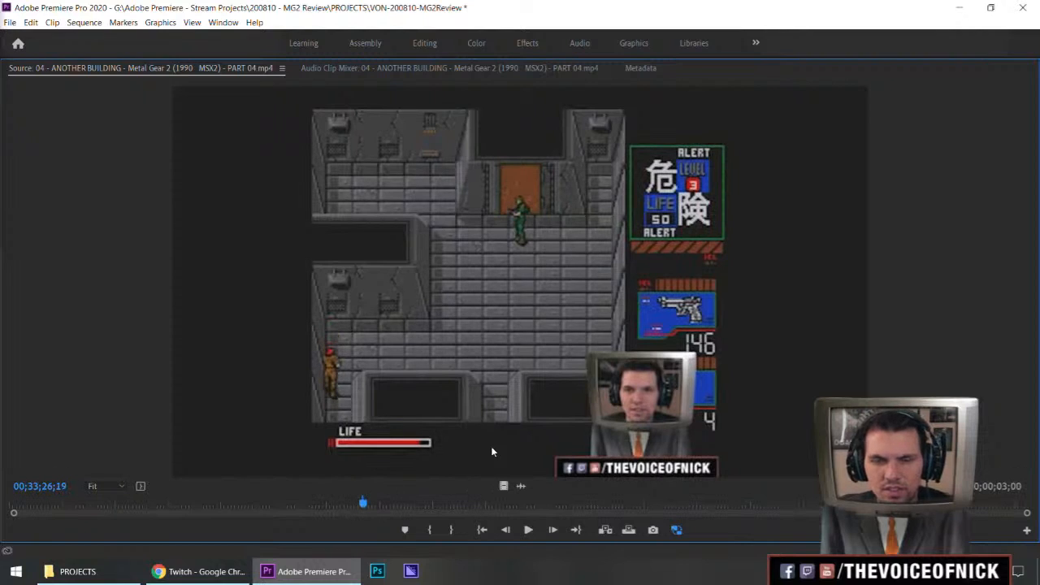
pyautogui.press('`')
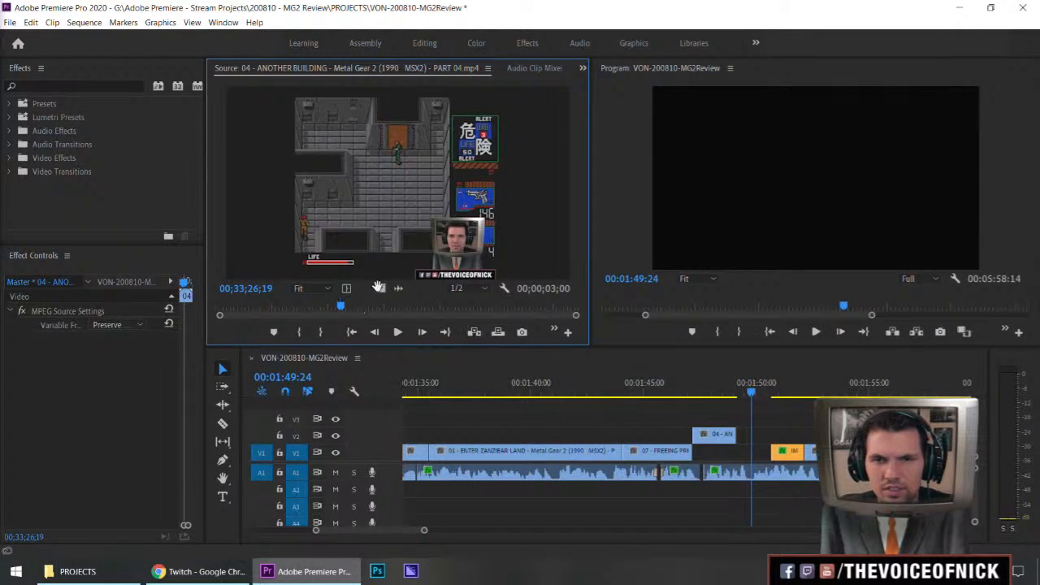
pyautogui.moveTo(790, 439); pyautogui.dragTo(706, 415)
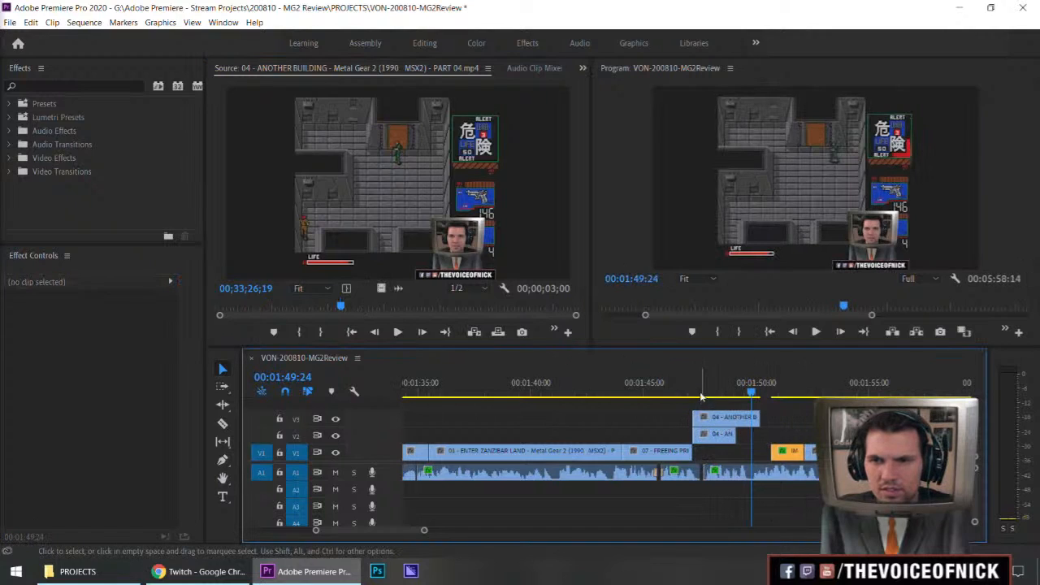
# - Play the narration under the stacked V2 and V3 excerpts around 00:01:49 to judge where the alert scene should start
pyautogui.press('-')
pyautogui.press('space')
pyautogui.press('=')
pyautogui.press('=')
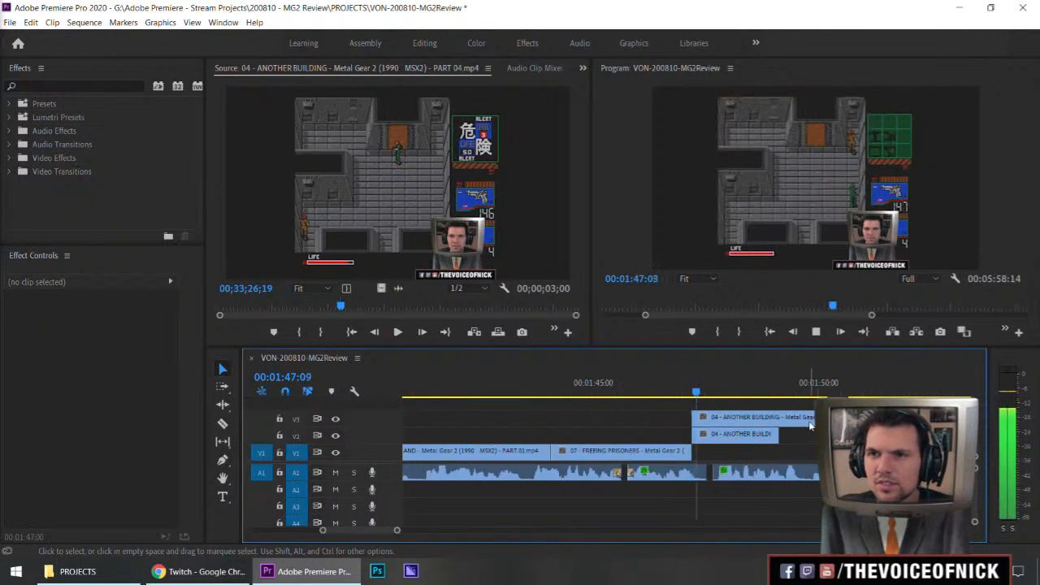
pyautogui.press('=')
pyautogui.press('=')
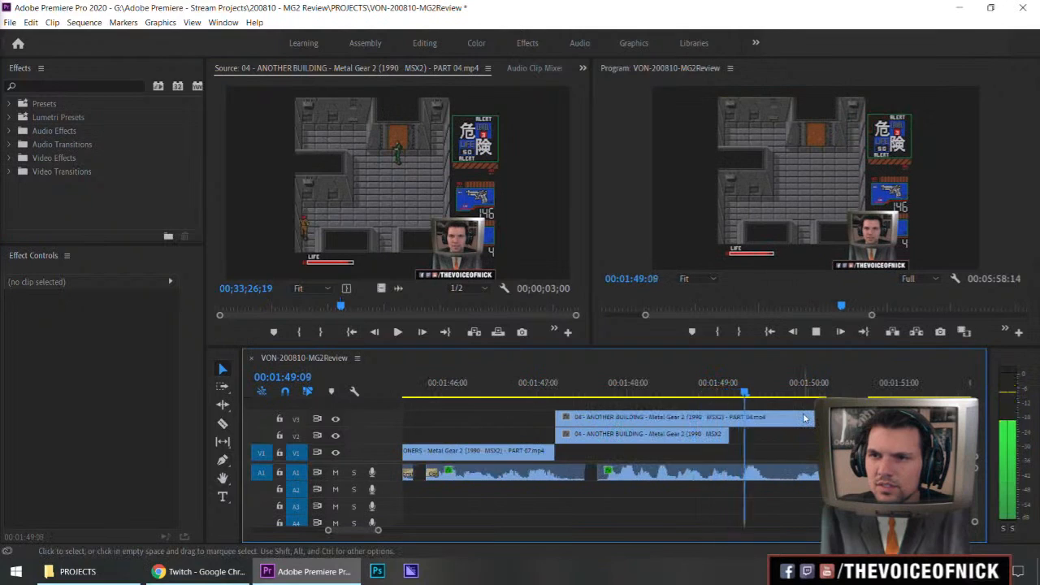
pyautogui.press('space')
pyautogui.press('-')
pyautogui.press('-')
pyautogui.moveTo(730, 402); pyautogui.dragTo(705, 399)
pyautogui.press('space')
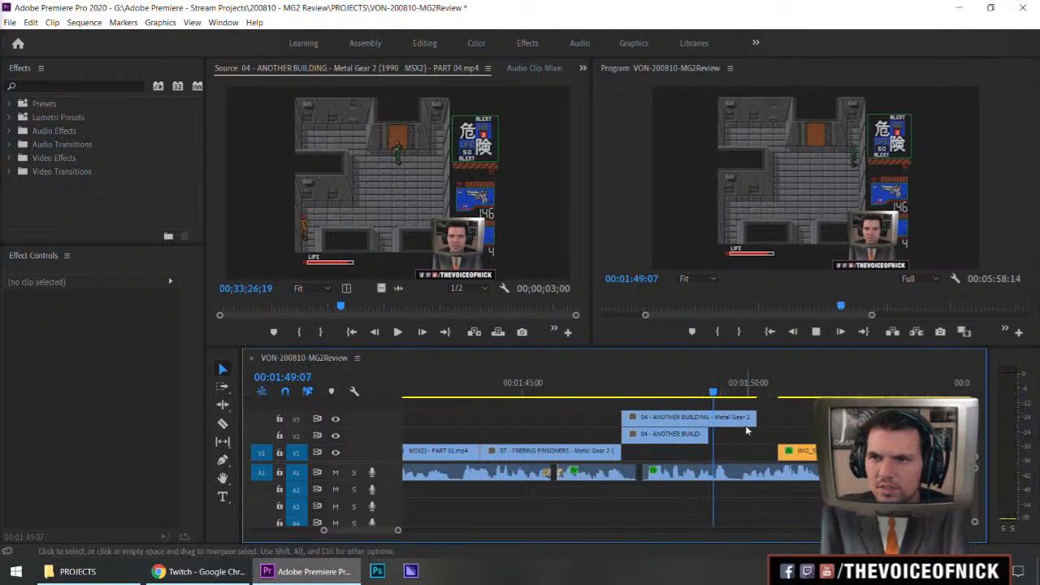
# - Shift the V3 alert excerpt to start where the V2 noise scene ends, and replay the section from before the noise scene
pyautogui.moveTo(761, 418)
pyautogui.mouseDown()
pyautogui.moveTo(717, 419)
pyautogui.moveTo(772, 420)
pyautogui.mouseUp()
pyautogui.click(601, 397)
pyautogui.click(557, 412)
pyautogui.press('-')
pyautogui.press('-')
pyautogui.press('=')
pyautogui.press('=')
pyautogui.press('space')
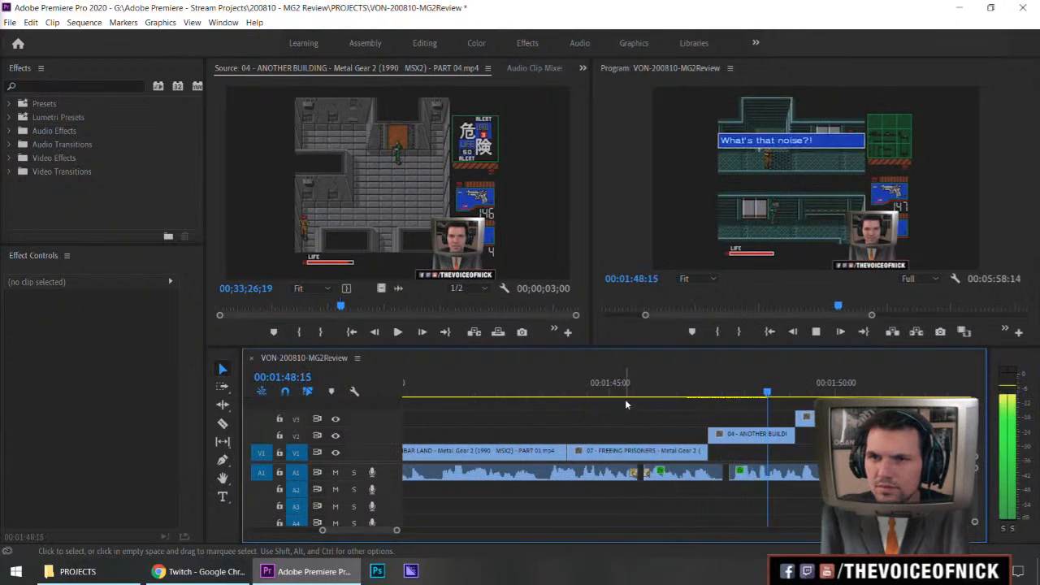
# - Move the alert excerpt earlier to start around 00:01:48:20 and lower it onto V2, overwriting the tail of the noise scene
pyautogui.press('space')
pyautogui.moveTo(808, 425); pyautogui.dragTo(770, 440)
pyautogui.click(919, 423)
pyautogui.press('space')
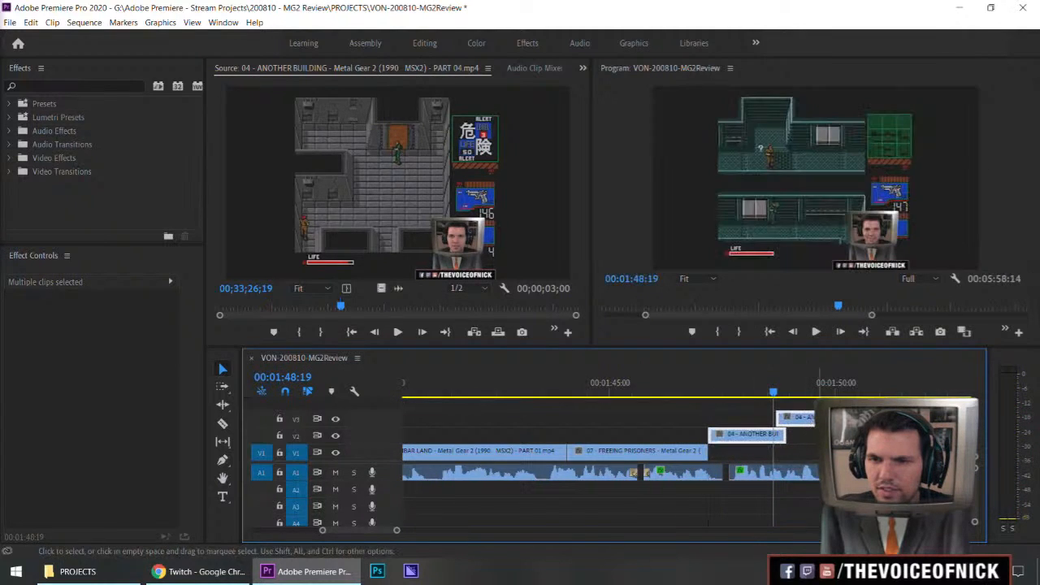
pyautogui.moveTo(869, 417); pyautogui.dragTo(847, 417)
pyautogui.hotkey('ctrl', 'z')
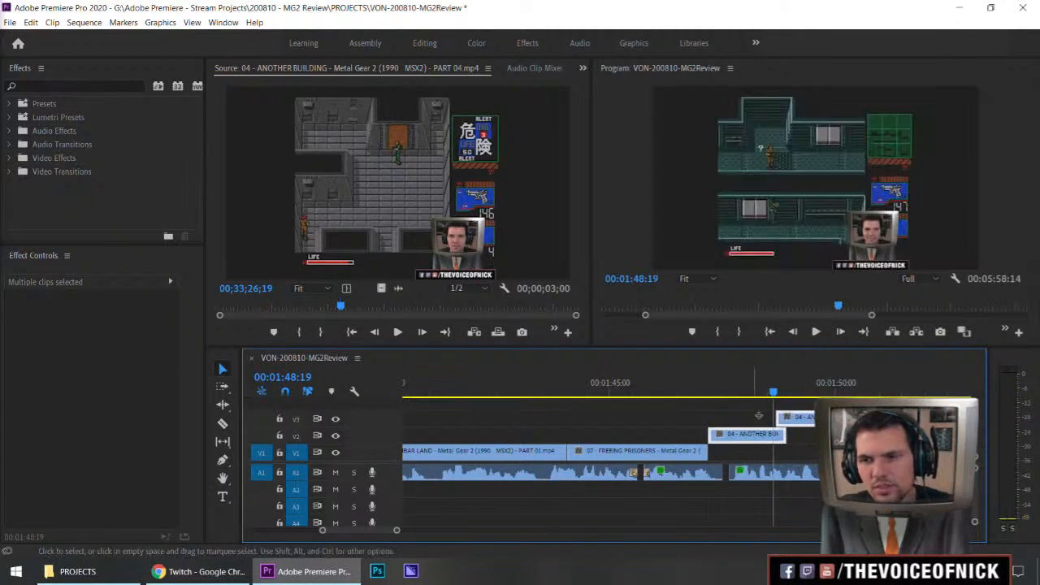
pyautogui.click(823, 417)
pyautogui.hotkey('alt', 'Down')
pyautogui.moveTo(823, 417); pyautogui.dragTo(737, 446)
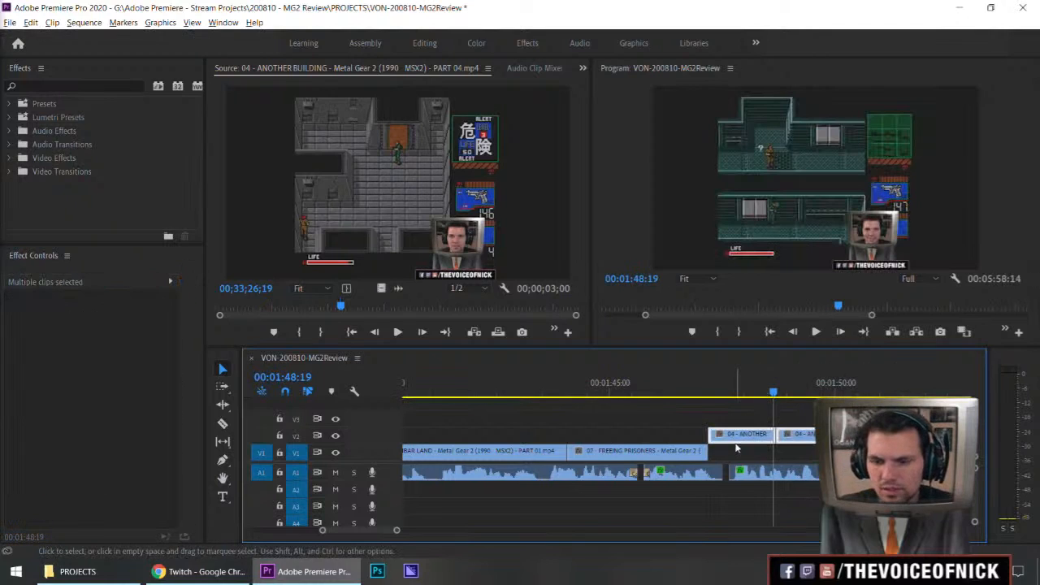
pyautogui.hotkey('alt', 'Down')
pyautogui.hotkey('ctrl', 'z')
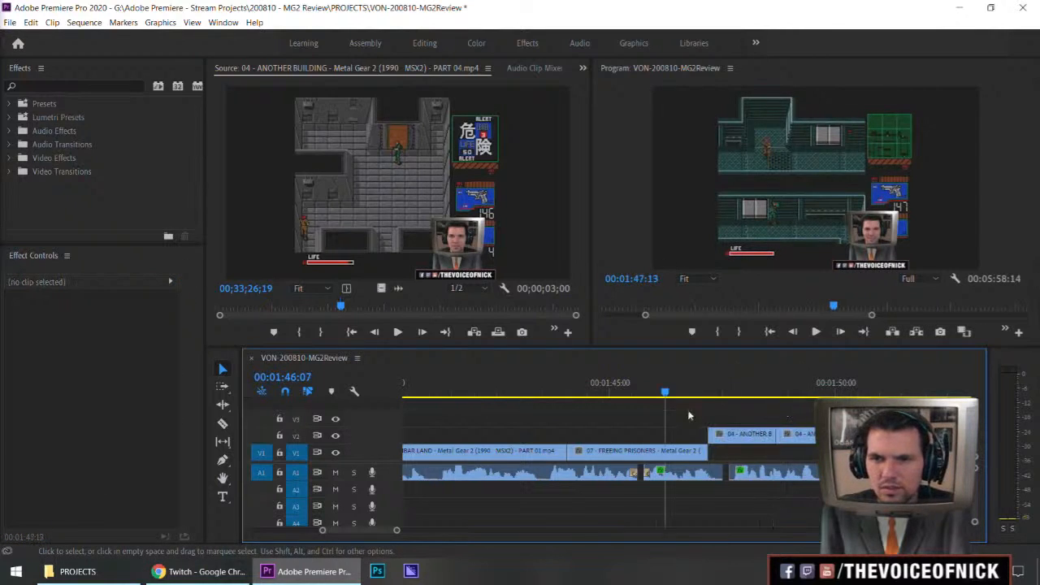
# - Trim the end of the V2 alert excerpt to where the IMG_3329 clip starts on V1, and replay the transition
pyautogui.press('space')
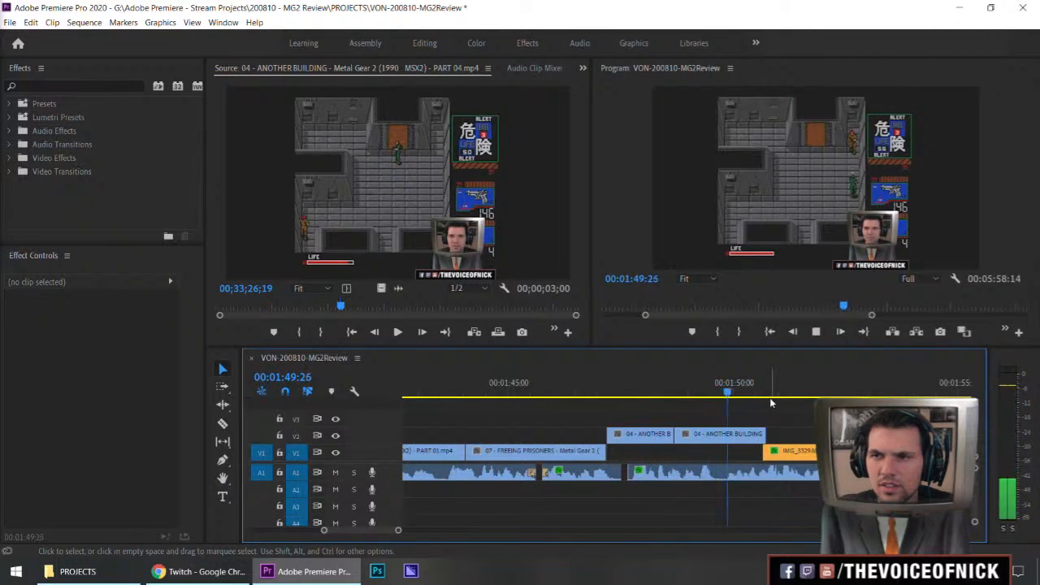
pyautogui.press('space')
pyautogui.moveTo(751, 377); pyautogui.dragTo(707, 381)
pyautogui.press('space')
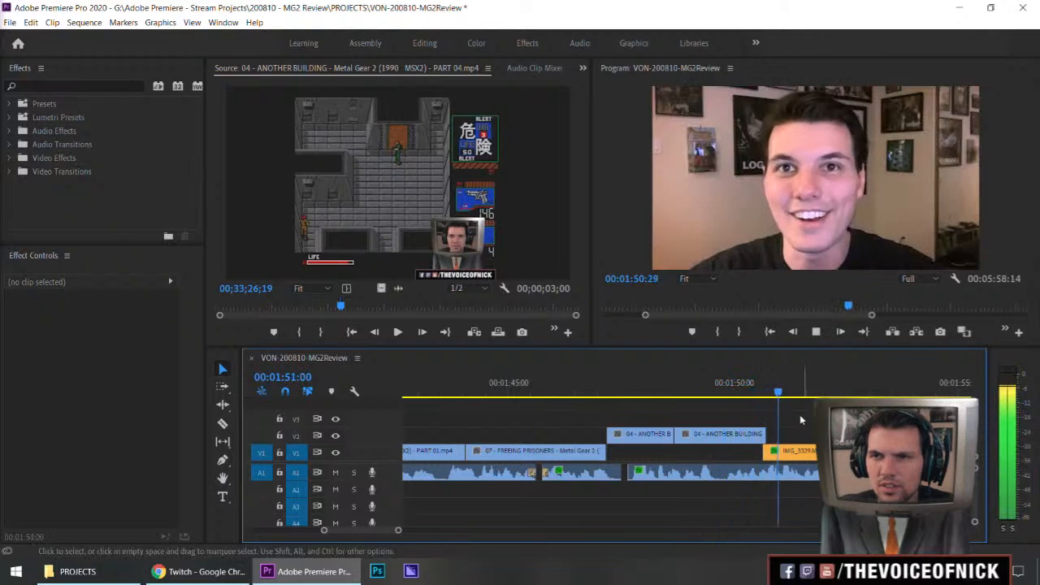
pyautogui.moveTo(765, 433); pyautogui.dragTo(760, 430)
pyautogui.click(760, 391)
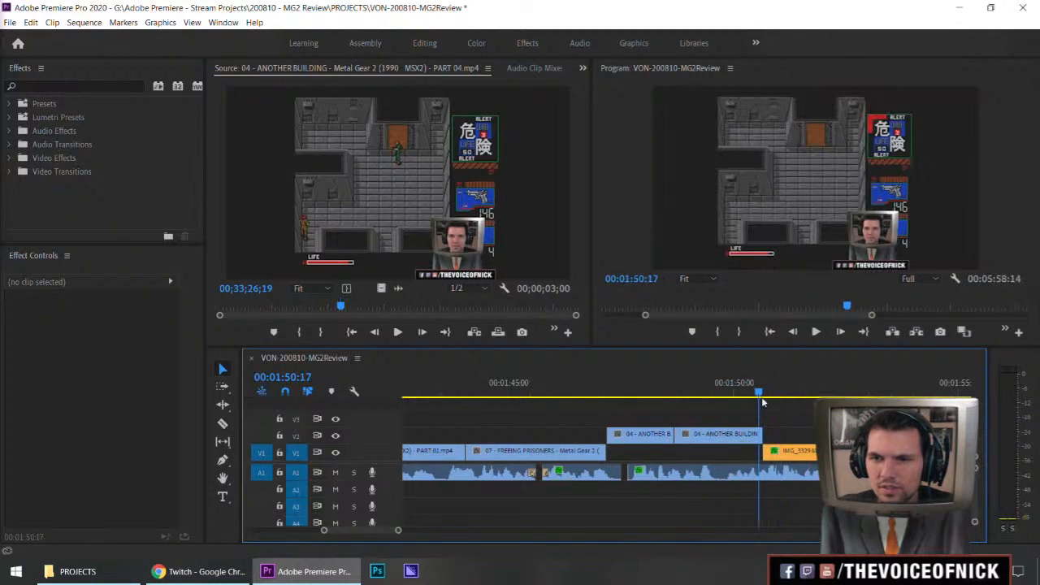
pyautogui.press('space')
pyautogui.press('space')
pyautogui.click(725, 393)
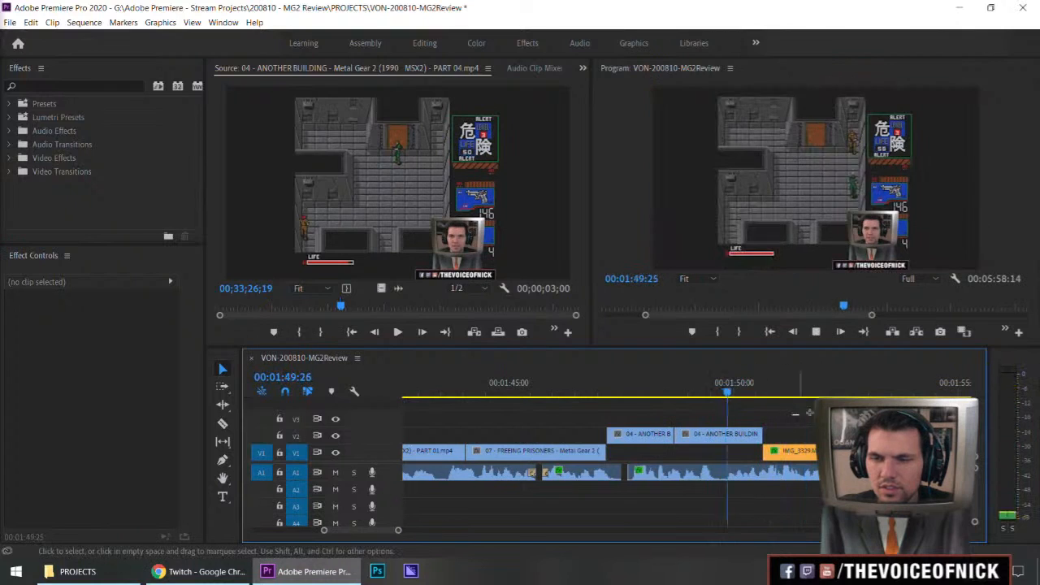
# - Slip the footage inside the V2 noise scene without moving the clip, and replay from about 00:01:46:19 against the narration
pyautogui.click(652, 394)
pyautogui.press('space')
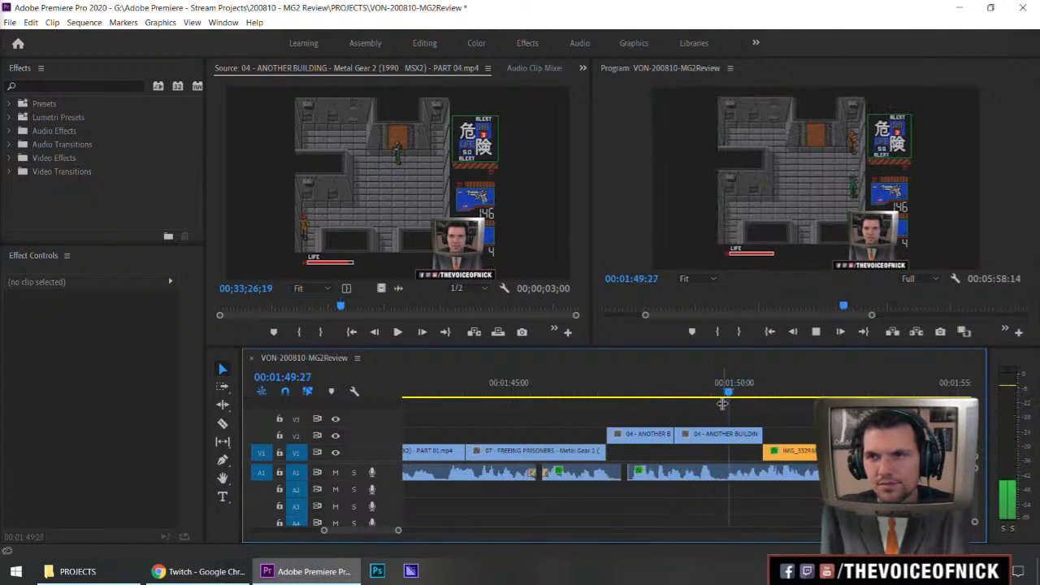
pyautogui.moveTo(672, 393); pyautogui.dragTo(602, 404)
pyautogui.press('space')
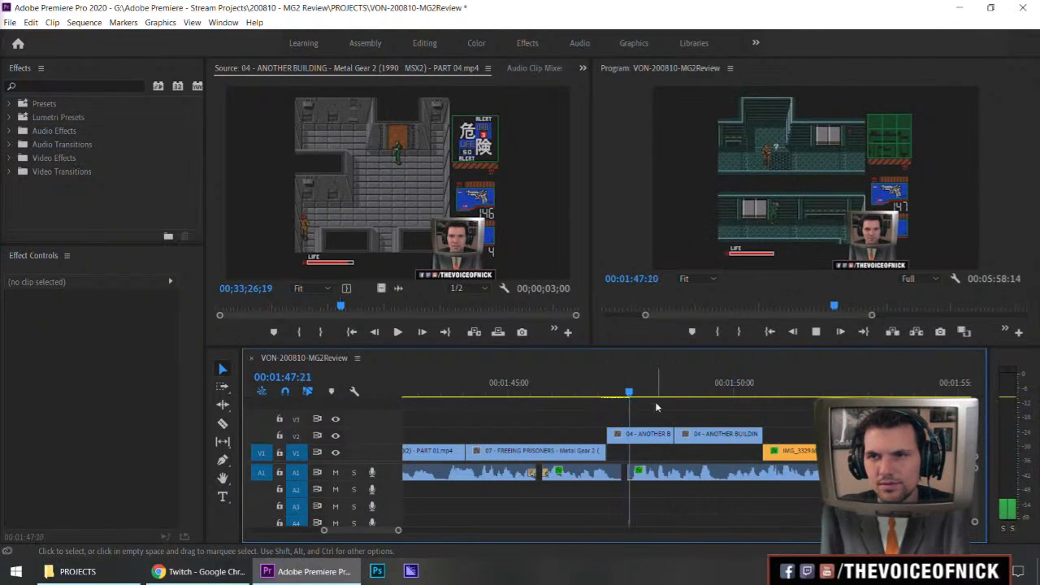
pyautogui.press('space')
pyautogui.press('y')
pyautogui.moveTo(633, 435); pyautogui.dragTo(631, 436)
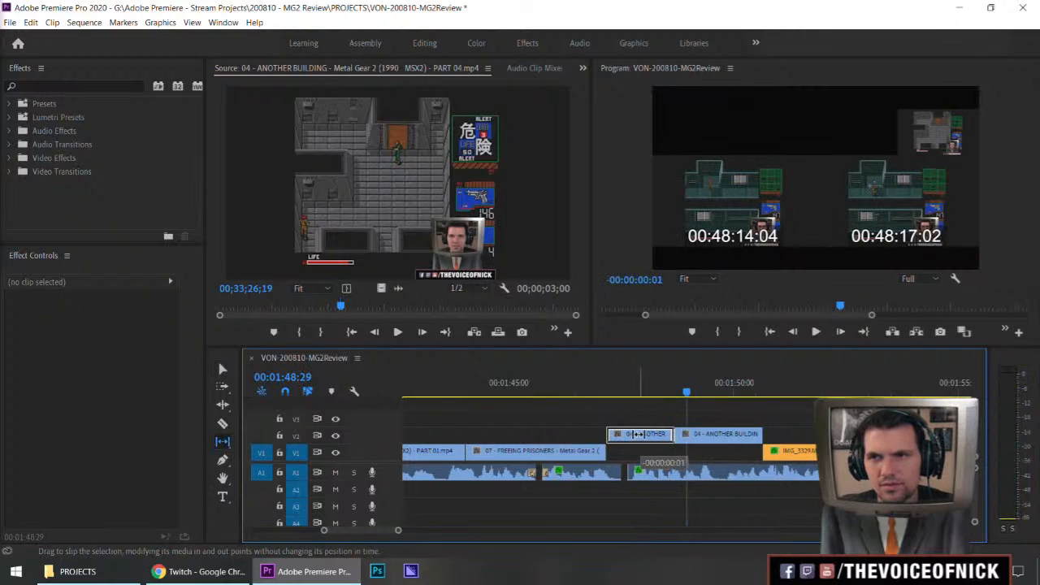
pyautogui.moveTo(645, 434); pyautogui.dragTo(644, 434)
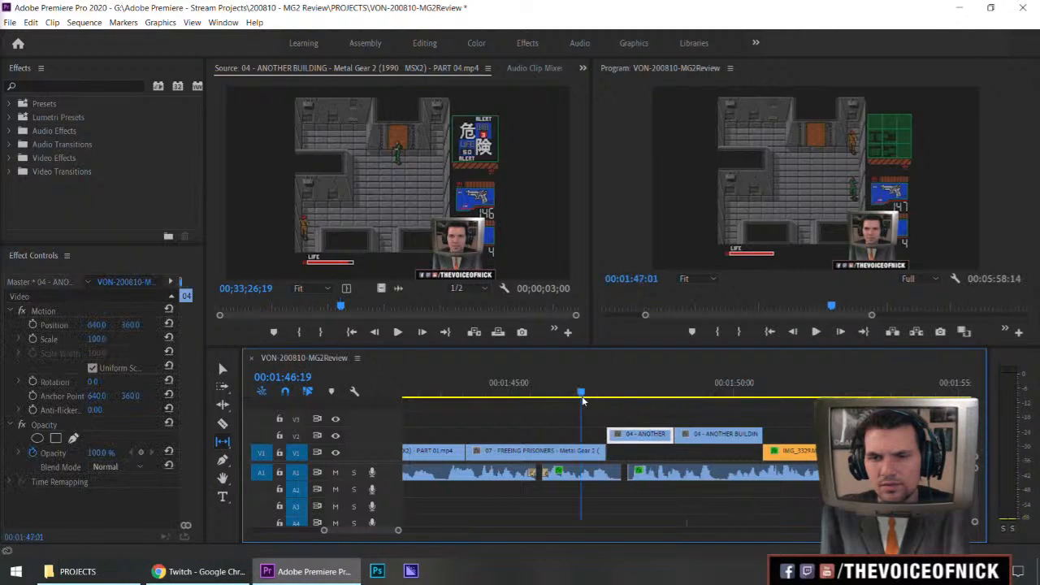
pyautogui.press('v')
pyautogui.click(582, 402)
pyautogui.press('space')
pyautogui.click(647, 414)
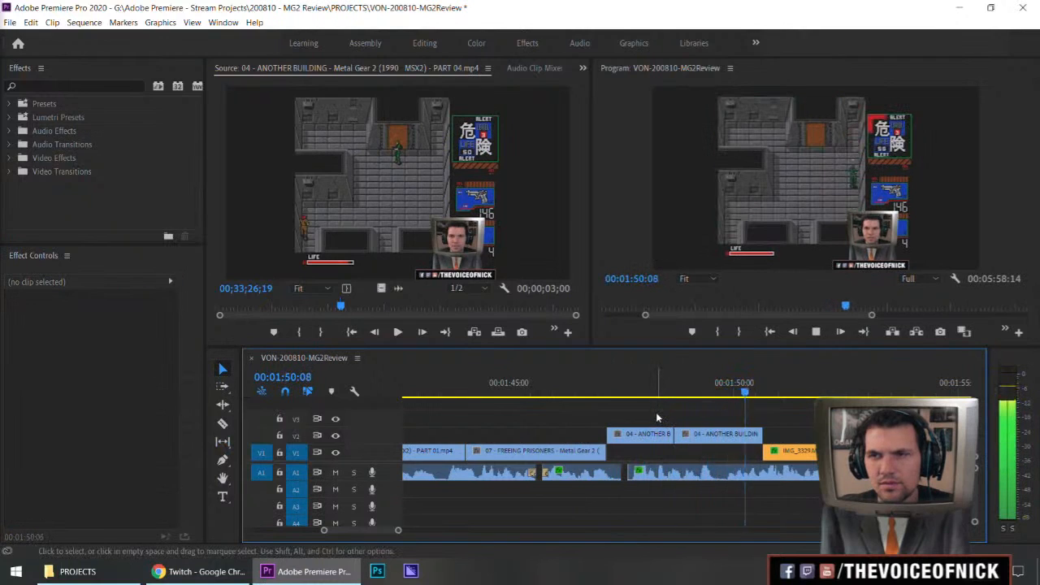
pyautogui.press('space')
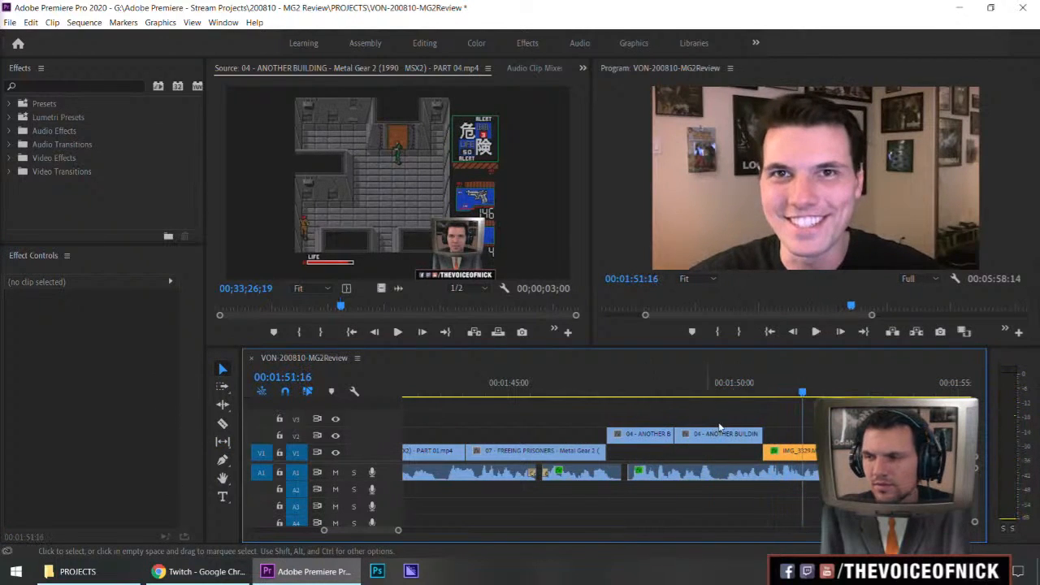
# - Slip the V2 excerpt footage once more and replay from just before the noise scene
pyautogui.press('space')
pyautogui.moveTo(644, 389); pyautogui.dragTo(695, 413)
pyautogui.press('y')
pyautogui.click(597, 390)
pyautogui.press('v')
pyautogui.press('space')
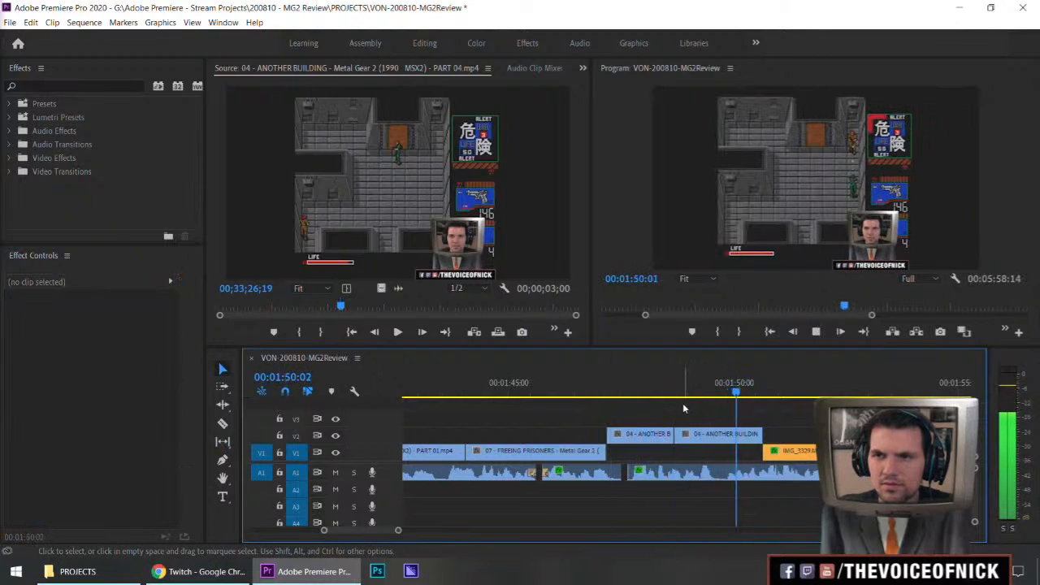
pyautogui.press('space')
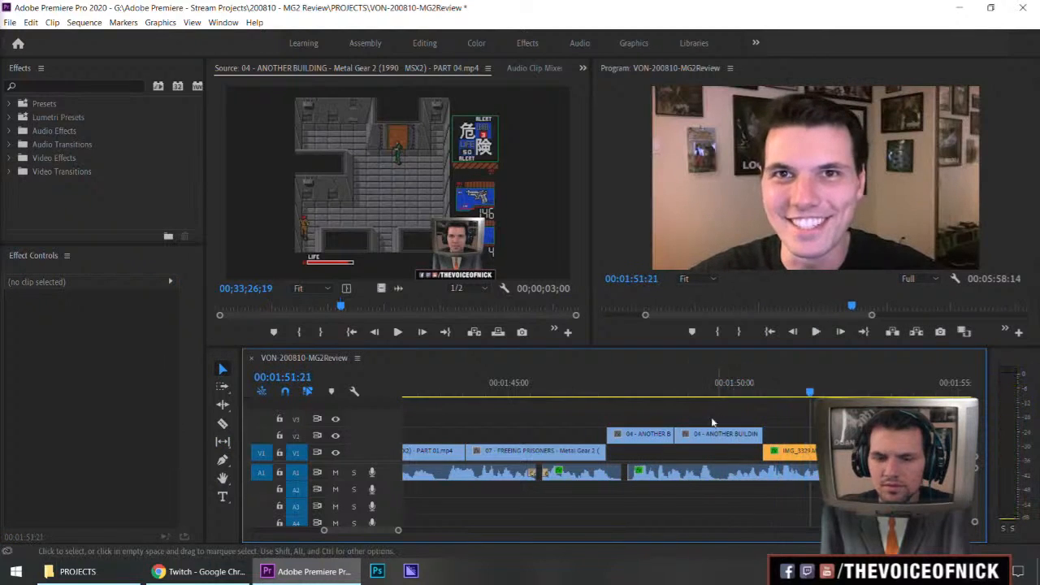
# - Slip the alert excerpt's footage and lower both V2 excerpts onto V1 between the prisoner-freeing clip and IMG_3329
pyautogui.moveTo(714, 433); pyautogui.dragTo(753, 412)
pyautogui.click(667, 391)
pyautogui.press('v')
pyautogui.press('space')
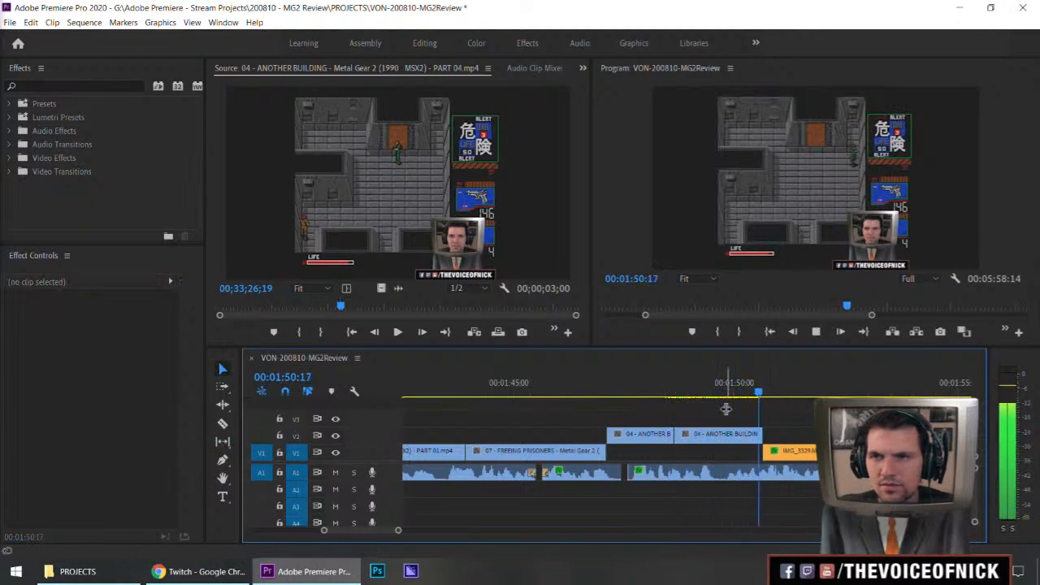
pyautogui.moveTo(787, 417); pyautogui.dragTo(621, 435)
pyautogui.hotkey('alt', 'Down')
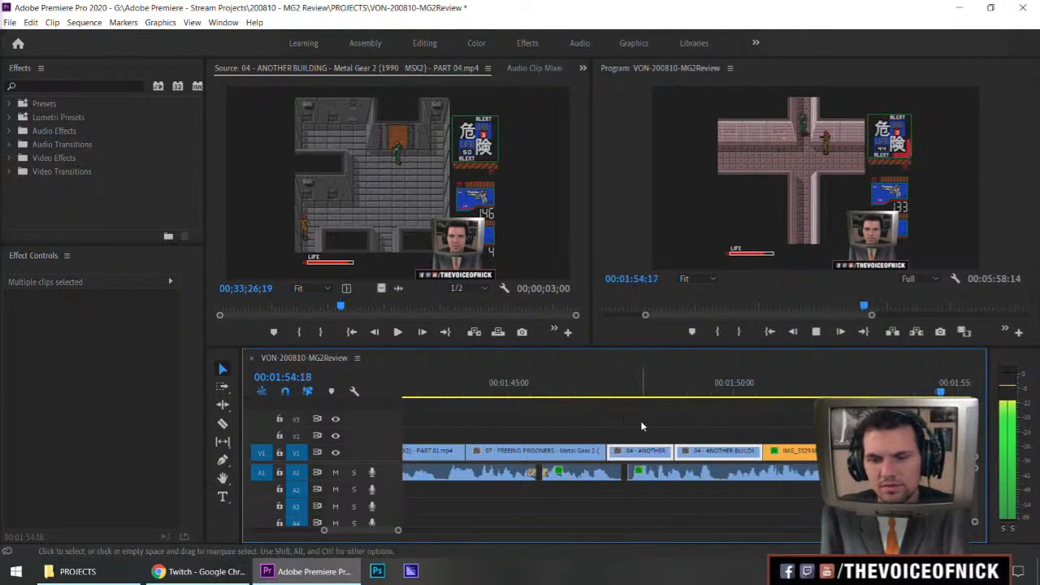
# - Play on through the AT-cm_776858100 gameplay clip up to the Game Over screen to judge how much lead-in it needs
pyautogui.press('-')
pyautogui.press('-')
pyautogui.press('-')
pyautogui.press('=')
pyautogui.press('-')
pyautogui.press('-')
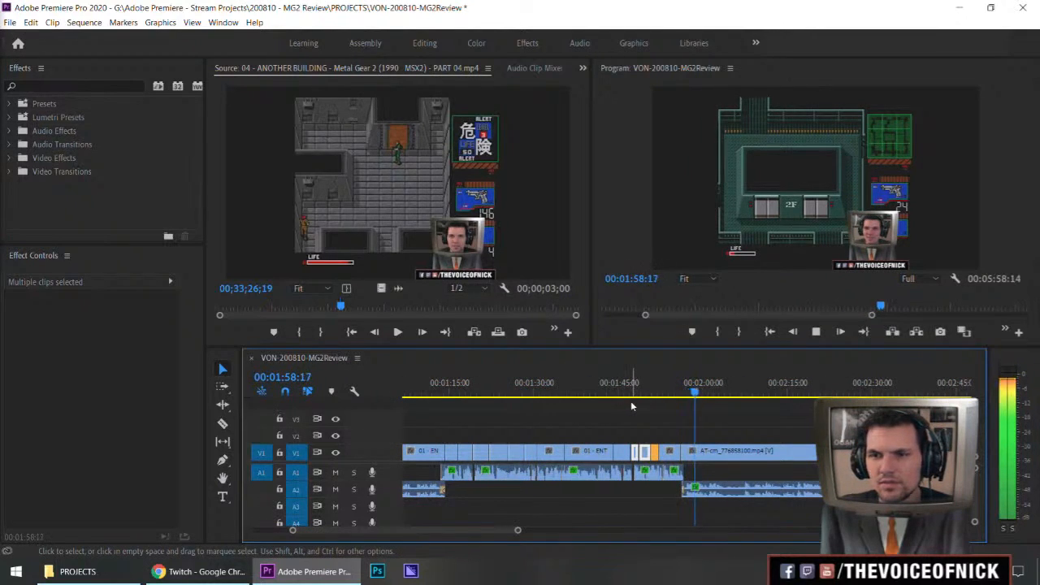
pyautogui.press('-')
pyautogui.press('=')
pyautogui.moveTo(757, 420); pyautogui.dragTo(700, 429)
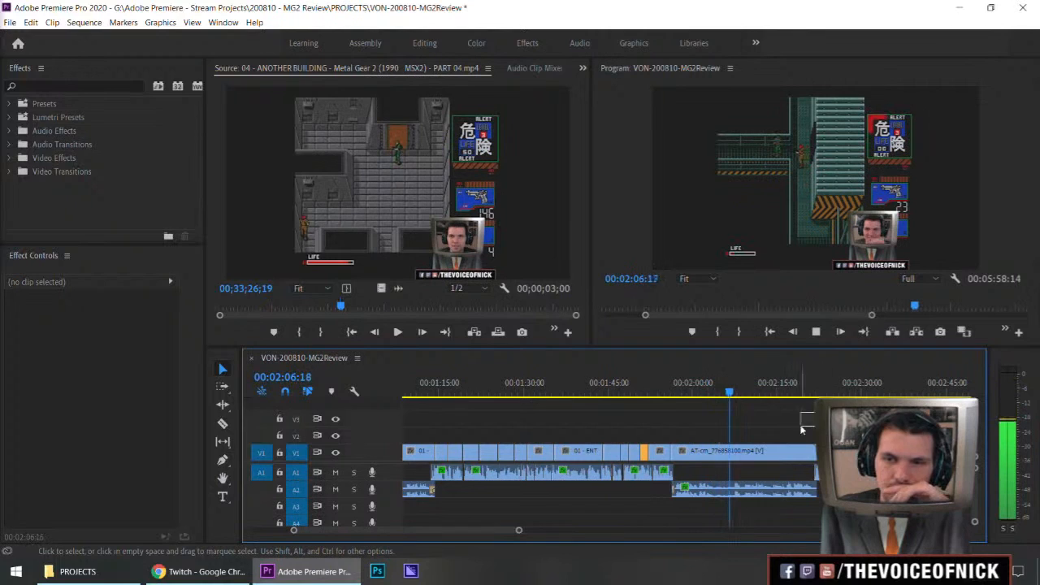
pyautogui.press('-')
pyautogui.press('=')
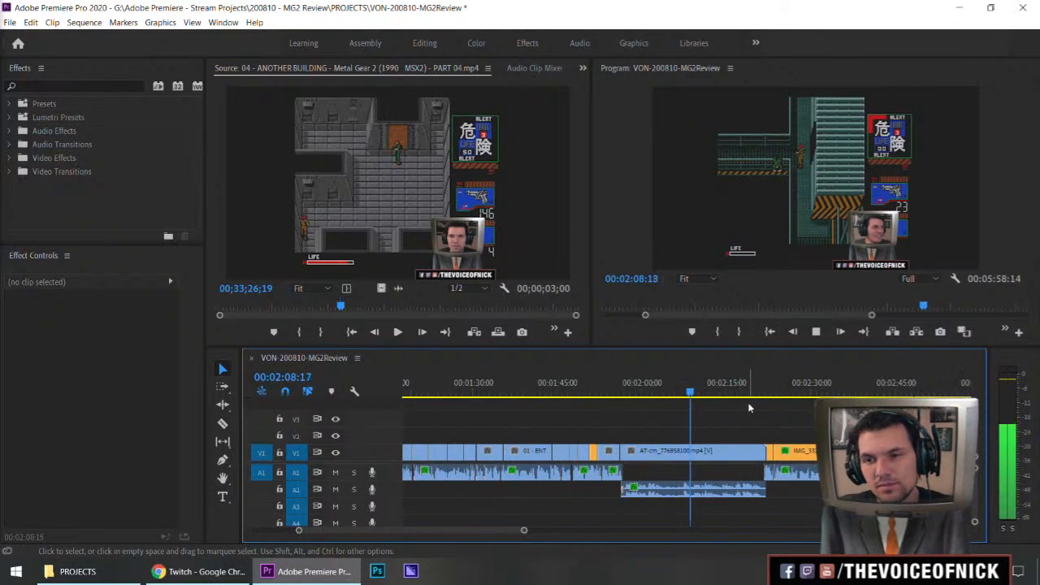
pyautogui.press('-')
pyautogui.press('=')
pyautogui.press('=')
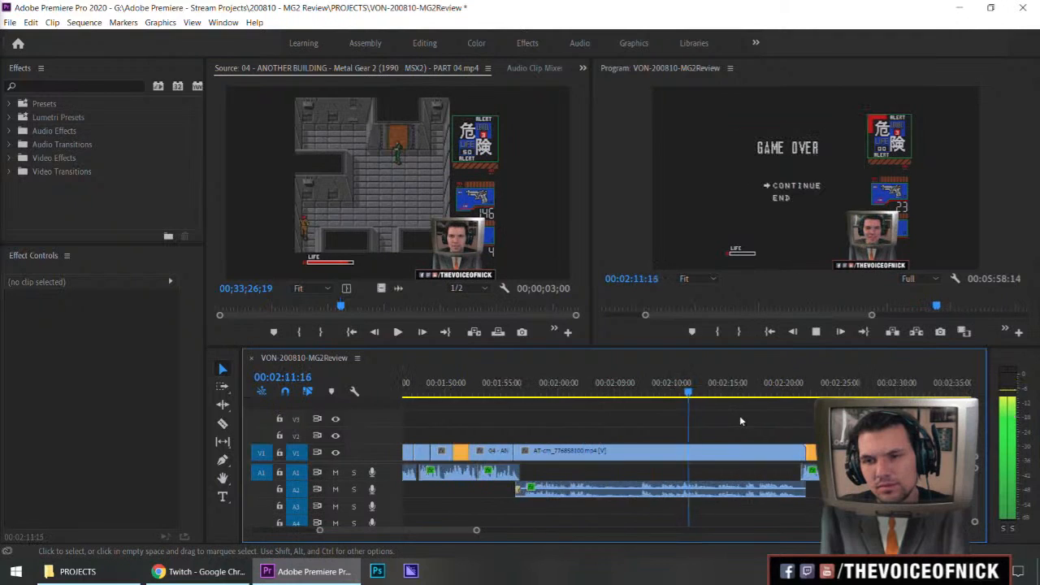
# - Trim the start of the AT-cm_776858100 clip and its audio to 00:02:07:04, and play from there
pyautogui.click(633, 394)
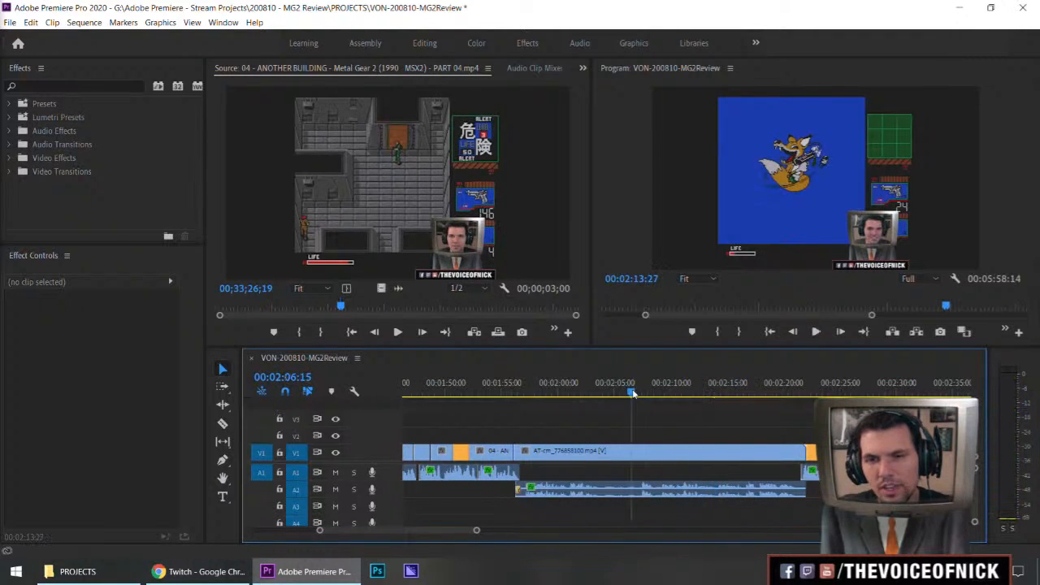
pyautogui.click(638, 393)
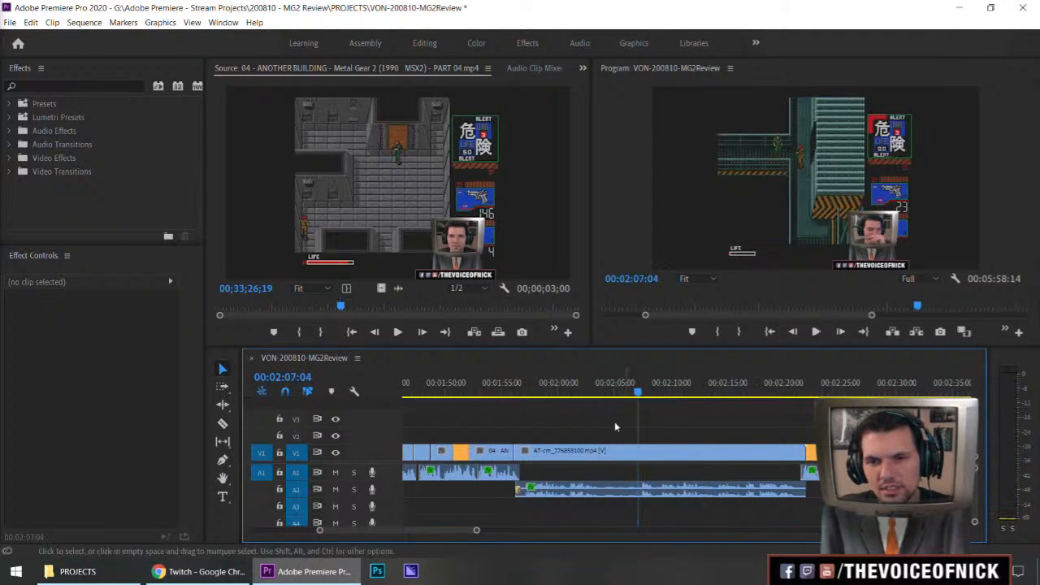
pyautogui.moveTo(517, 450); pyautogui.dragTo(638, 450)
pyautogui.press('space')
pyautogui.press('=')
pyautogui.press('=')
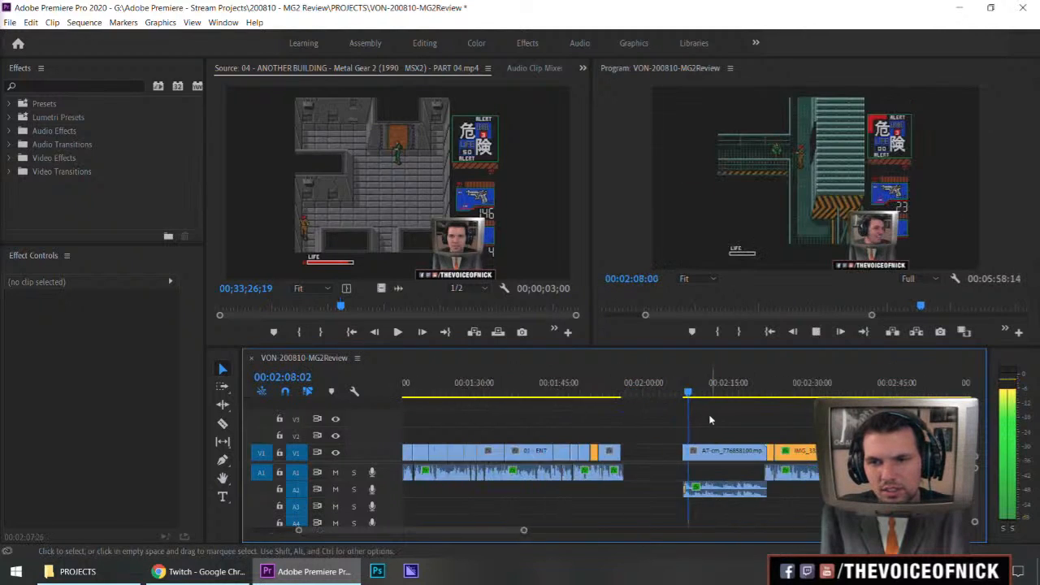
# - Trim the start of the AT-cm_776858100 clip and its audio further, to about 00:02:09:00
pyautogui.moveTo(625, 450); pyautogui.dragTo(708, 414)
pyautogui.press('-')
pyautogui.press('-')
pyautogui.press('-')
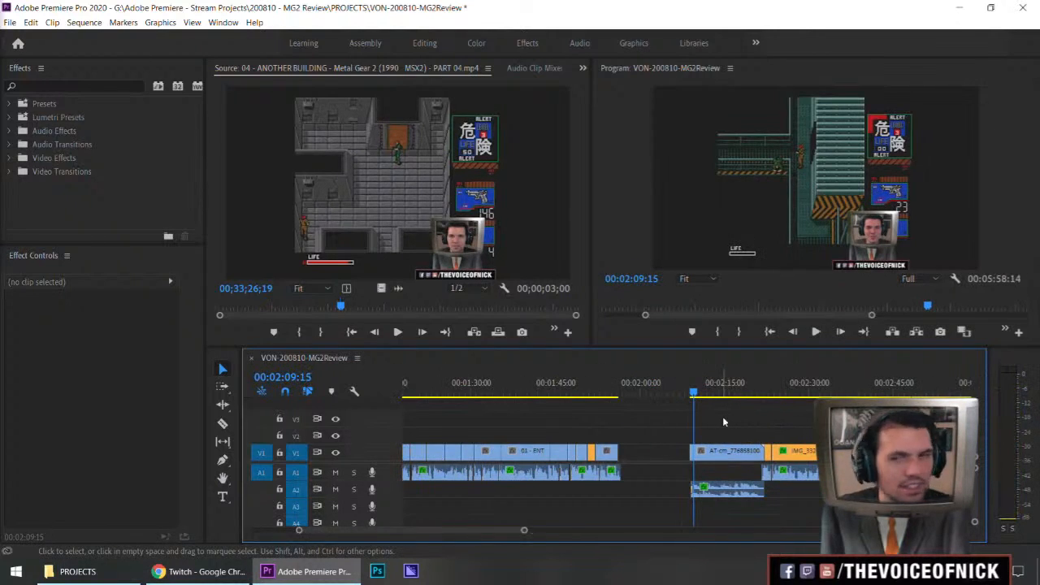
pyautogui.press('-')
pyautogui.press('-')
pyautogui.press('=')
pyautogui.press('=')
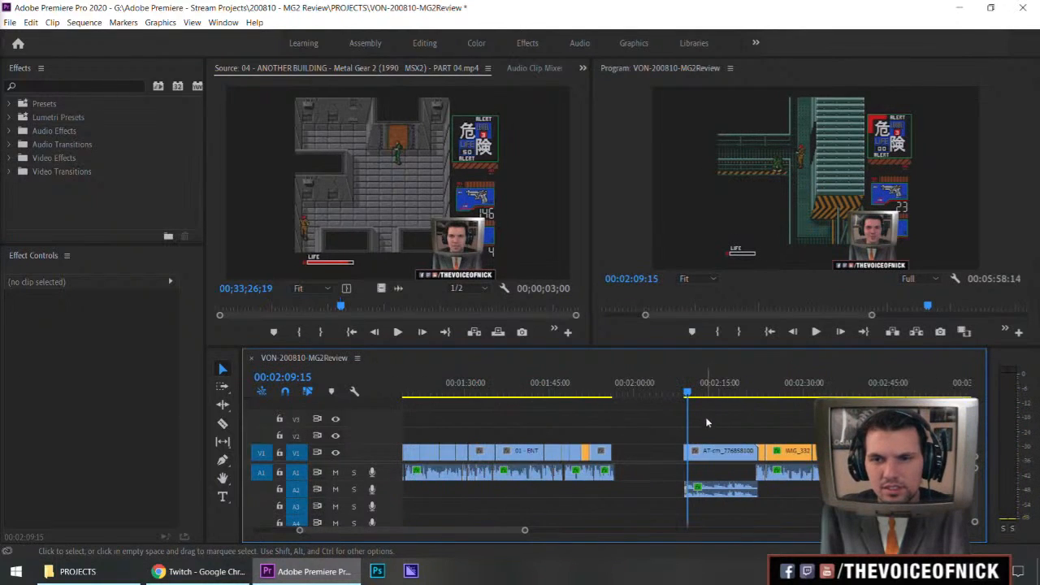
# - Close the gap before the trimmed AT-cm_776858100 clip and play across the join from about 00:01:54:24
pyautogui.press('space')
pyautogui.press('=')
pyautogui.press('=')
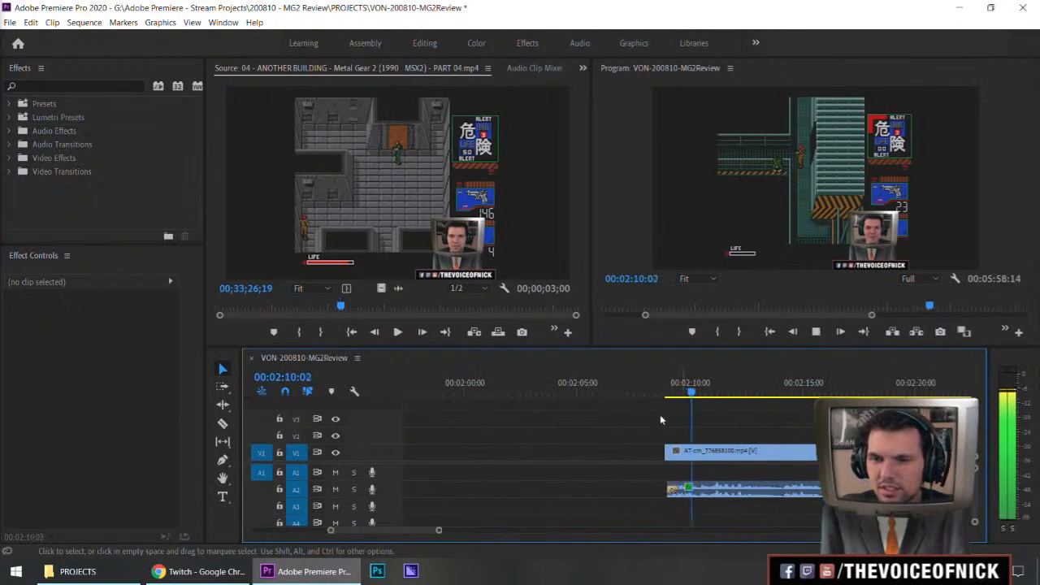
pyautogui.press('-')
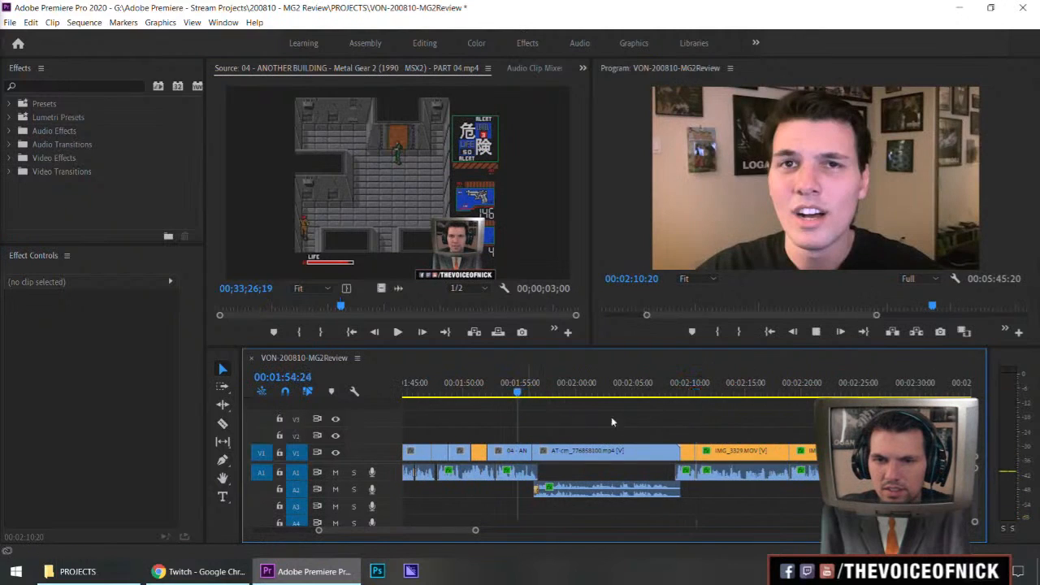
pyautogui.press('=')
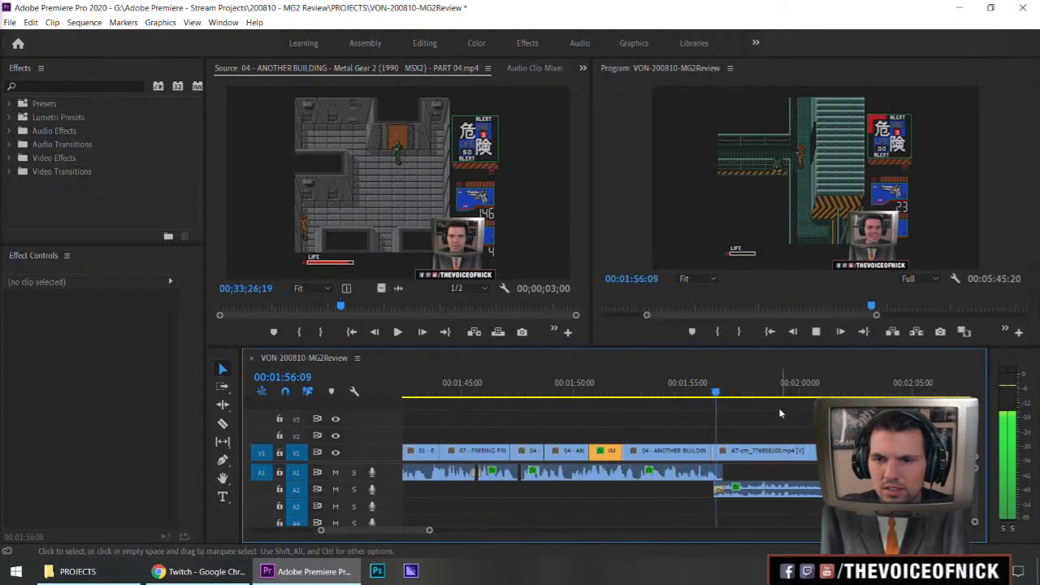
# - Shift the AT-cm_776858100 clip and everything after it about 9 frames later, and replay from 00:01:55:00
pyautogui.press('space')
pyautogui.press('a')
pyautogui.moveTo(742, 452); pyautogui.dragTo(746, 452)
pyautogui.click(716, 394)
pyautogui.press('space')
pyautogui.moveTo(705, 394); pyautogui.dragTo(687, 395)
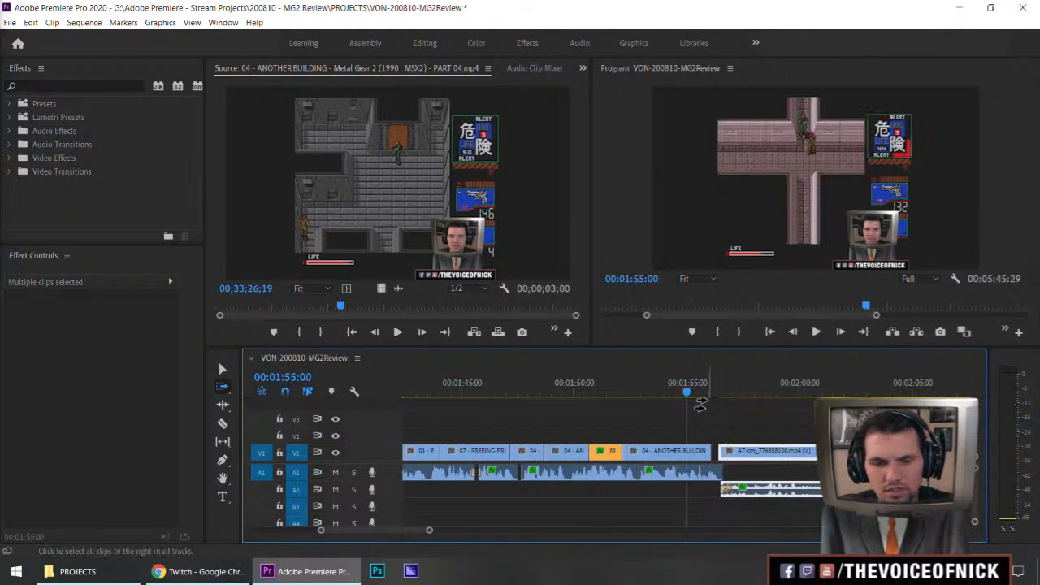
pyautogui.click(744, 420)
pyautogui.press('space')
pyautogui.press('=')
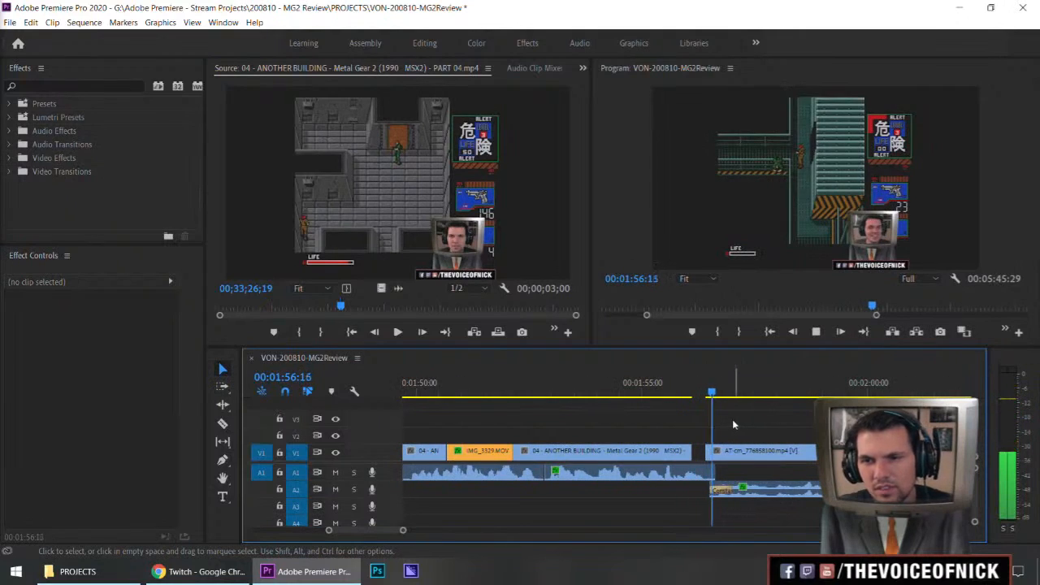
# - Nudge the AT-cm_776858100 clip and everything after it another 5 frames later, and replay the transition
pyautogui.press('space')
pyautogui.press('a')
pyautogui.hotkey('alt', 'shift', 'Right')
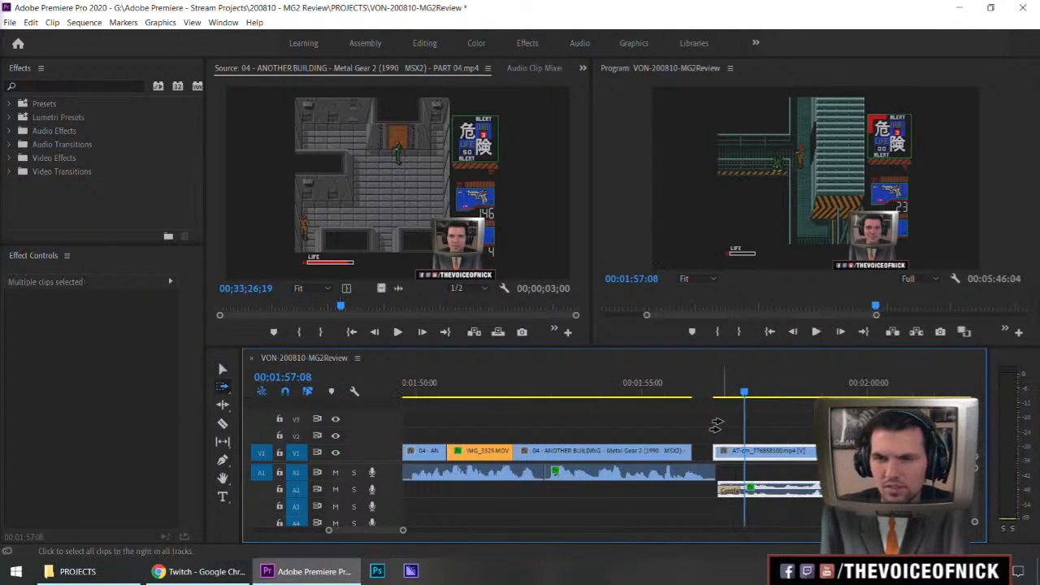
pyautogui.click(680, 406)
pyautogui.click(657, 394)
pyautogui.press('space')
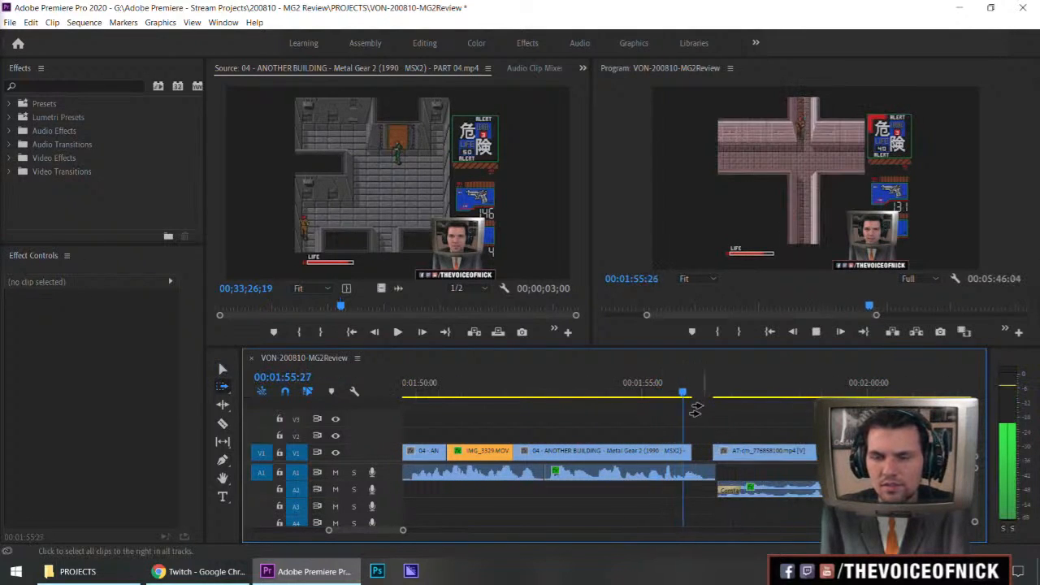
pyautogui.press('space')
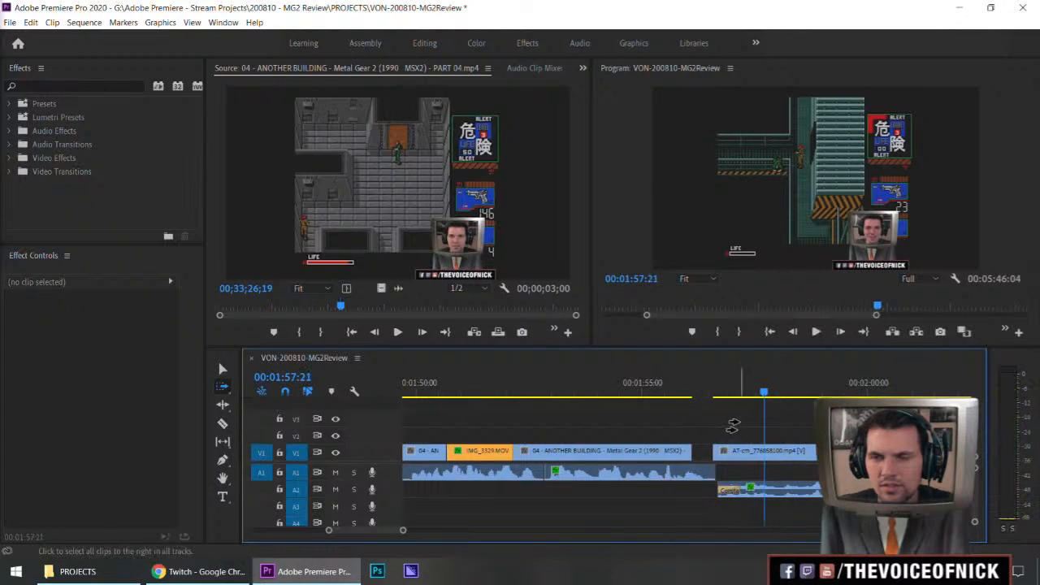
# - Shift the AT-cm_776858100 clip and everything after it another 2 frames later, and replay the transition from 00:01:53:24
pyautogui.click(732, 429)
pyautogui.press('v')
pyautogui.click(589, 398)
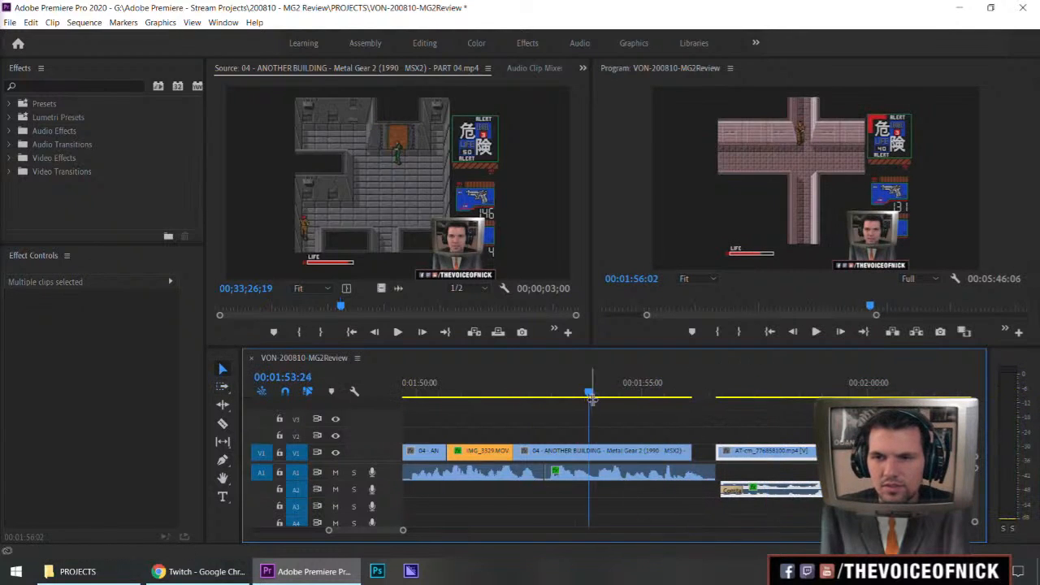
pyautogui.click(790, 414)
pyautogui.press('space')
pyautogui.moveTo(757, 413)
pyautogui.mouseDown()
pyautogui.moveTo(710, 422)
pyautogui.moveTo(755, 420)
pyautogui.moveTo(737, 411)
pyautogui.mouseUp()
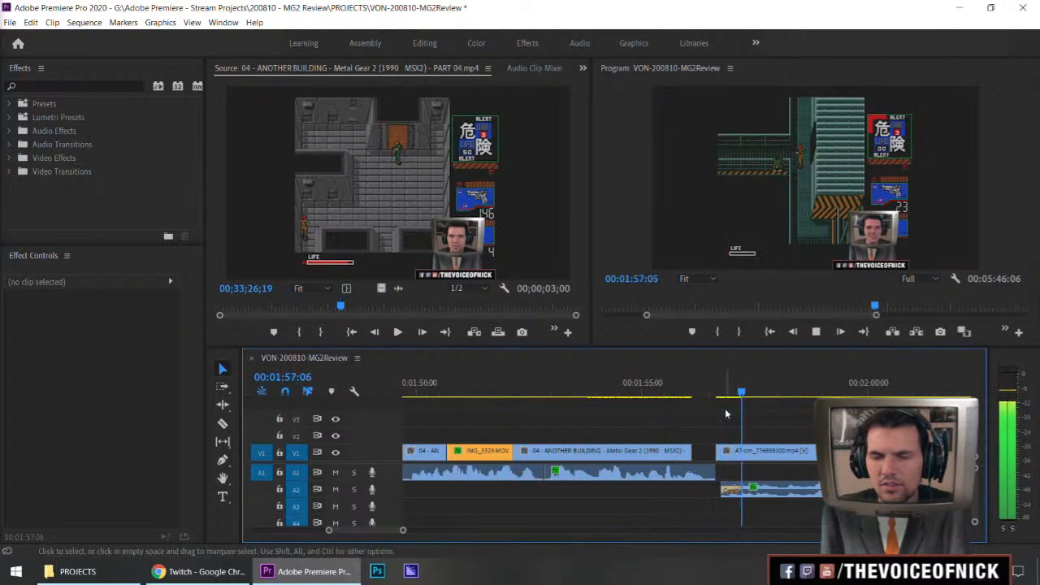
pyautogui.press('space')
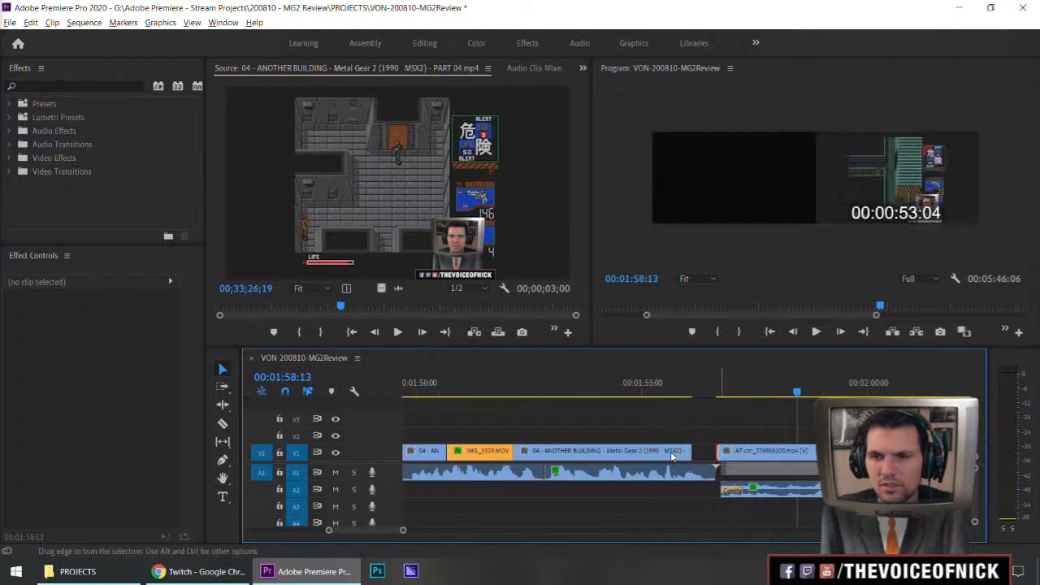
# - Extend the start of the AT-cm_776858100 video back to meet the ANOTHER BUILDING clip on V1, and replay the cut
pyautogui.moveTo(673, 451); pyautogui.dragTo(692, 451)
pyautogui.click(635, 392)
pyautogui.press('space')
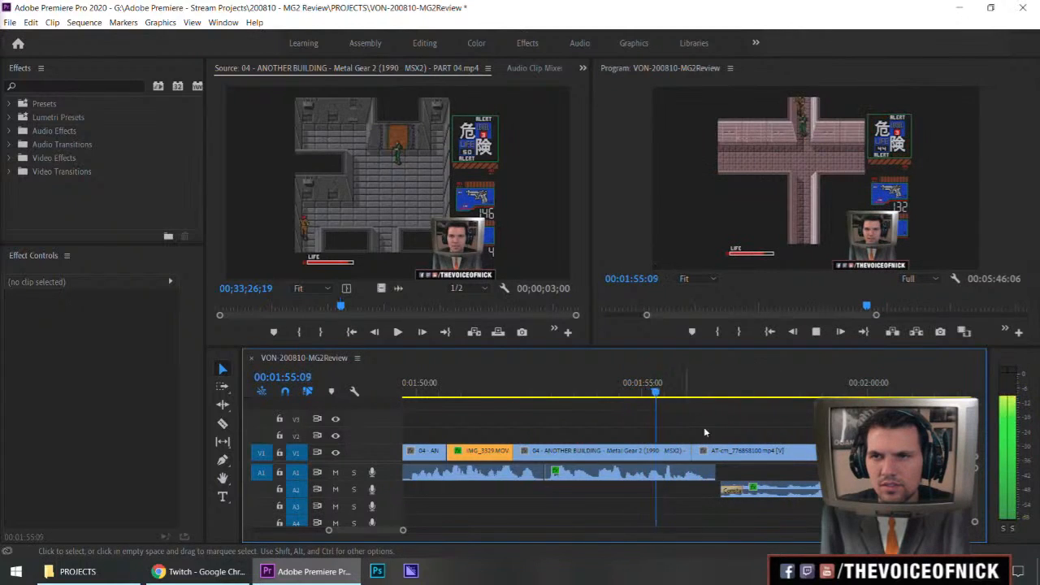
pyautogui.moveTo(760, 415); pyautogui.dragTo(692, 445)
pyautogui.press('space')
pyautogui.press('space')
pyautogui.press('space')
# - Move everything from the AT-cm_776858100 clip about 2 seconds later, extend its start back to the cut, and replay
pyautogui.press('a')
pyautogui.press('v')
pyautogui.click(783, 445)
pyautogui.click(667, 391)
pyautogui.press('space')
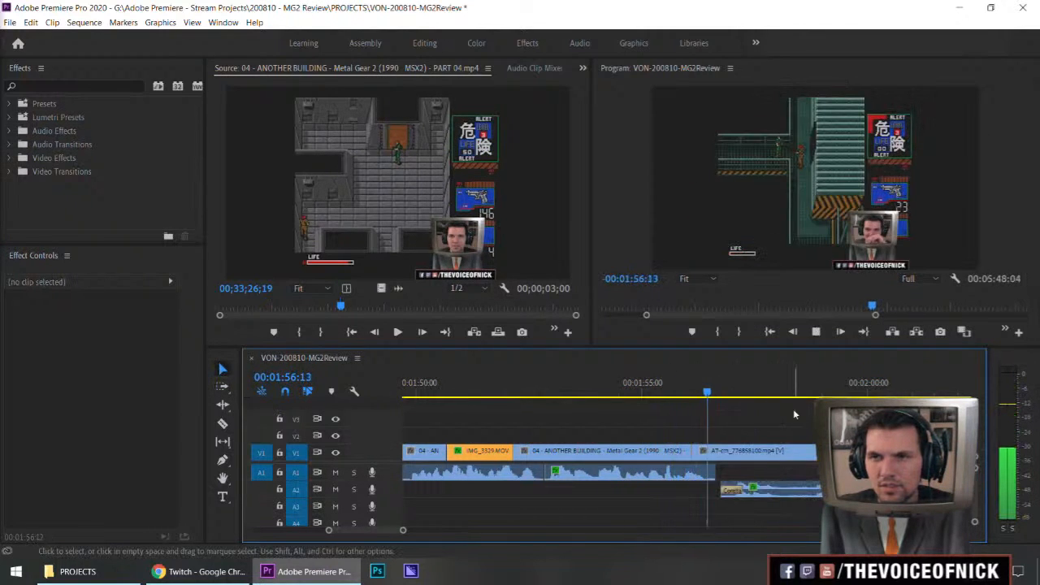
pyautogui.press('space')
# - Restore about 1 second 13 frames more footage at the start of AT-cm_776858100, pushing the following clips later, and replay
pyautogui.press('a')
pyautogui.moveTo(730, 449); pyautogui.dragTo(700, 452)
pyautogui.press('v')
pyautogui.click(794, 430)
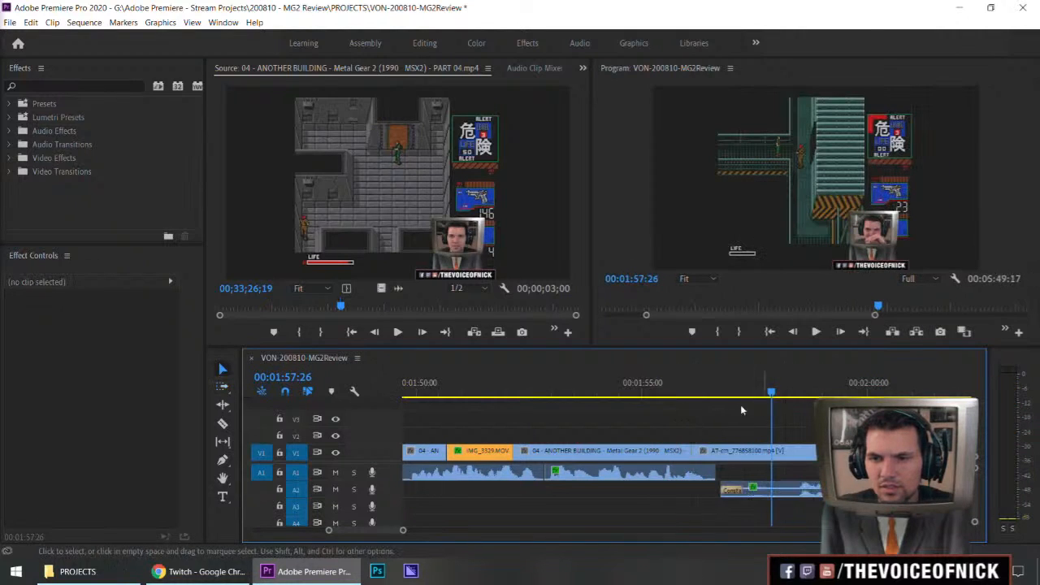
pyautogui.press('space')
pyautogui.moveTo(773, 412); pyautogui.dragTo(738, 428)
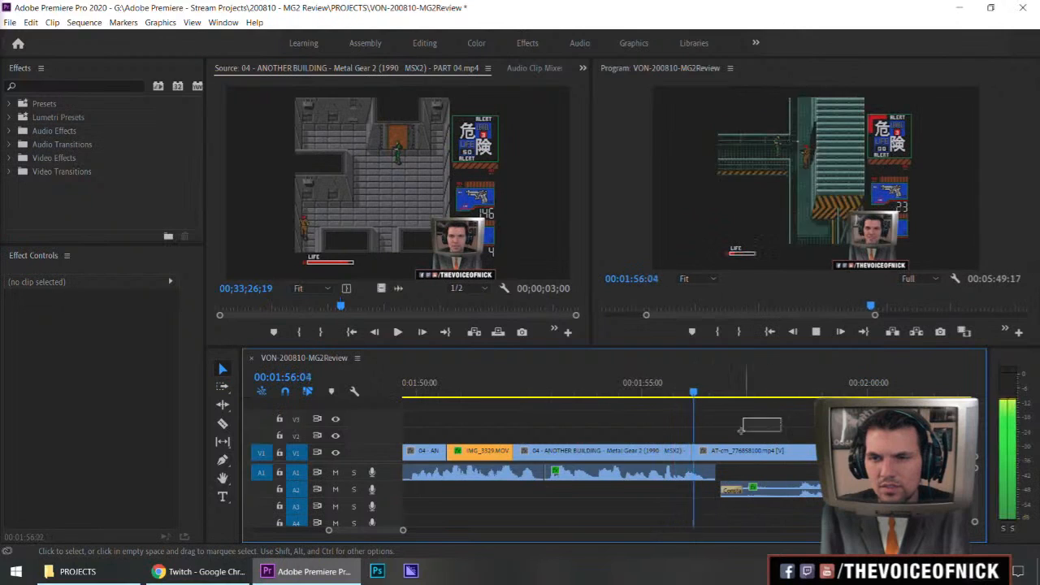
# - Try extending the start of the AT-cm_776858100 audio on A2 back to about 00:01:56:09, and replay
pyautogui.moveTo(723, 490); pyautogui.dragTo(703, 490)
pyautogui.click(684, 391)
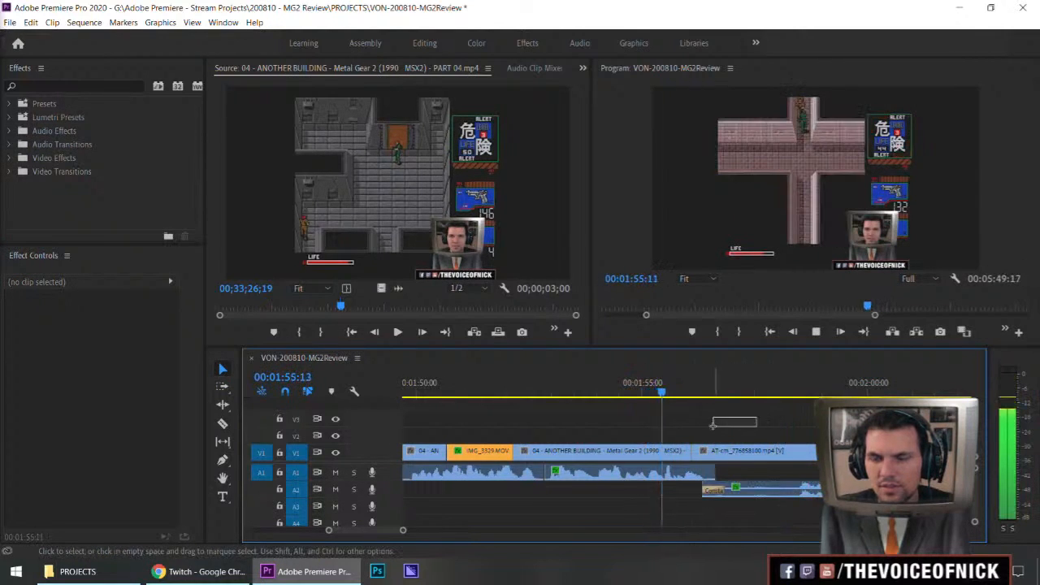
pyautogui.press('space')
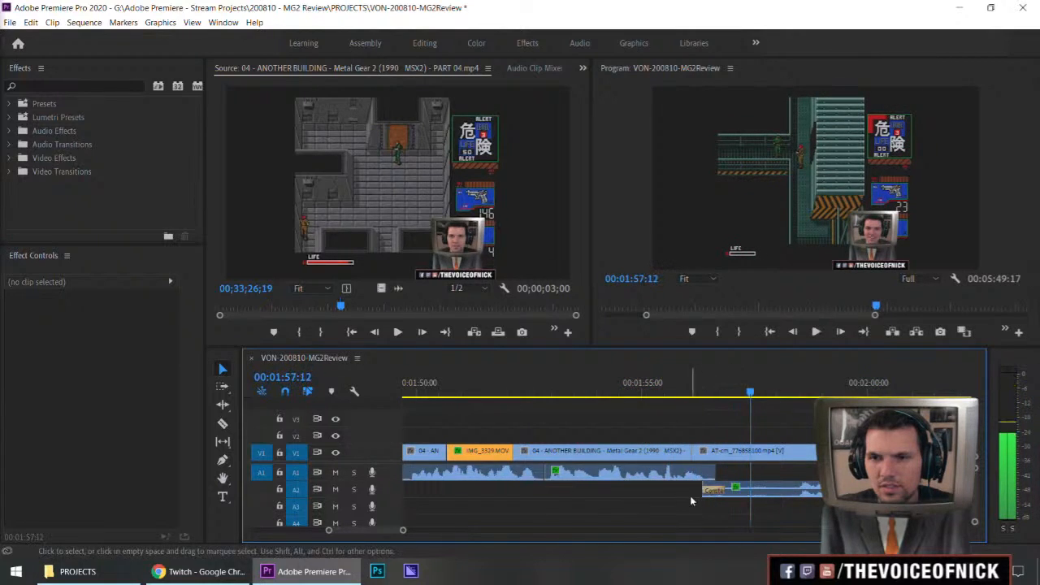
# - Try trimming the start of the A2 audio to the end of the narration on A1, and replay the transition
pyautogui.moveTo(689, 495); pyautogui.dragTo(716, 492)
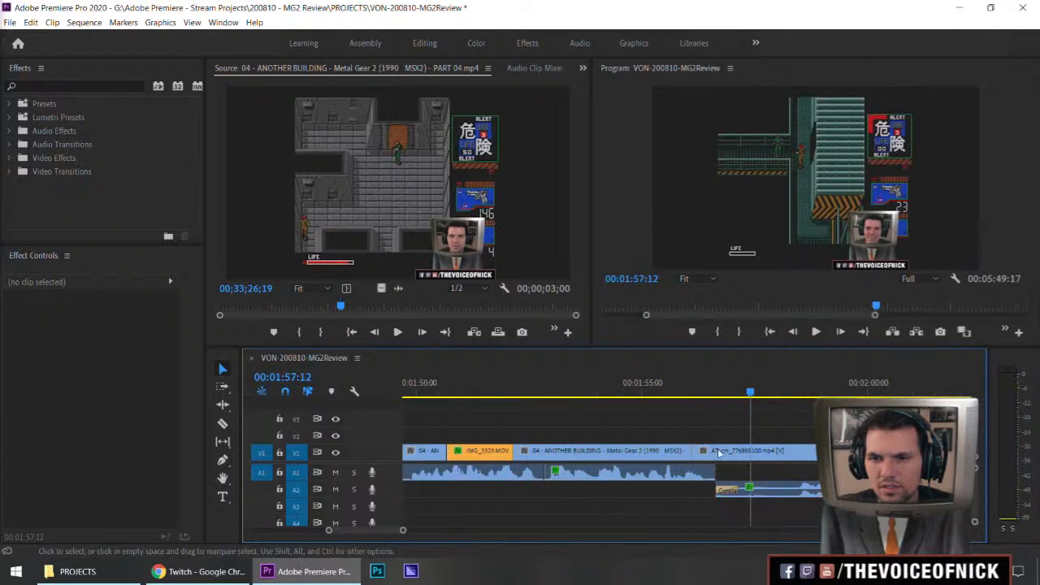
pyautogui.click(636, 387)
pyautogui.press('space')
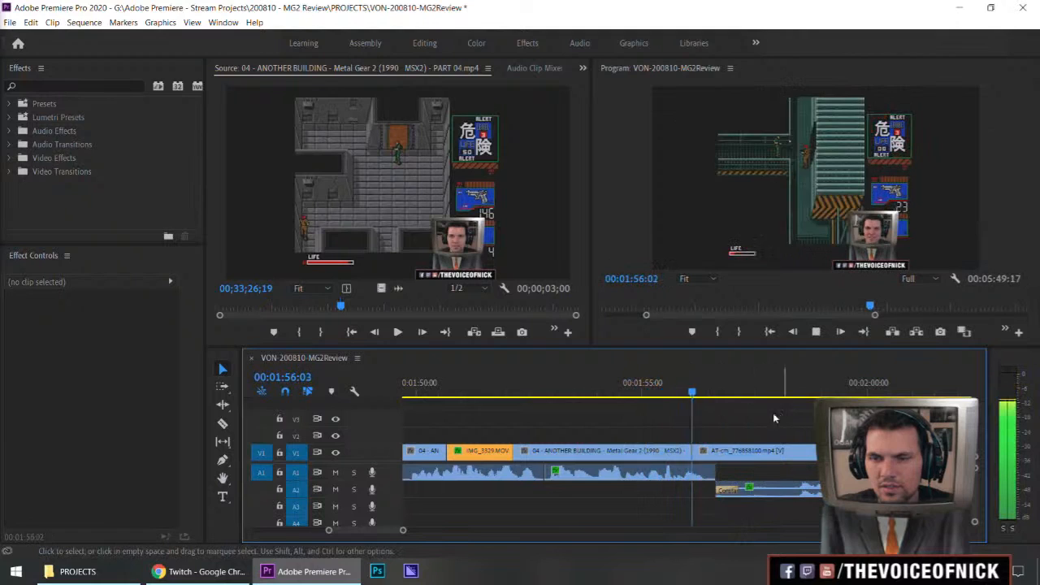
pyautogui.press('space')
# - Try extending the start of the A2 audio much earlier under the narration, to about 00:01:55:13, and replay
pyautogui.moveTo(719, 494); pyautogui.dragTo(692, 495)
pyautogui.moveTo(683, 391); pyautogui.dragTo(631, 393)
pyautogui.moveTo(690, 494); pyautogui.dragTo(662, 498)
pyautogui.moveTo(745, 411); pyautogui.dragTo(750, 452)
pyautogui.press('space')
pyautogui.press('space')
# - Try shifting the AT-cm_776858100 footage and everything after it 9 frames later, and replay the transition twice
pyautogui.press('a')
pyautogui.press('v')
pyautogui.moveTo(727, 416); pyautogui.dragTo(691, 431)
pyautogui.click(651, 389)
pyautogui.press('space')
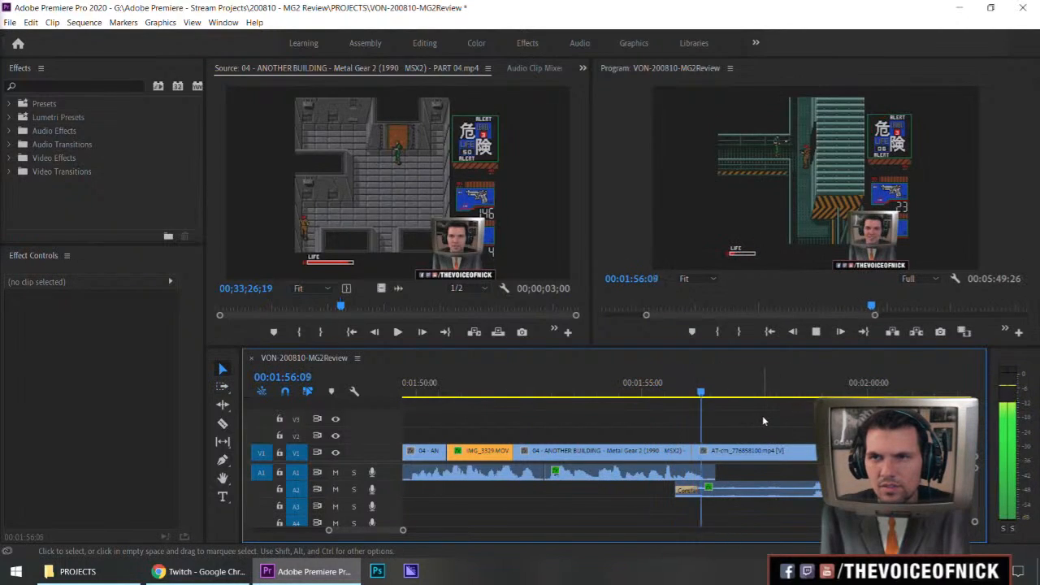
pyautogui.click(668, 393)
pyautogui.moveTo(657, 398); pyautogui.dragTo(648, 398)
pyautogui.press('space')
pyautogui.moveTo(738, 409); pyautogui.dragTo(703, 425)
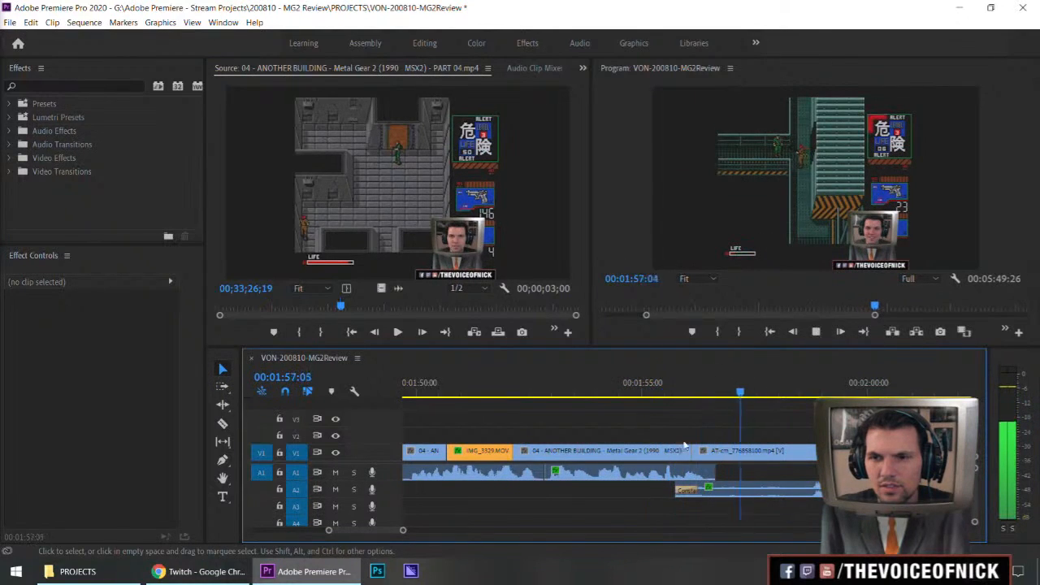
# - Start the A2 audio at the video cut, about 00:01:56:02, pull the following clips 9 frames earlier, and replay
pyautogui.moveTo(676, 489); pyautogui.dragTo(704, 490)
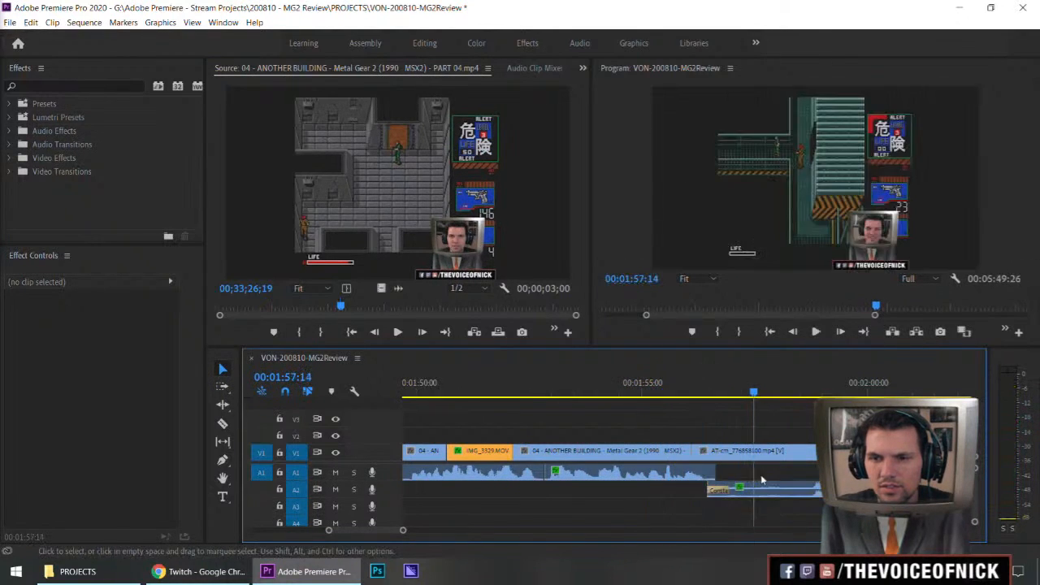
pyautogui.click(660, 393)
pyautogui.press('space')
pyautogui.moveTo(734, 434)
pyautogui.mouseDown()
pyautogui.moveTo(783, 418)
pyautogui.moveTo(732, 432)
pyautogui.mouseUp()
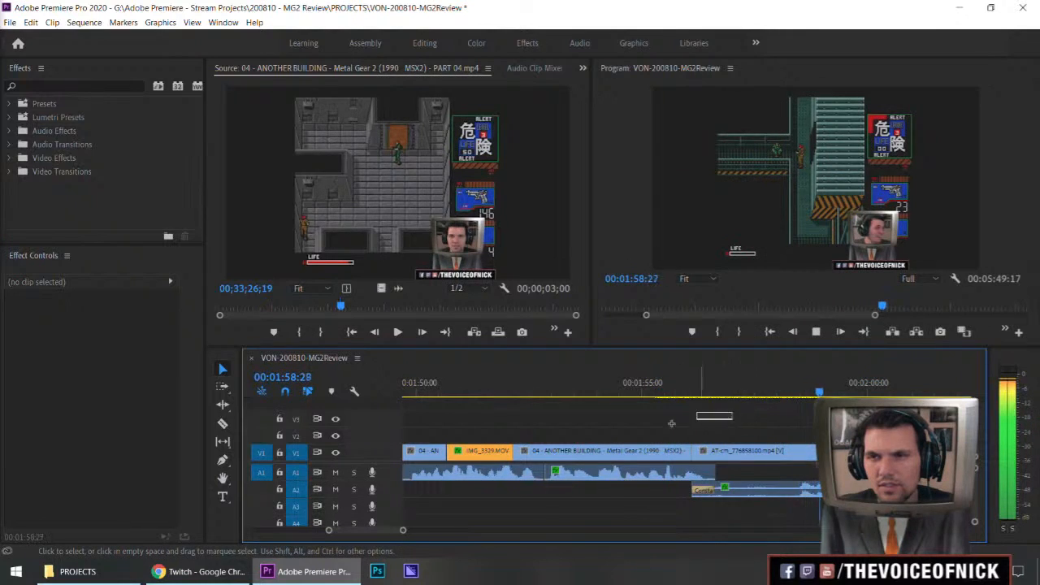
# - Play the AT-cm_776858100 clip through to its end to check the footage leading into the next narration segment
pyautogui.press('-')
pyautogui.press('-')
pyautogui.press('-')
pyautogui.press('-')
pyautogui.press('-')
pyautogui.press('-')
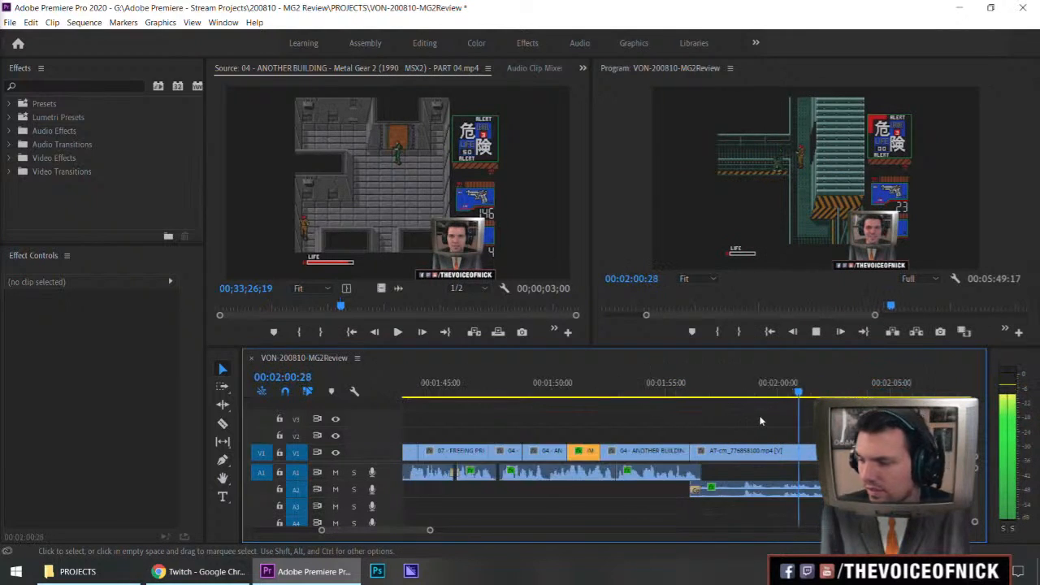
pyautogui.press('=')
pyautogui.press('=')
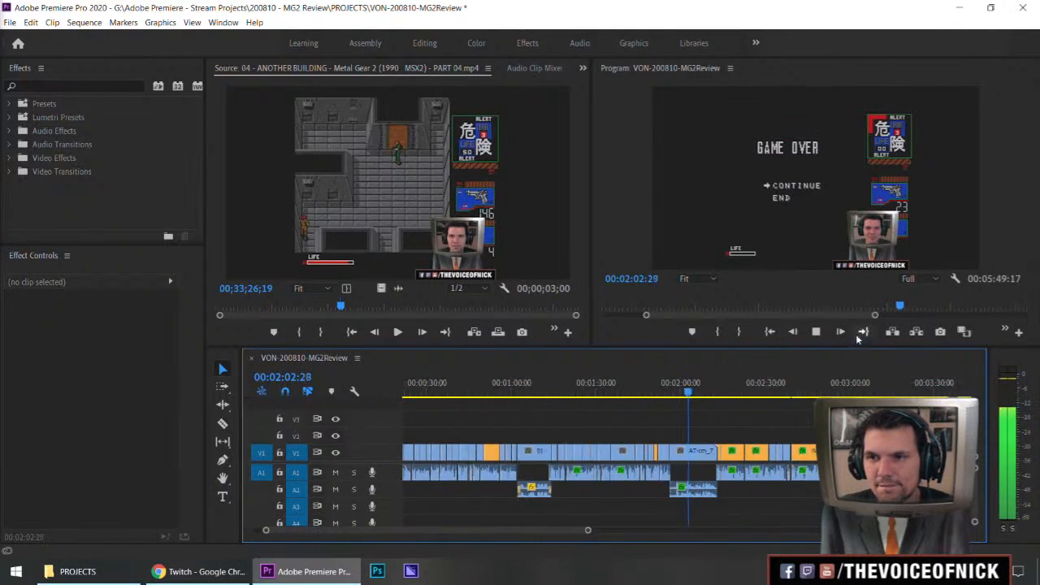
pyautogui.press('-')
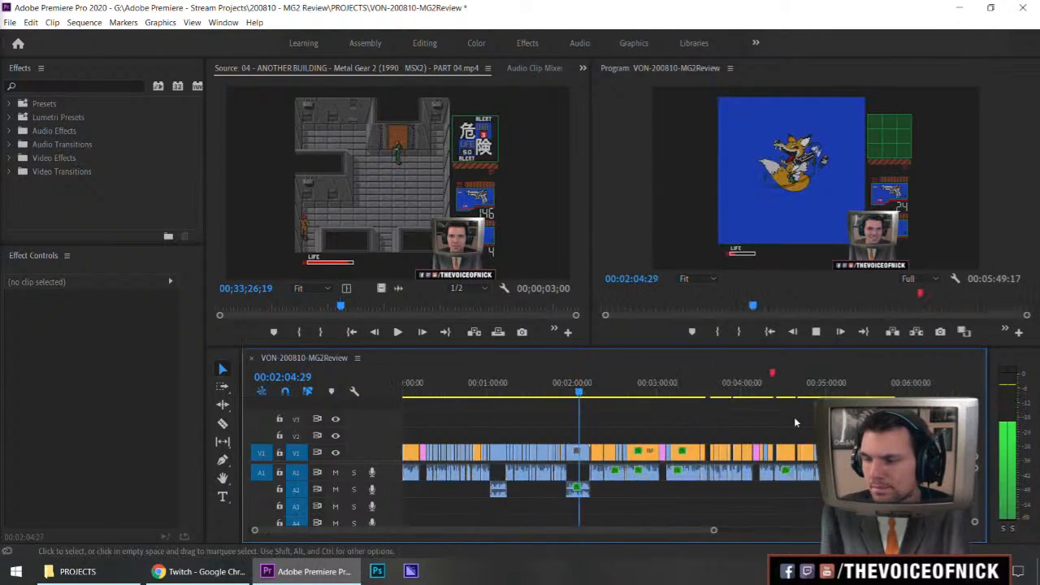
pyautogui.press('=')
pyautogui.press('-')
pyautogui.press('-')
pyautogui.press('=')
pyautogui.press('-')
pyautogui.press('\\')
pyautogui.press('=')
pyautogui.press('=')
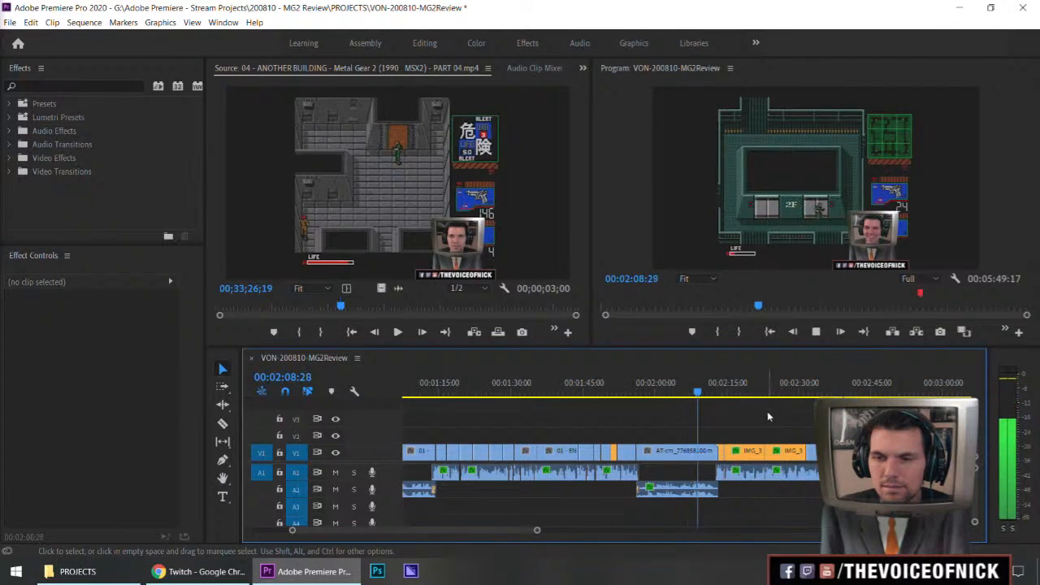
pyautogui.press('=')
pyautogui.press('=')
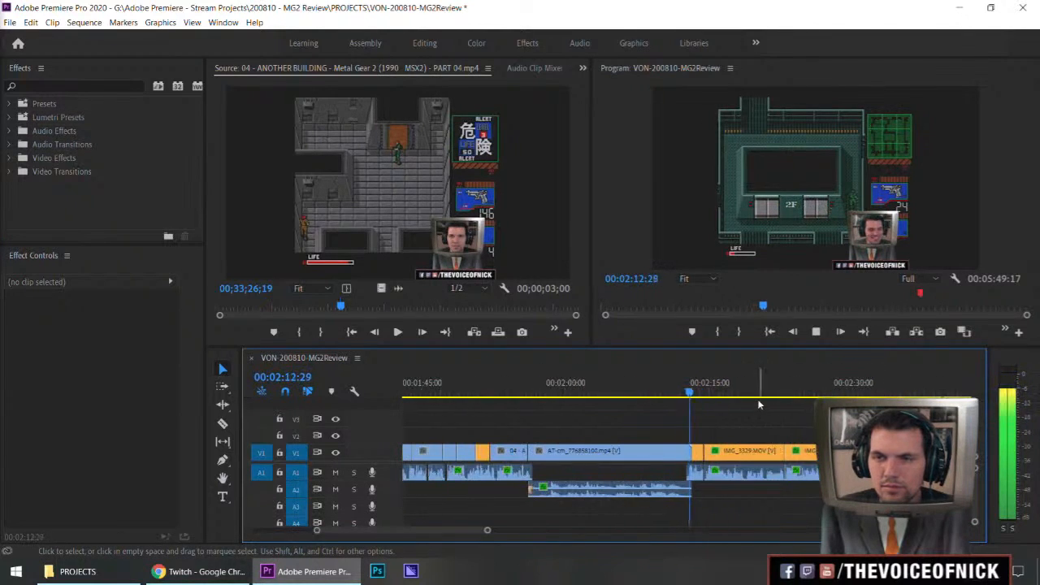
# - Delete the short video clip right after AT-cm_776858100 on V1, keeping the narration audio beneath it
pyautogui.press('=')
pyautogui.click(686, 449)
pyautogui.press('Delete')
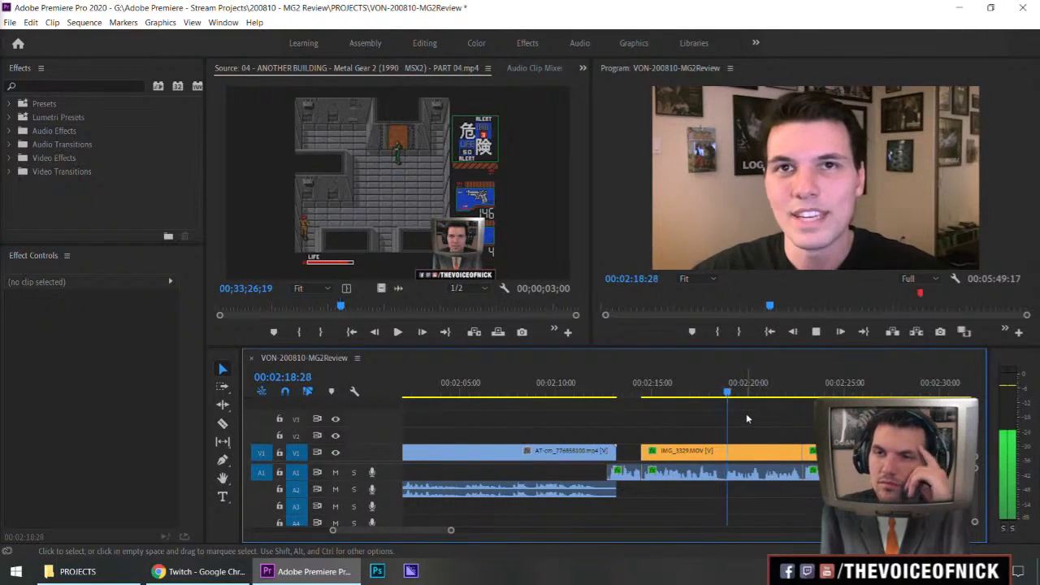
# - Play the IMG_3329 narration segment and the gameplay that follows, up to about 00:02:35, to review the next section
pyautogui.scroll(-2, 753, 414)
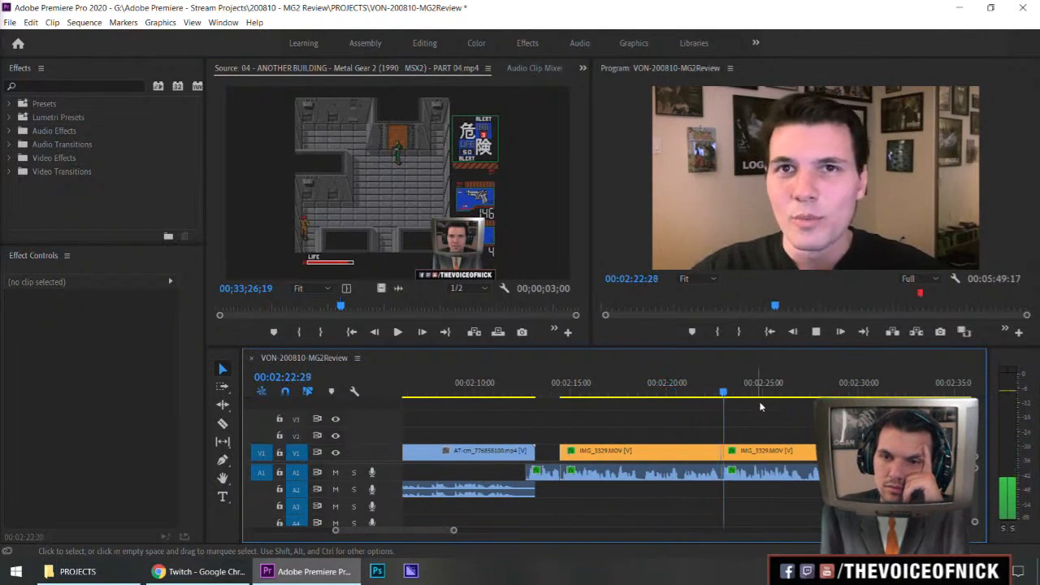
pyautogui.moveTo(669, 419); pyautogui.dragTo(850, 419)
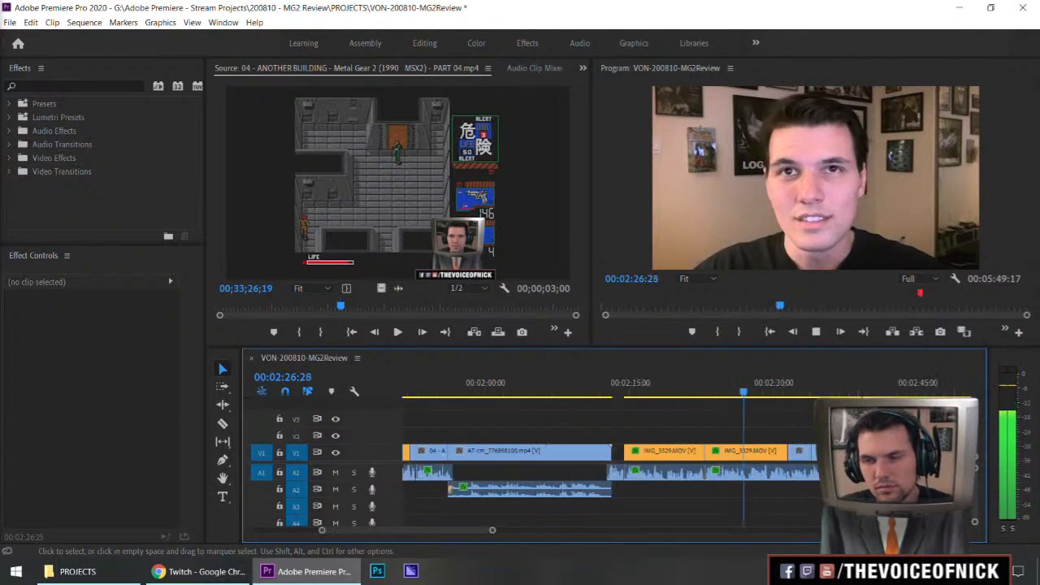
pyautogui.press('-')
pyautogui.press('-')
pyautogui.press('=')
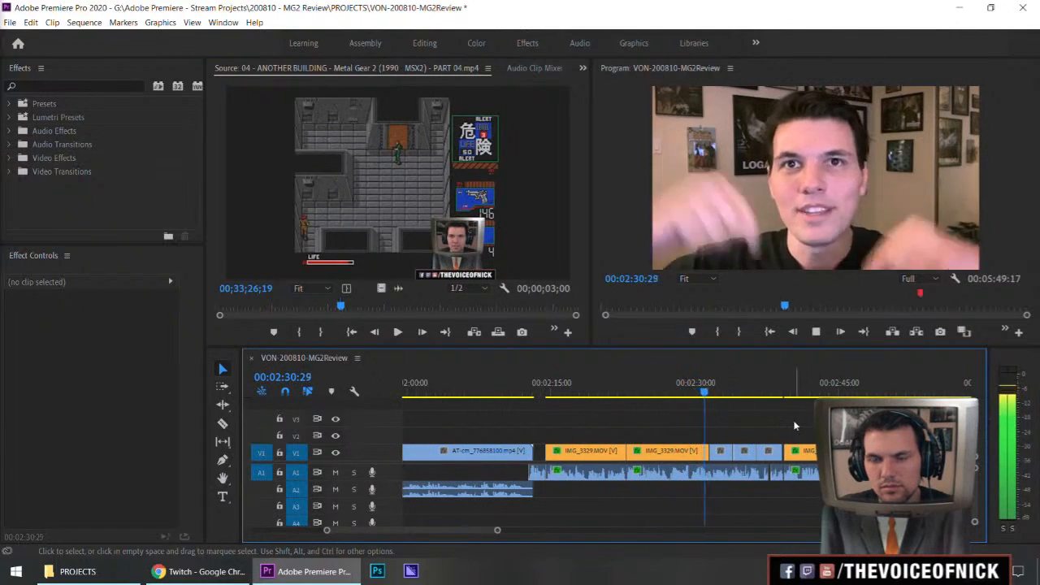
pyautogui.press('-')
pyautogui.press('=')
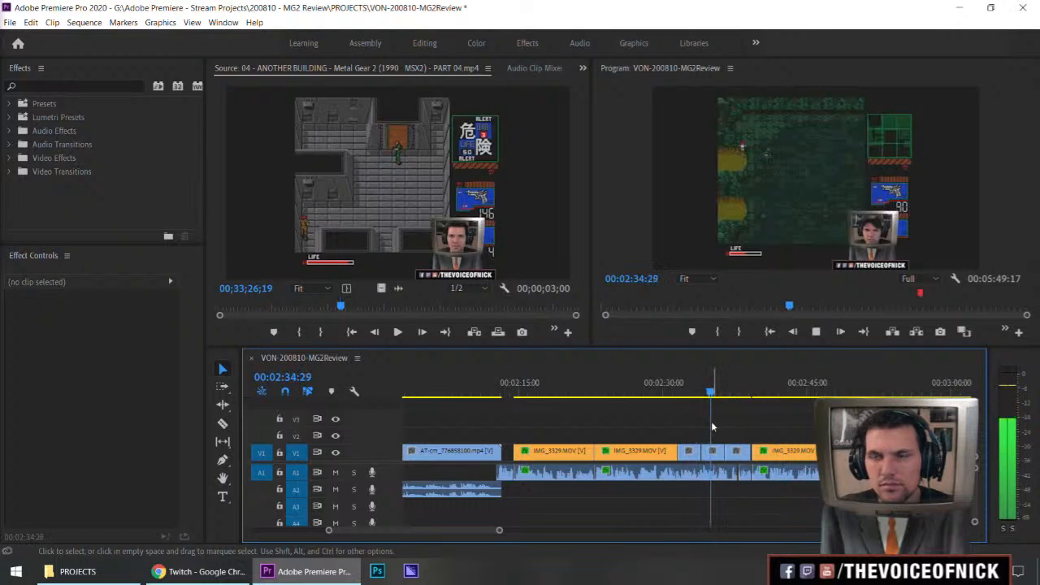
pyautogui.click(677, 387)
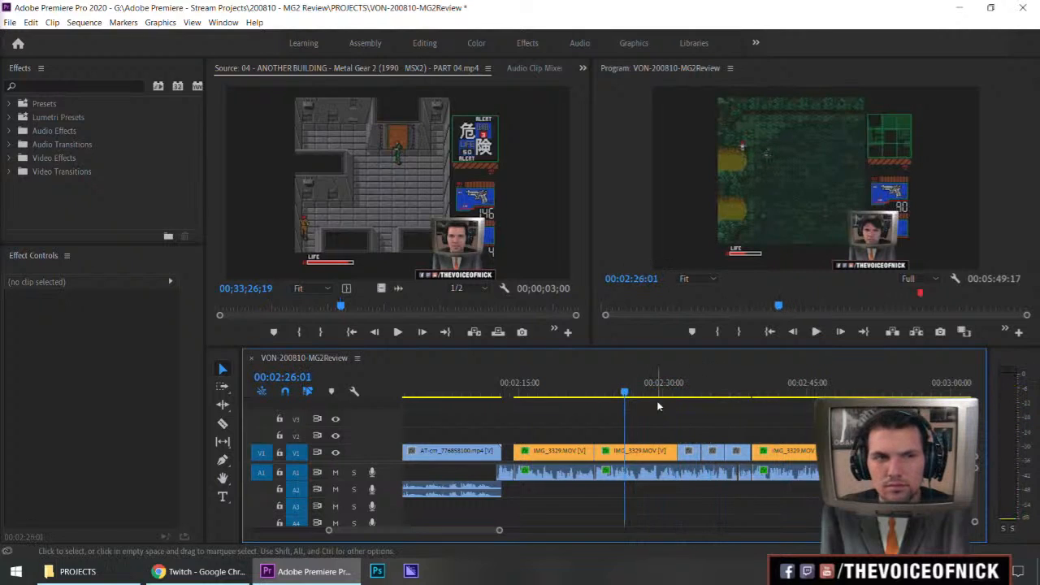
# - Add a cyan marker to the sequence at 00:02:13:27, in the gap after AT-cm_776858100, and save the project
pyautogui.hotkey('ctrl', 's')
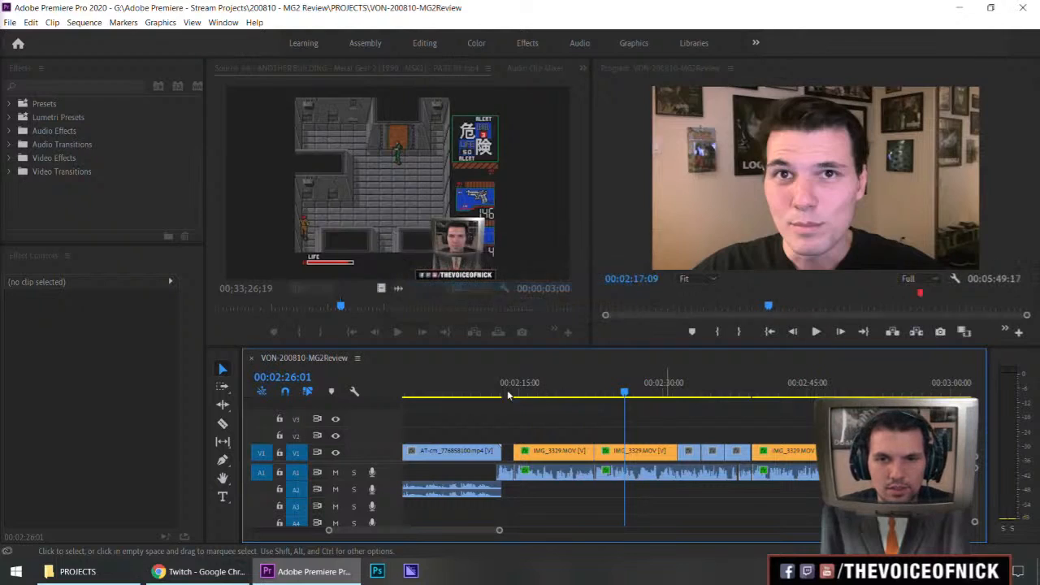
pyautogui.click(508, 394)
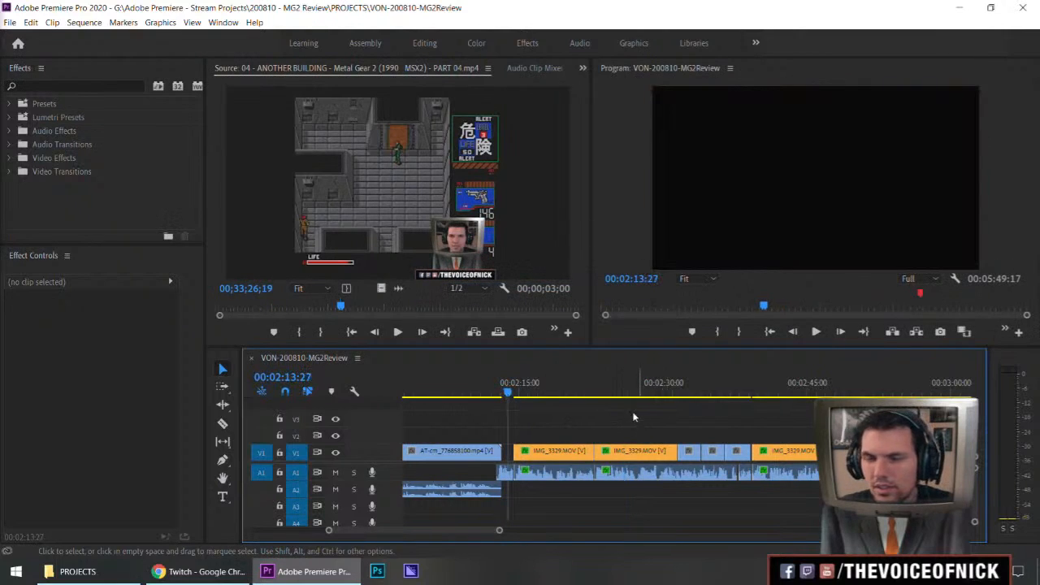
pyautogui.press('-')
pyautogui.press('-')
pyautogui.press('-')
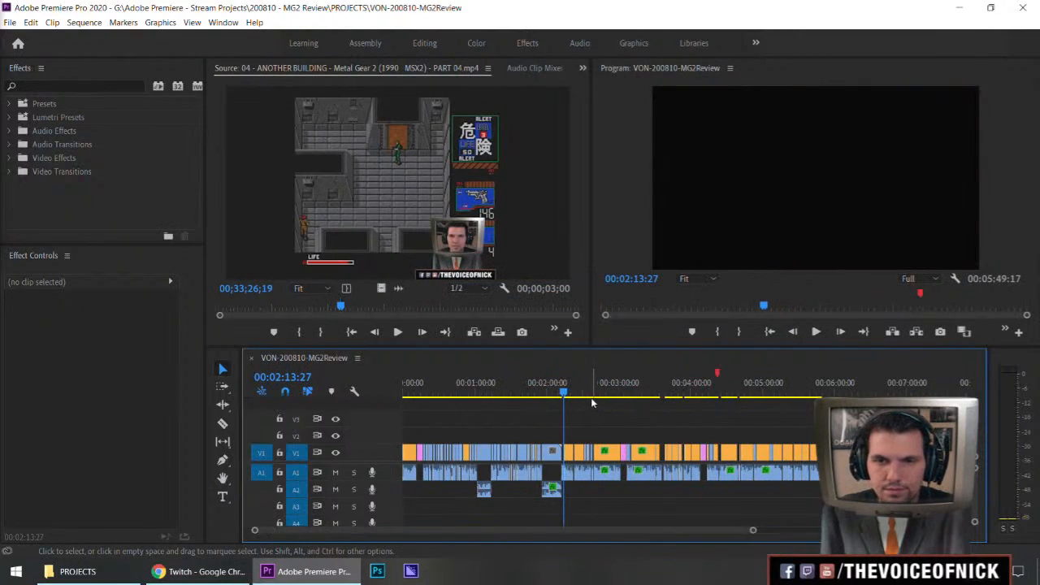
pyautogui.press('m')
pyautogui.press('m')
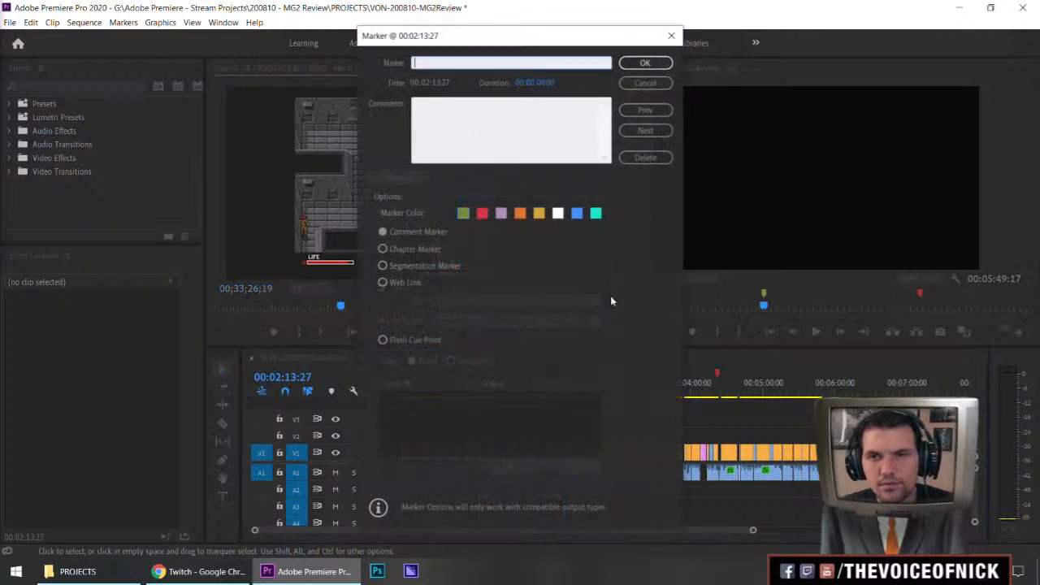
pyautogui.click(596, 214)
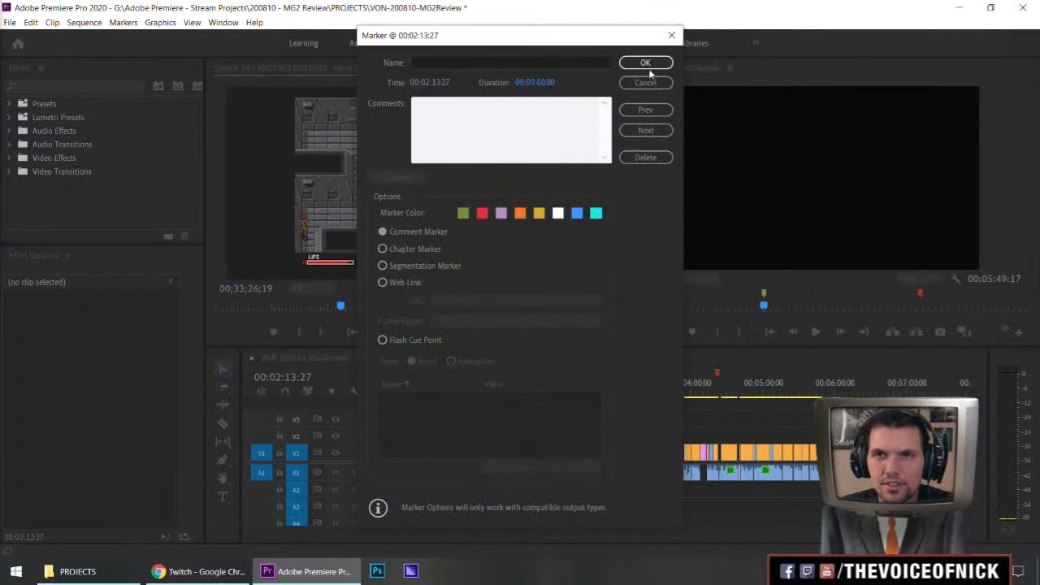
pyautogui.click(645, 84)
pyautogui.hotkey('ctrl', 's')
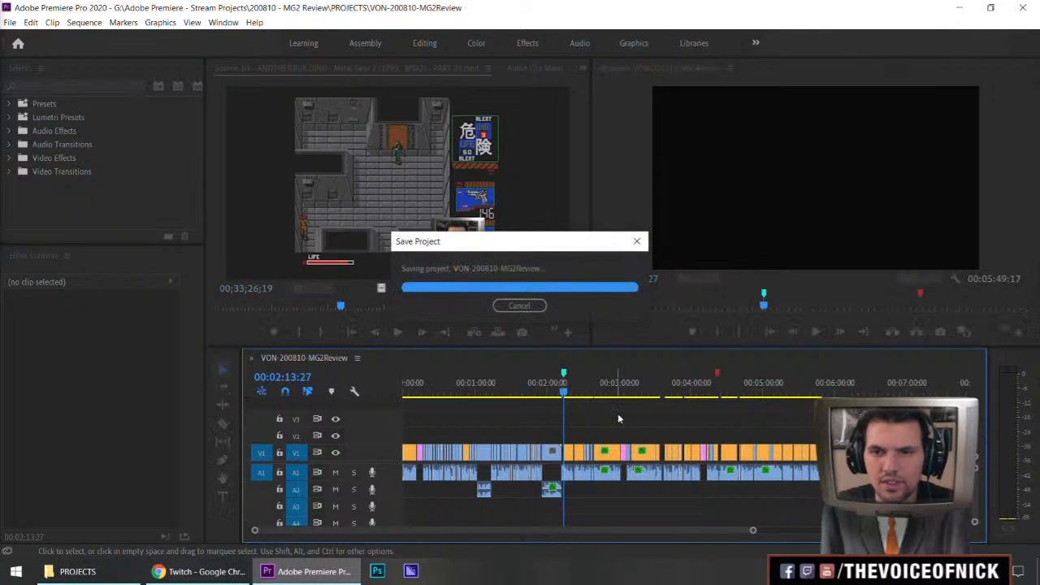
pyautogui.press('=')
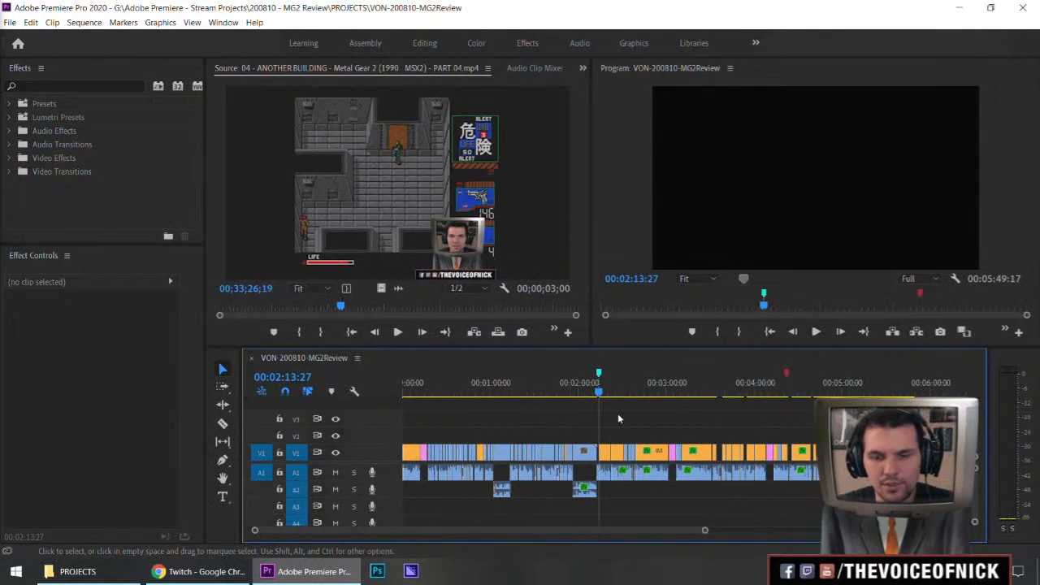
pyautogui.press('-')
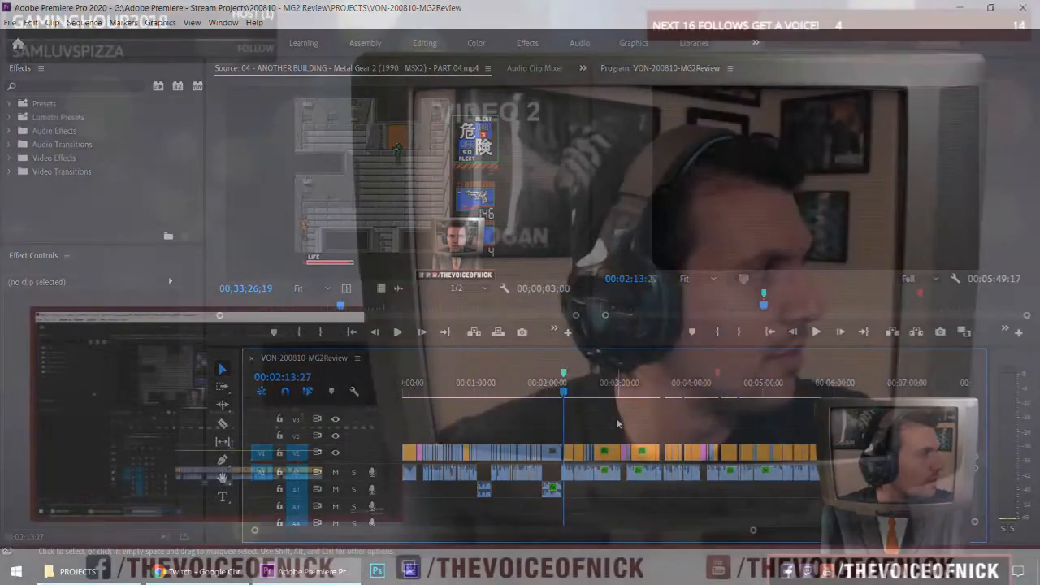